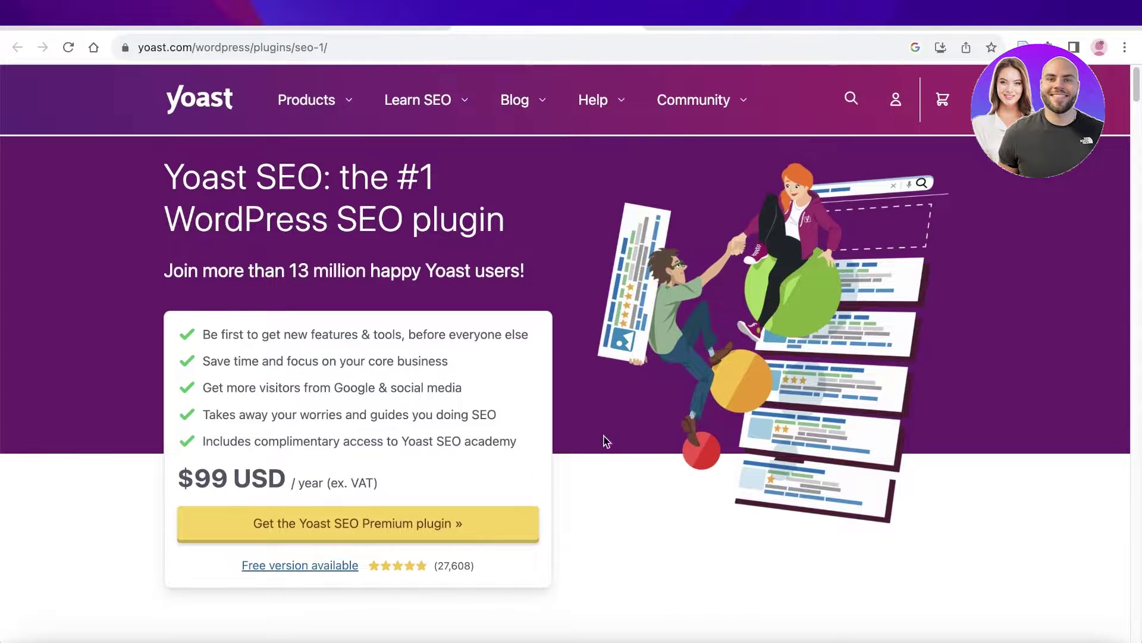
Step: Switch from the Yoast SEO product page to the WordPress dashboard and look over the live site and its store
scroll(605, 441, "down", 3)
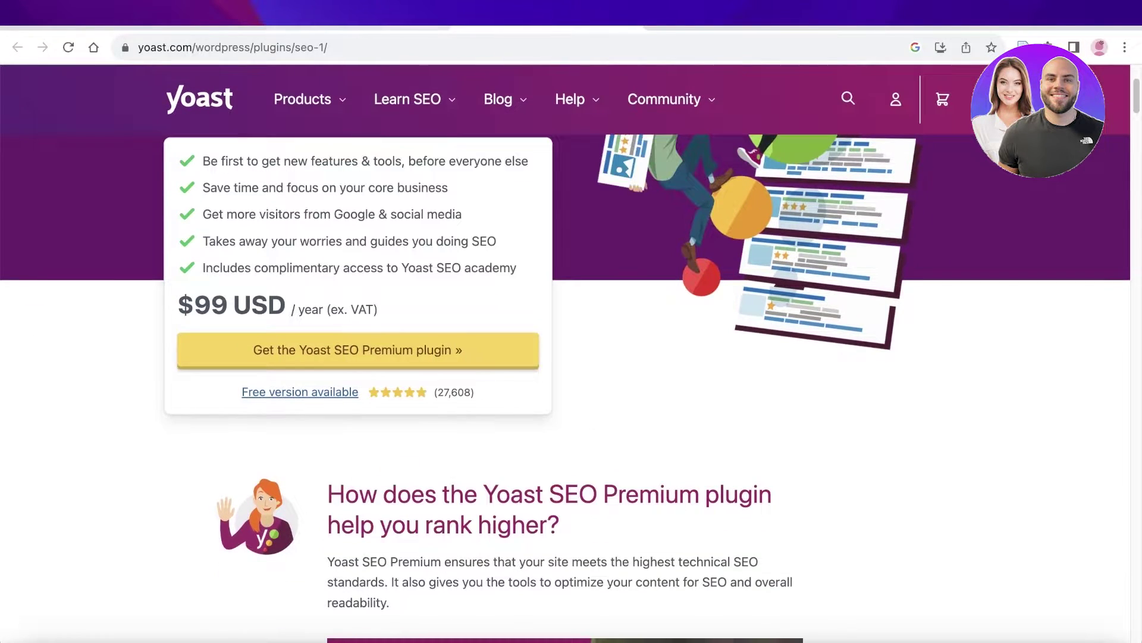
left_click(416, 25)
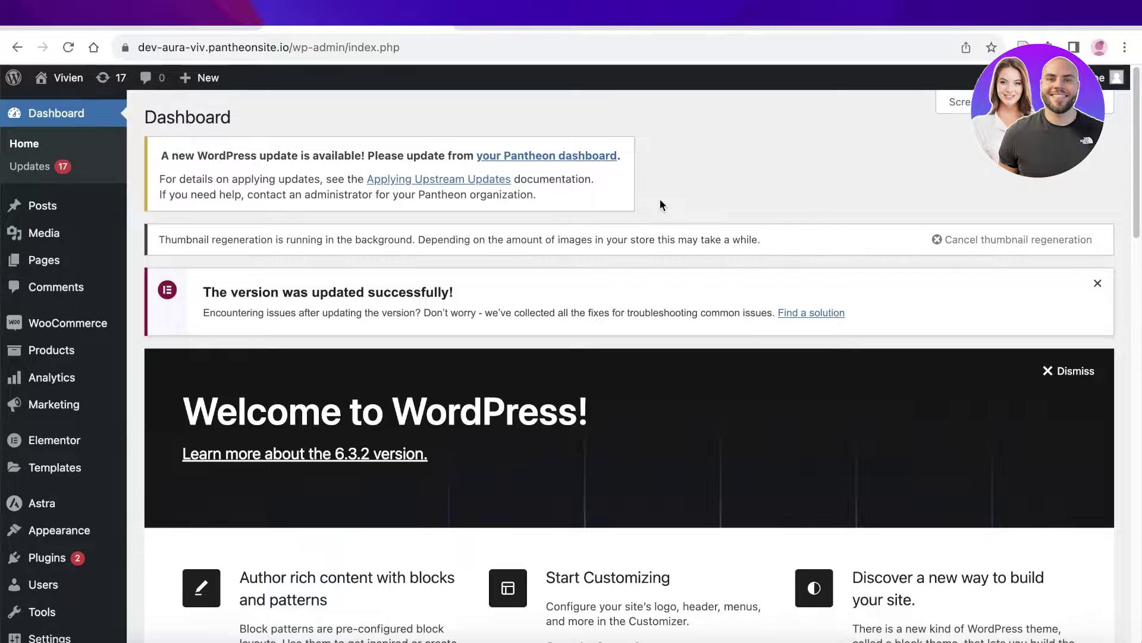
mouse_move(67, 79)
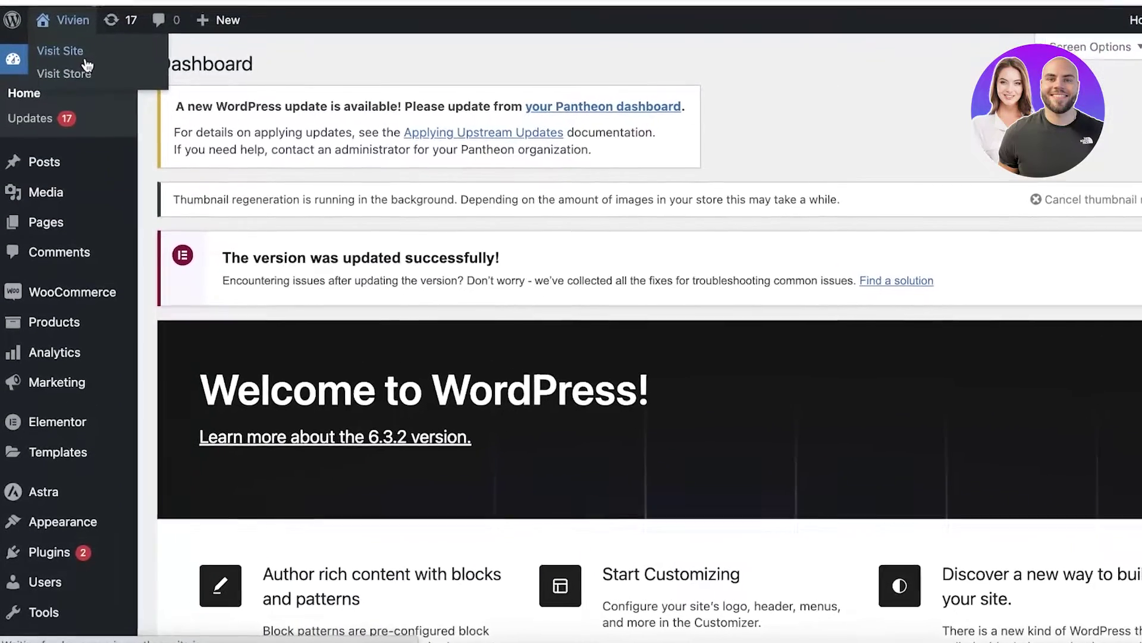
left_click(85, 60)
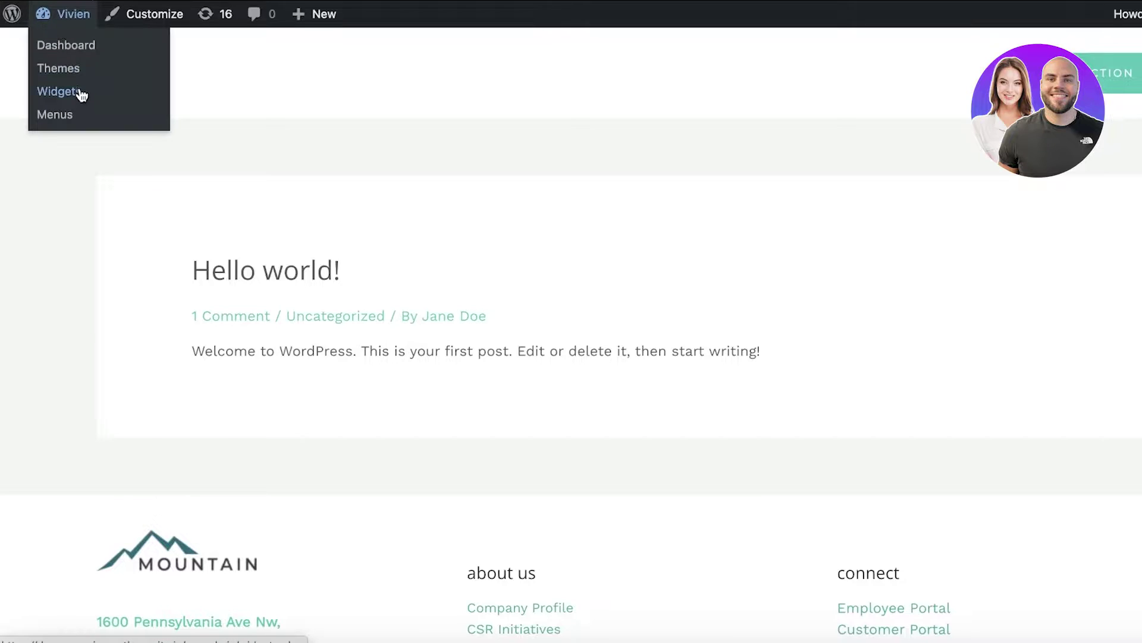
left_click(5, 13)
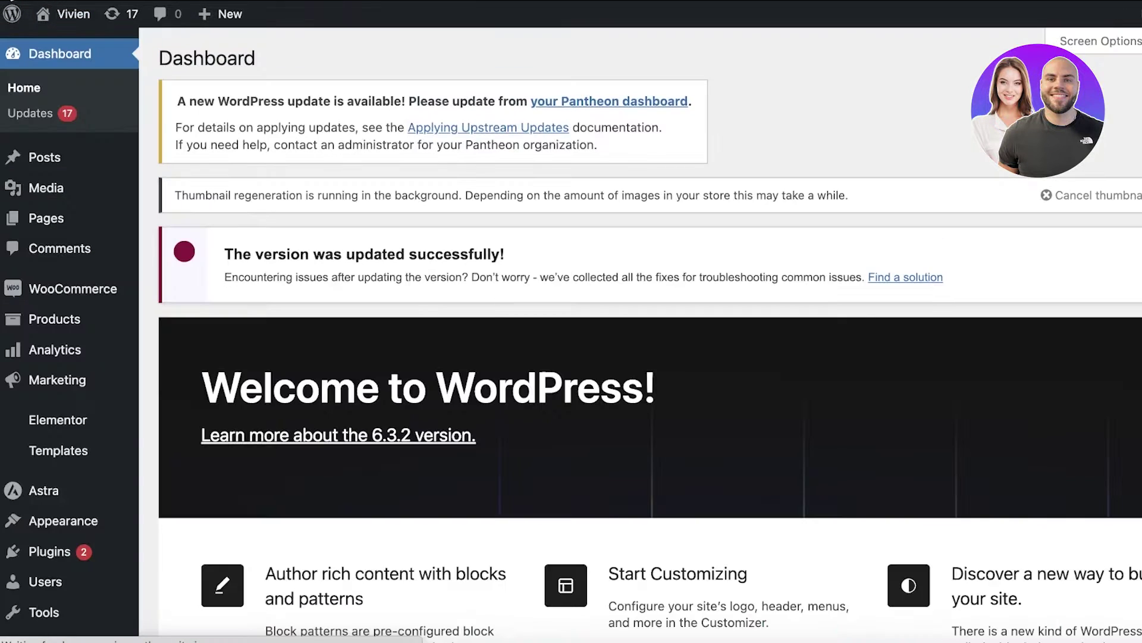
mouse_move(72, 11)
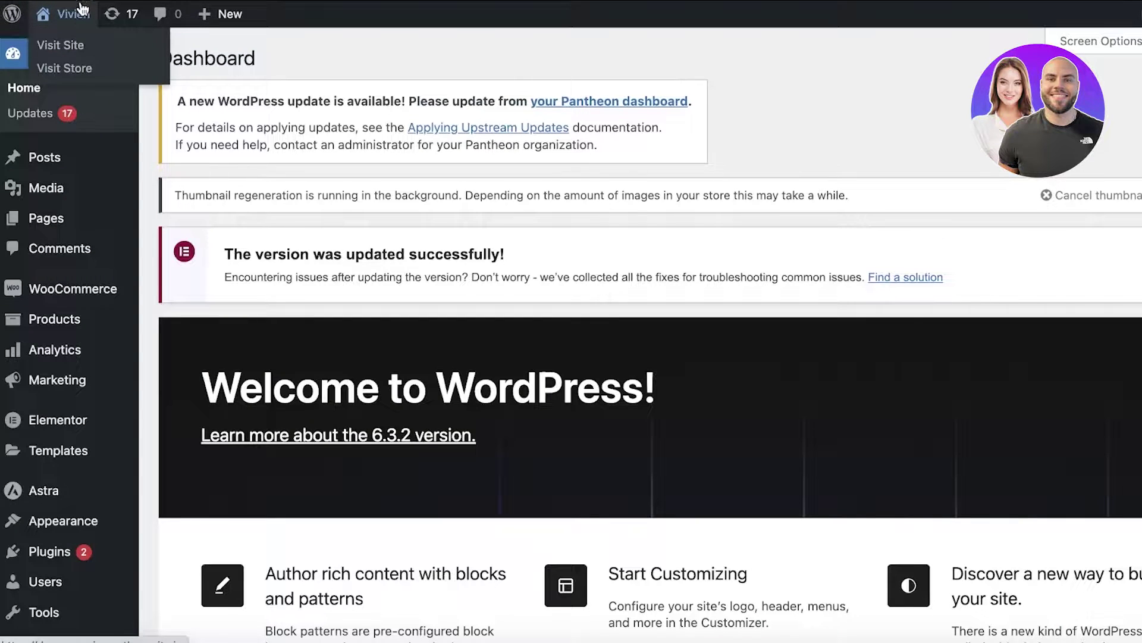
left_click(85, 68)
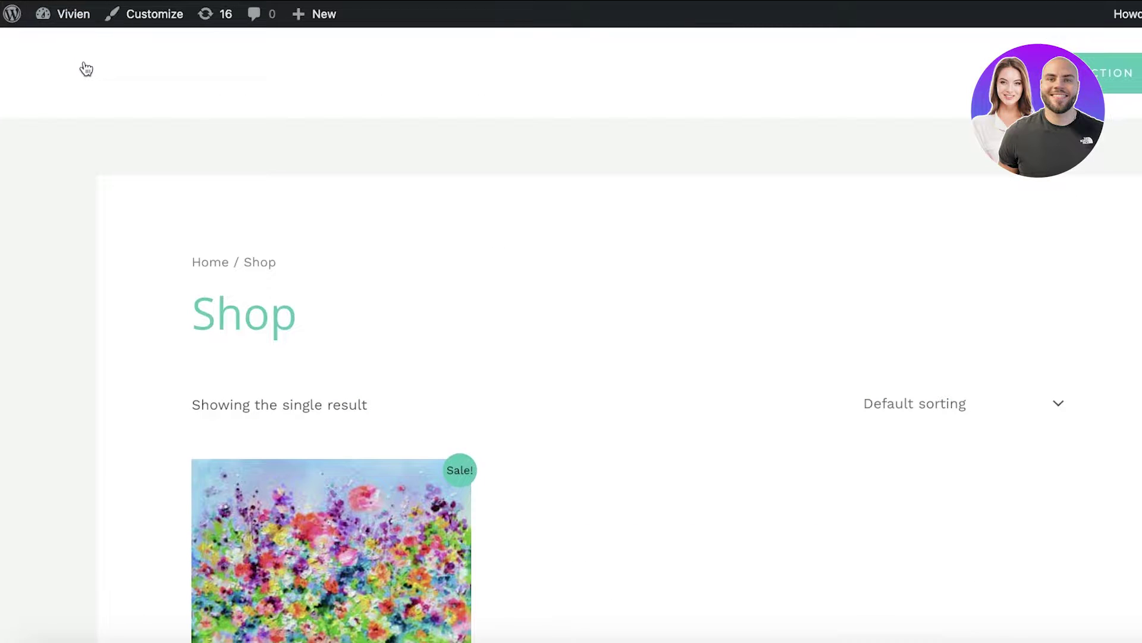
scroll(597, 133, "down", 6)
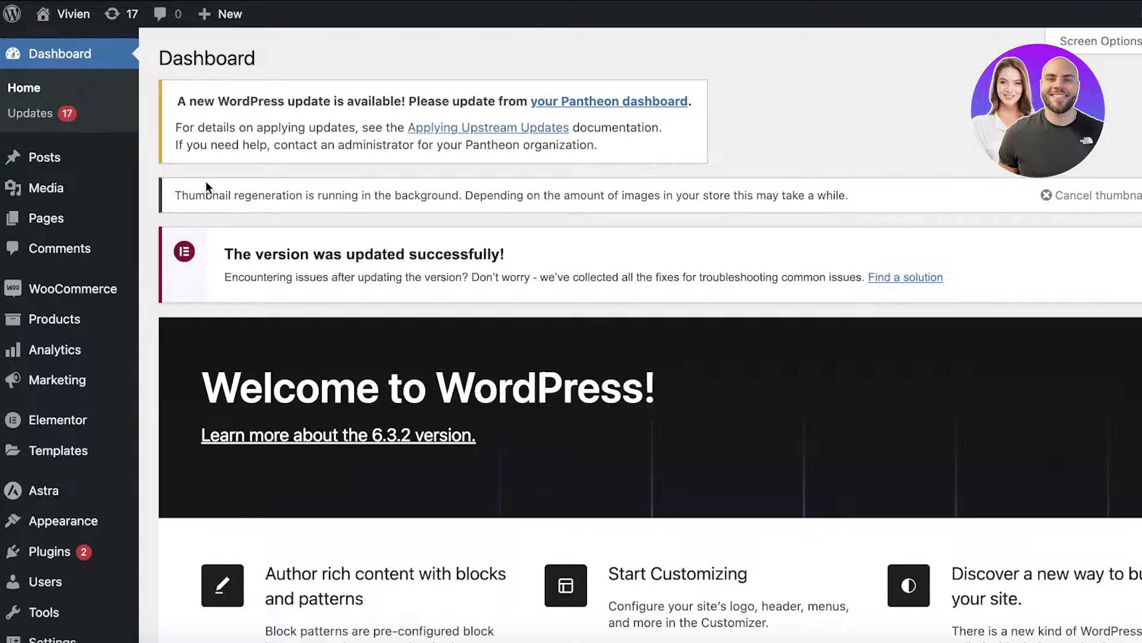
Step: Search the WordPress plugins available to add for "yoast"
mouse_move(54, 553)
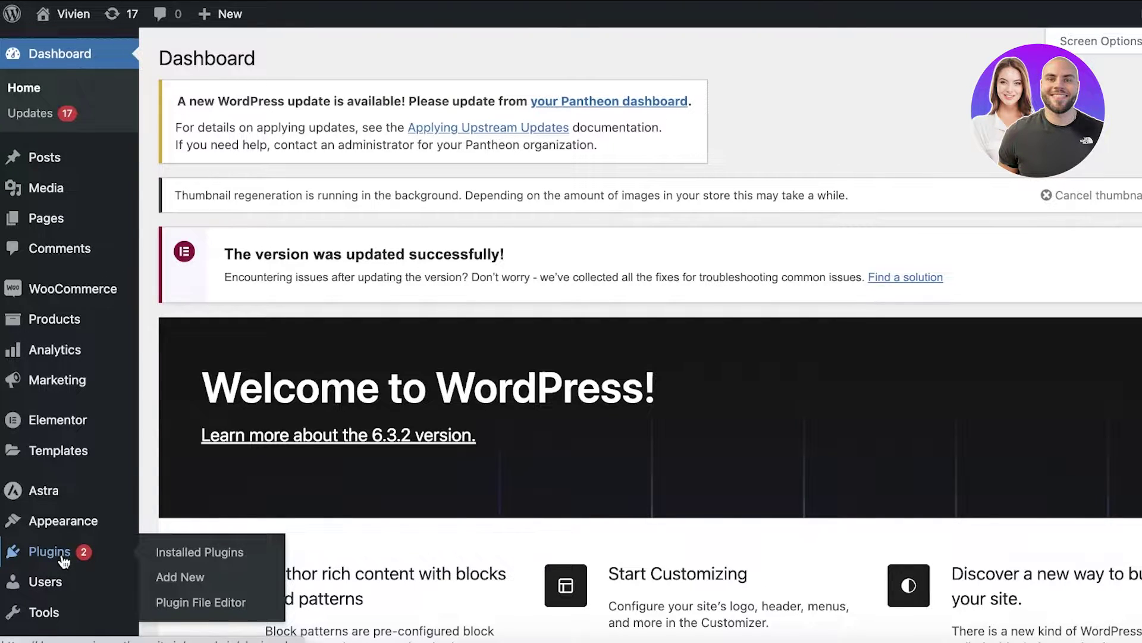
left_click(193, 582)
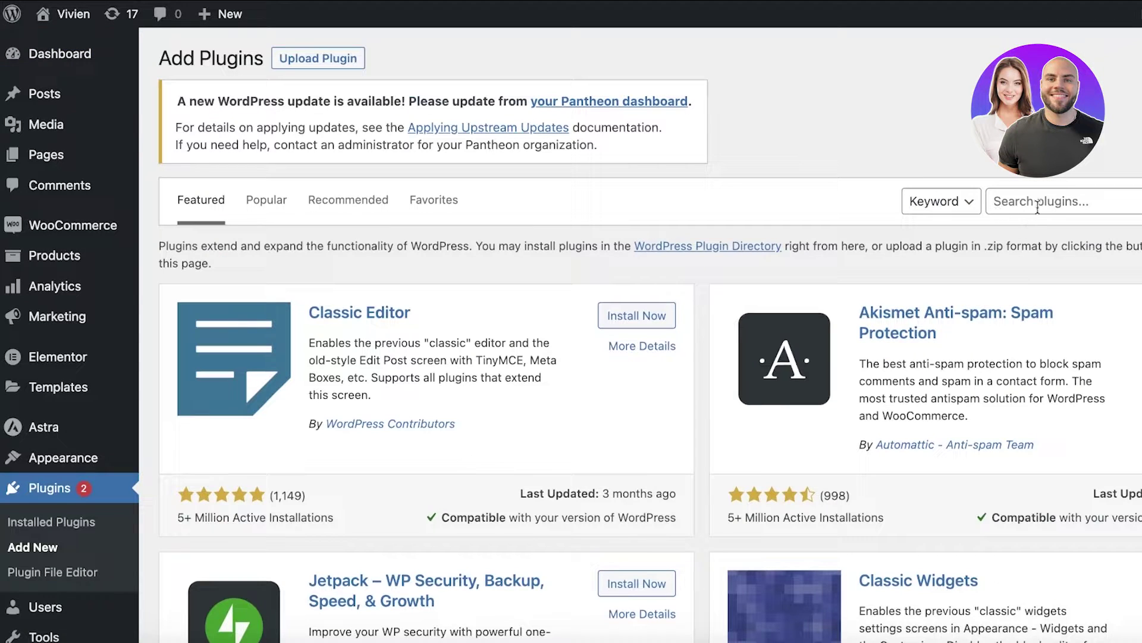
left_click(1039, 202)
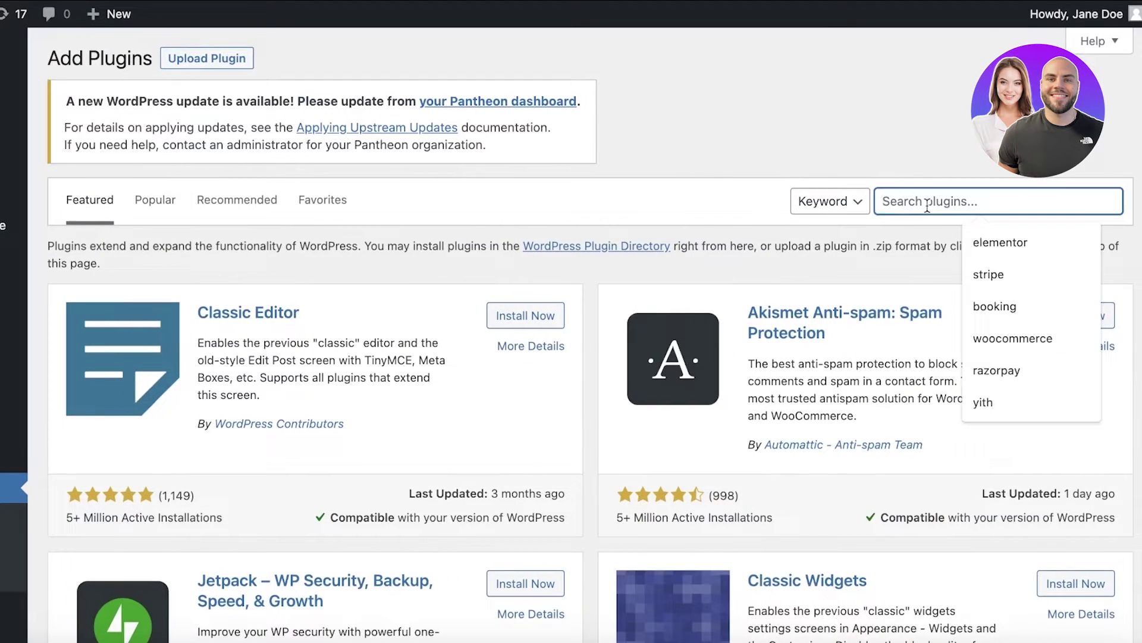
type("yoast")
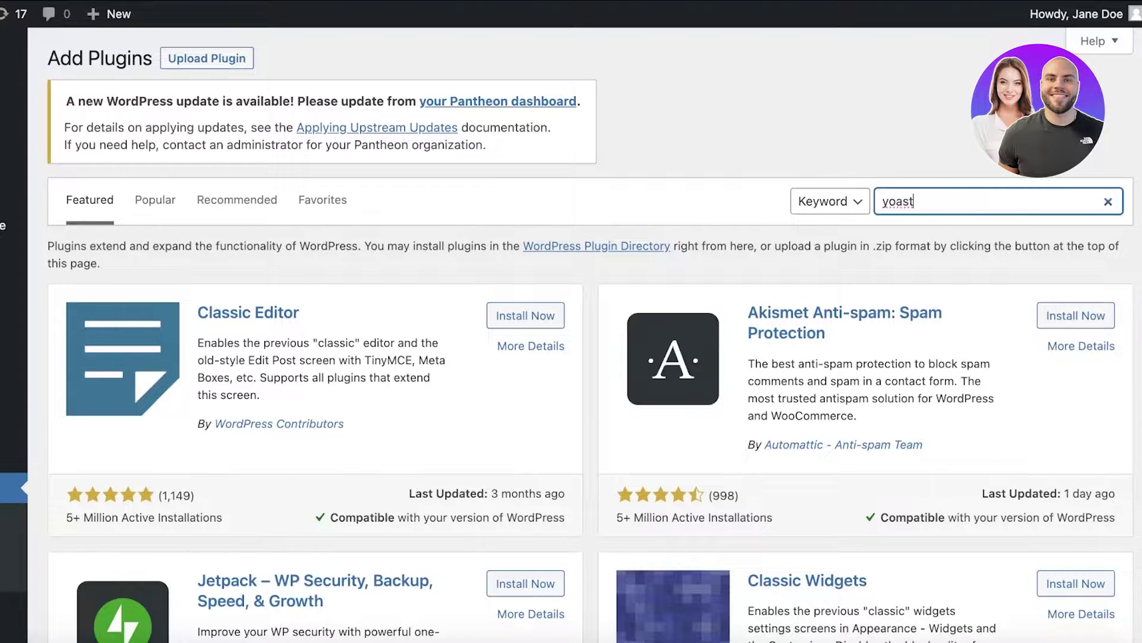
scroll(452, 235, "down", 1)
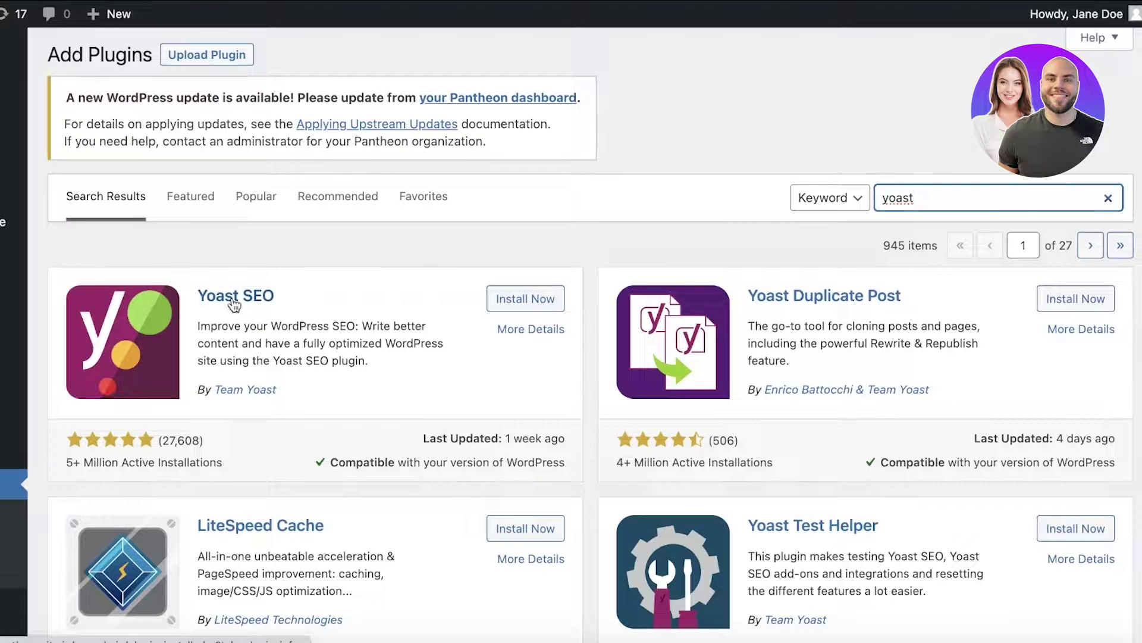
Step: View the Yoast SEO plugin's details, close them, and install and activate the plugin
left_click(232, 301)
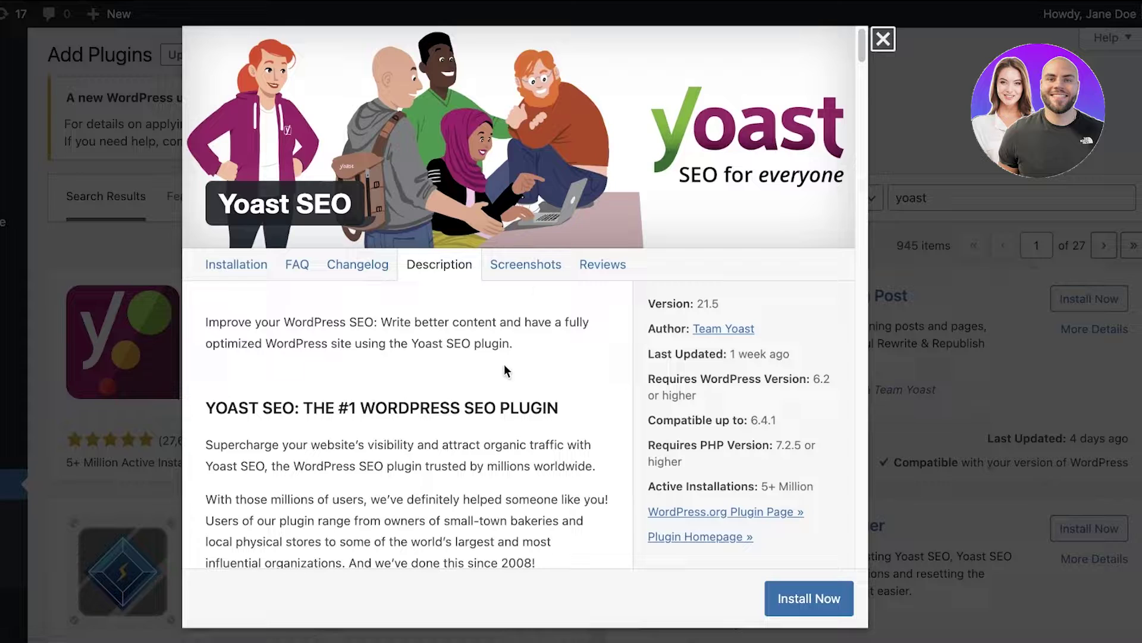
left_click(878, 43)
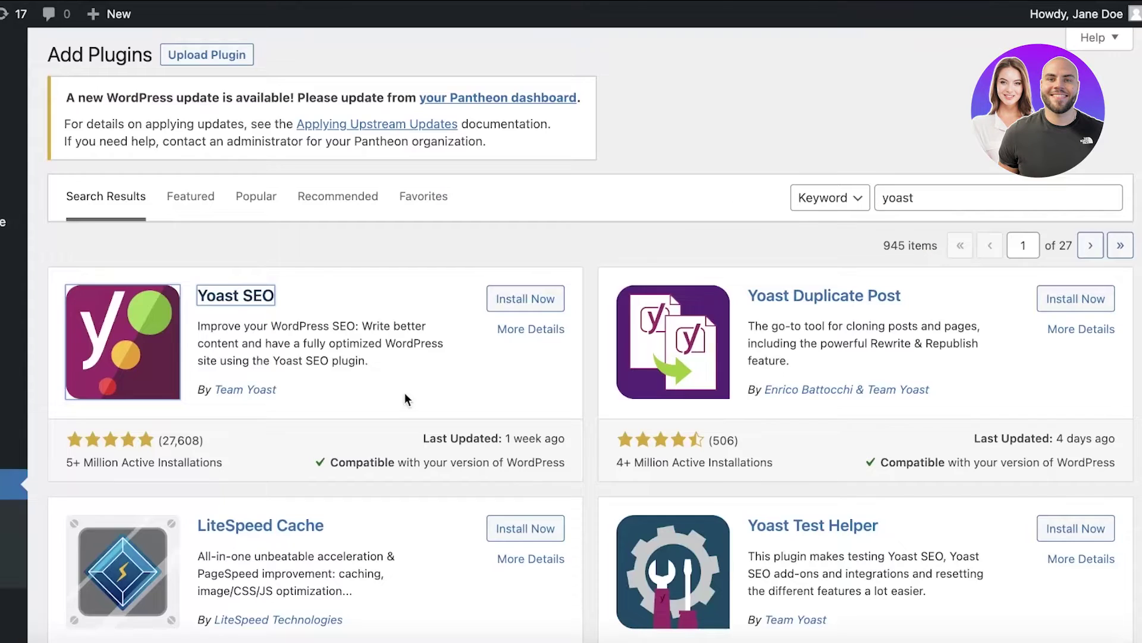
left_click(539, 298)
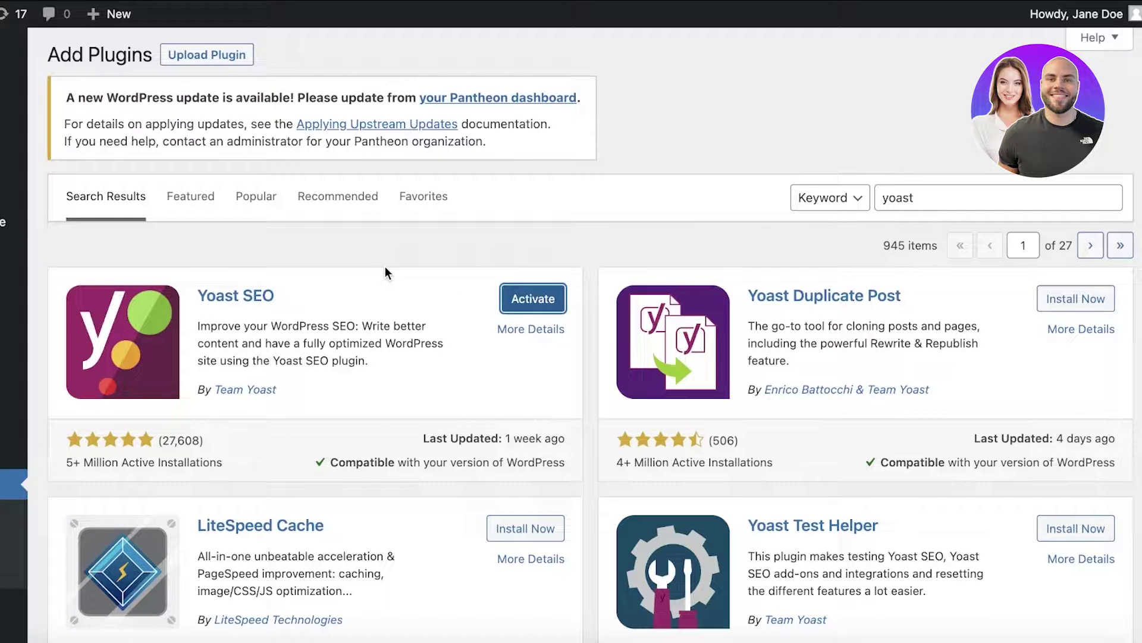
left_click(534, 309)
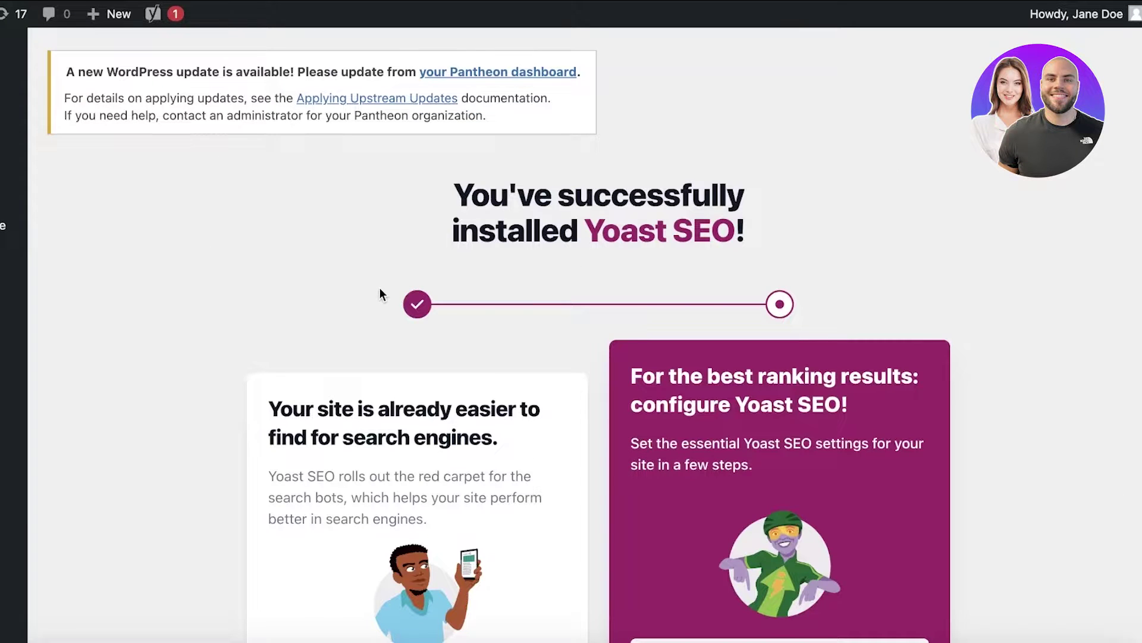
Step: Look over the Yoast SEO installation page and start the first-time configuration
scroll(380, 291, "down", 2)
scroll(743, 250, "down", 2)
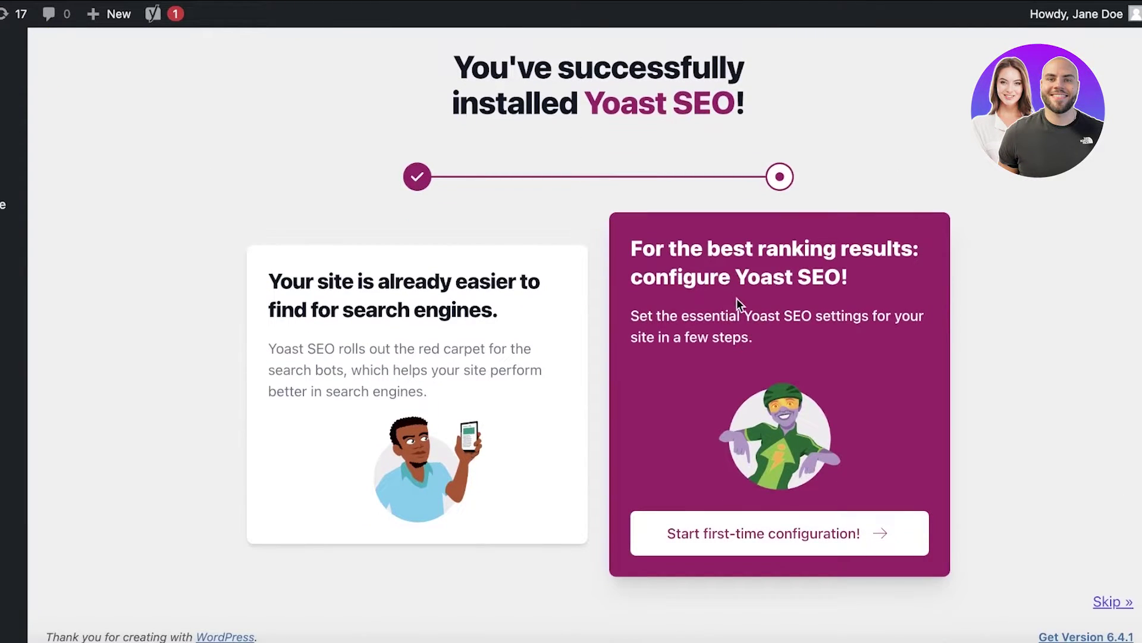
scroll(740, 306, "up", 3)
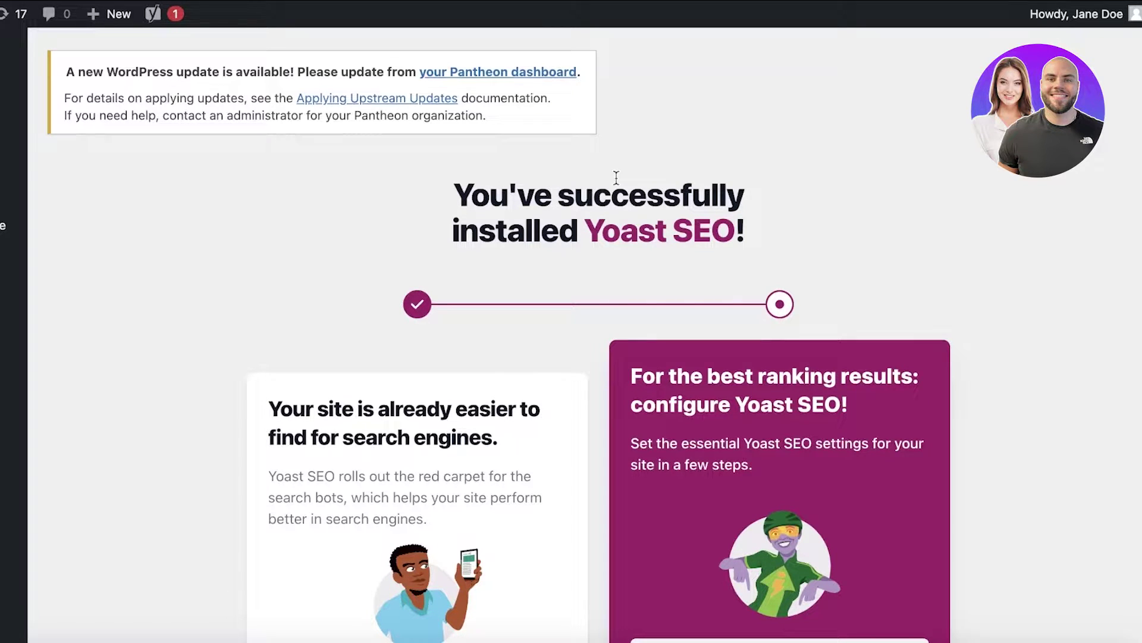
scroll(603, 173, "down", 3)
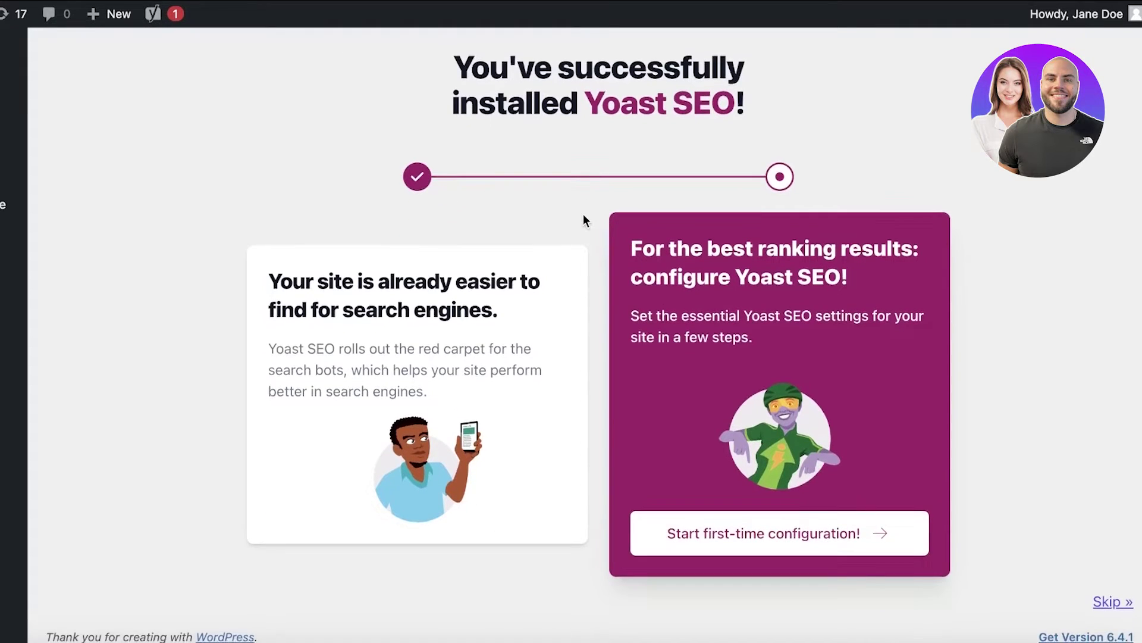
left_click(705, 549)
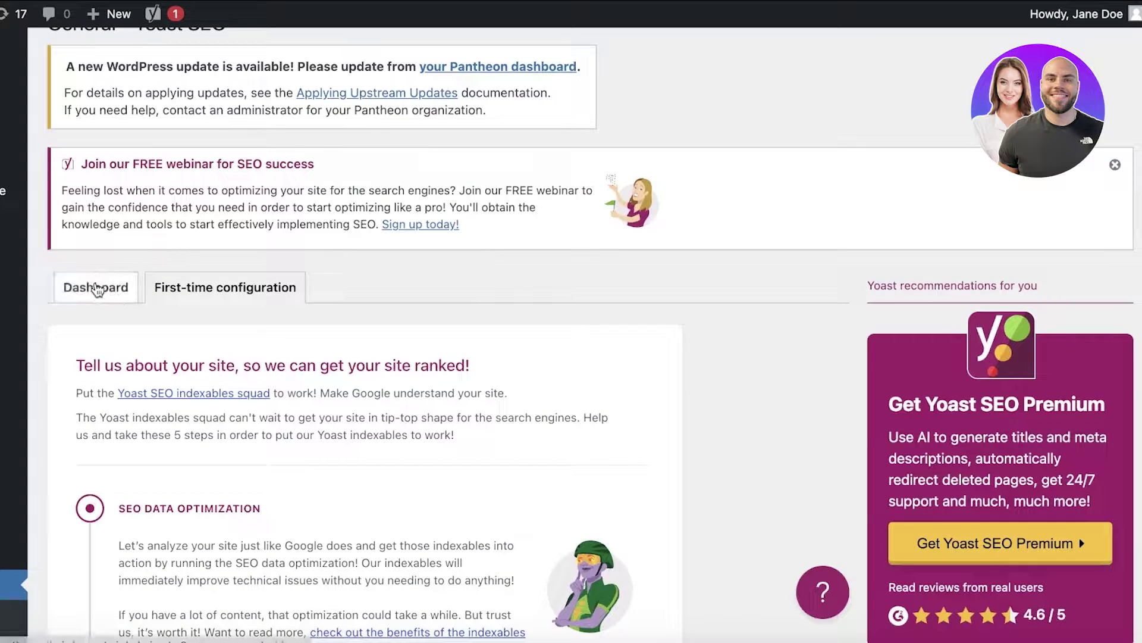
Step: Continue past the SEO data optimization stage to site representation without running the optimization
scroll(244, 260, "down", 1)
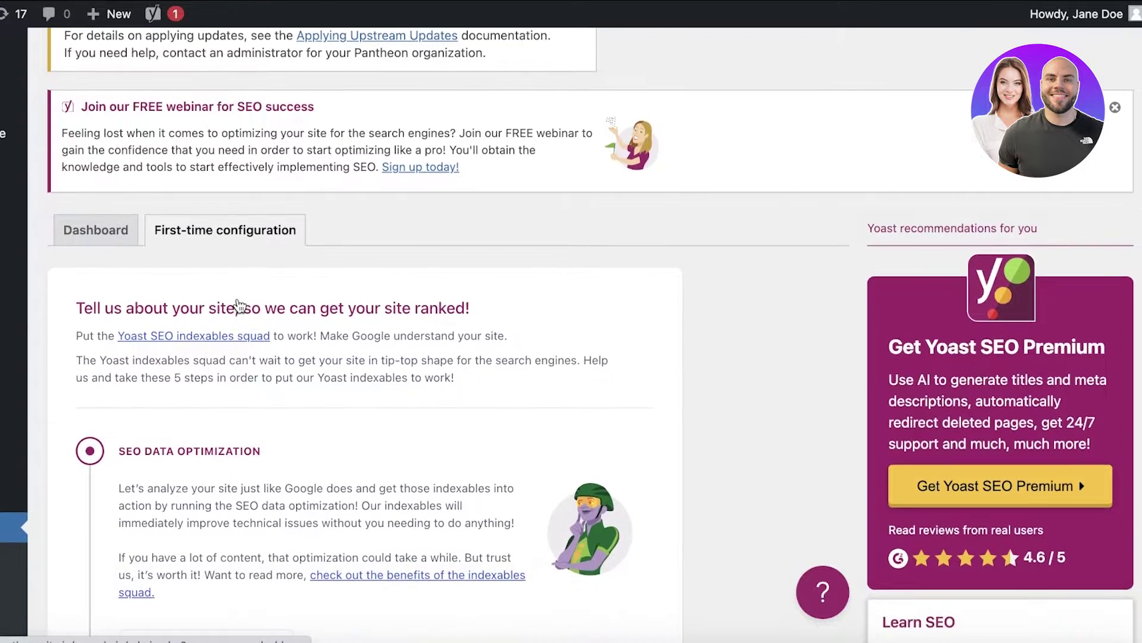
scroll(244, 260, "down", 3)
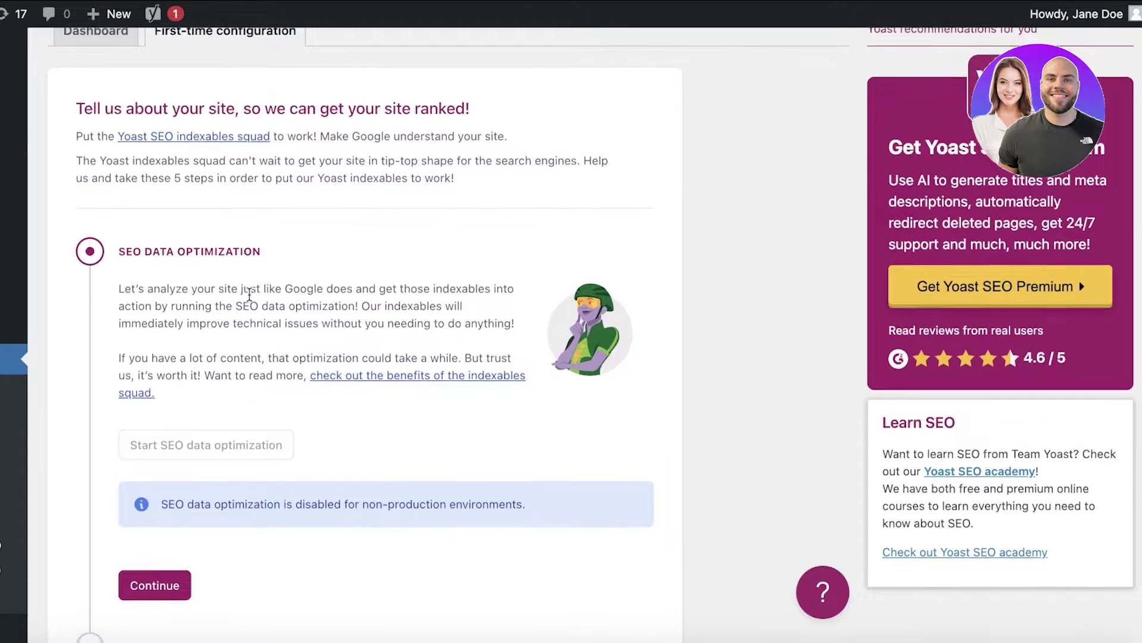
scroll(249, 294, "down", 2)
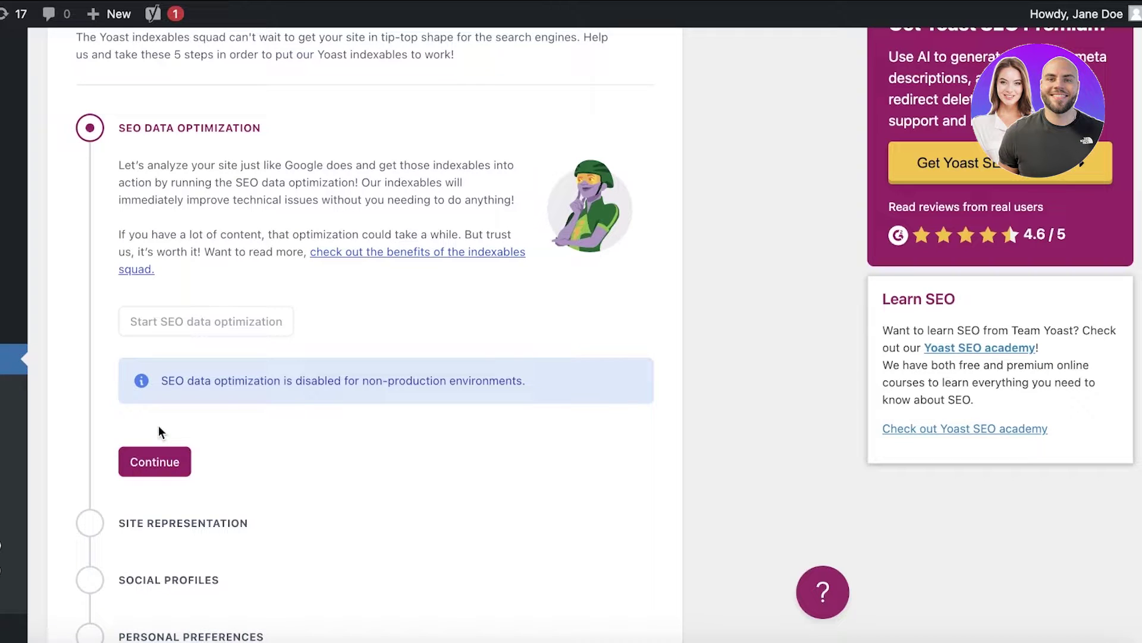
left_click(156, 462)
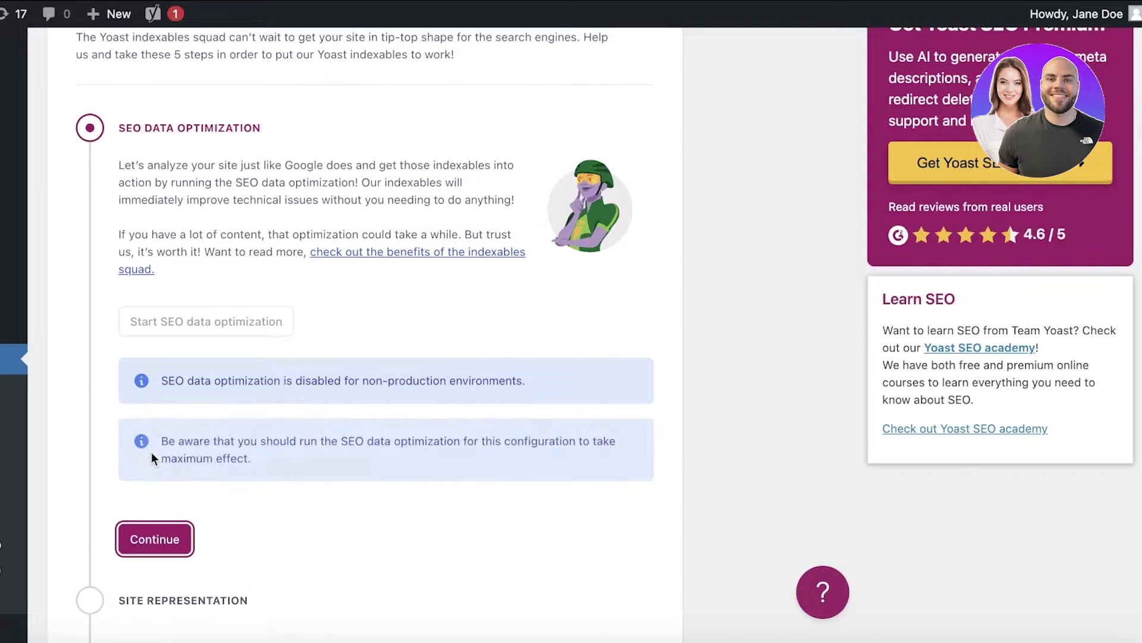
left_click(154, 539)
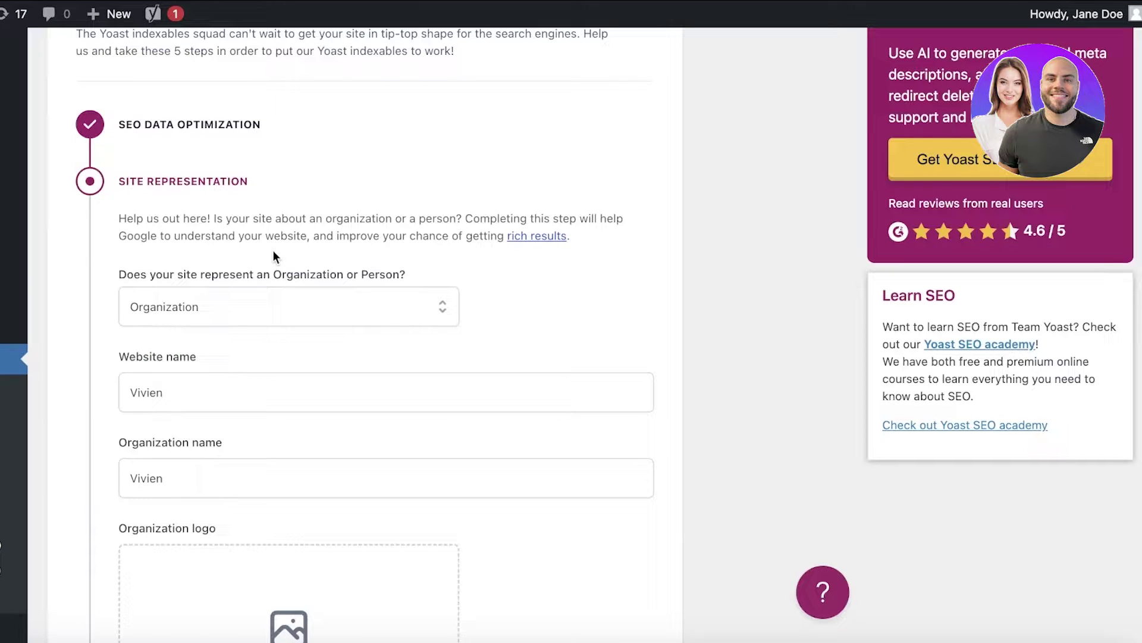
Step: Choose Organization as what the site represents and check the website and organization names
left_click(270, 303)
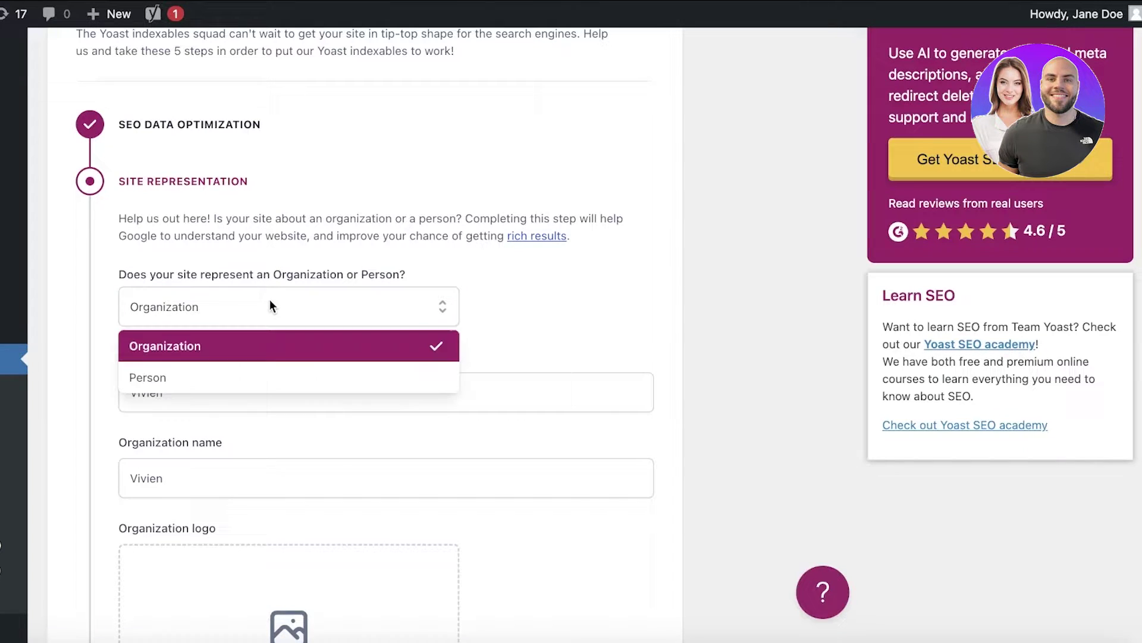
left_click(239, 358)
left_click(200, 393)
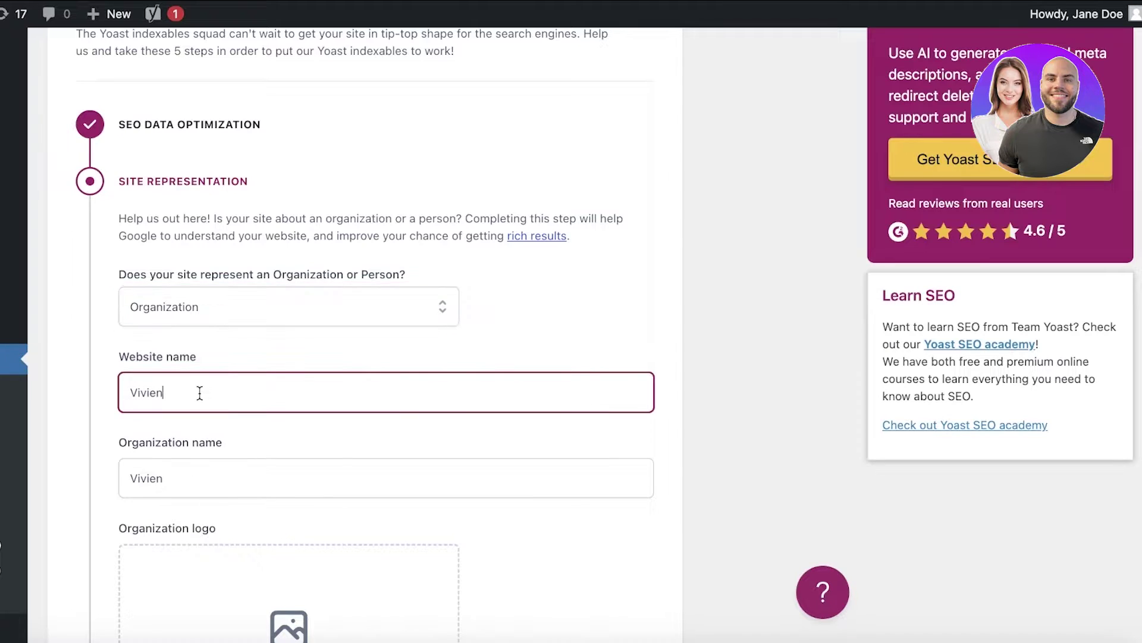
scroll(305, 360, "down", 5)
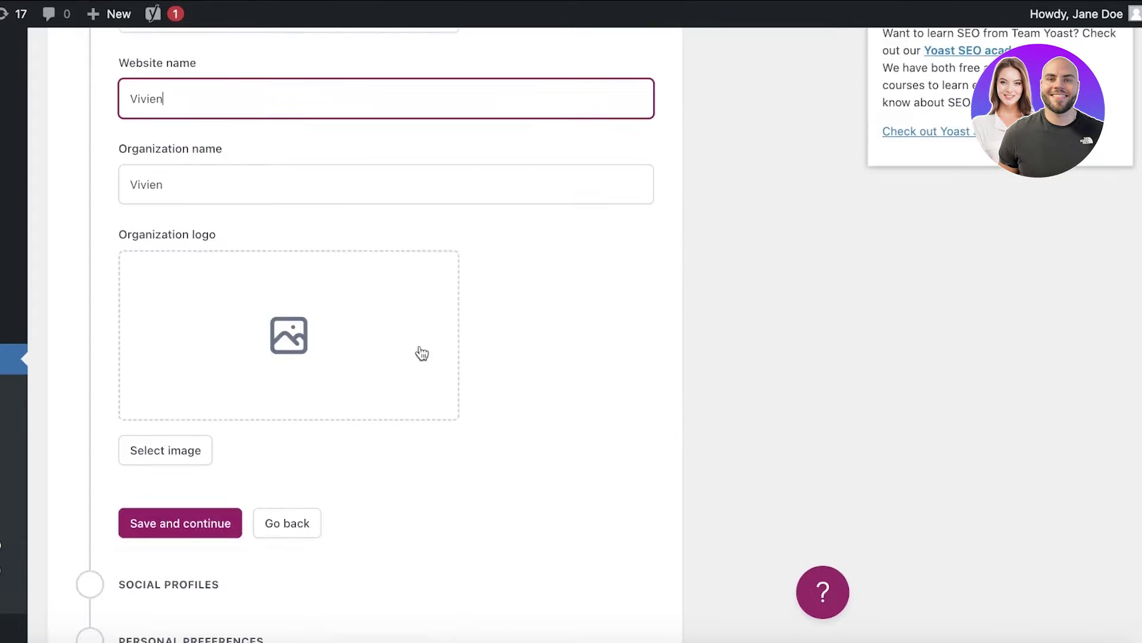
Step: Set the black mountain outline image from the media library as the organization logo and save the site representation
left_click(184, 523)
left_click(250, 345)
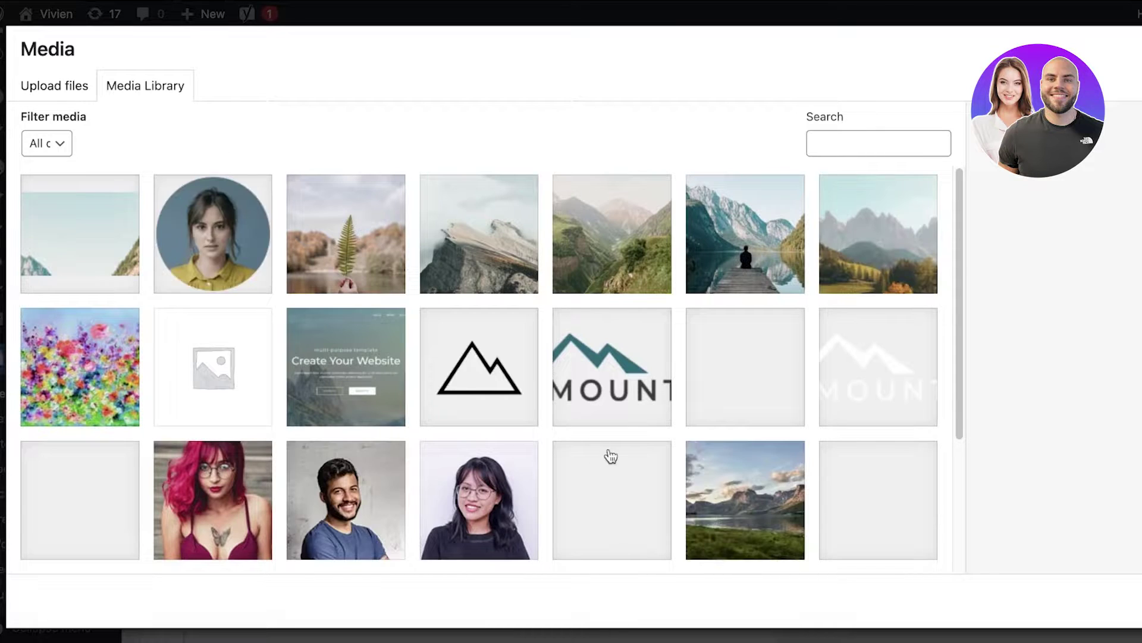
left_click(522, 368)
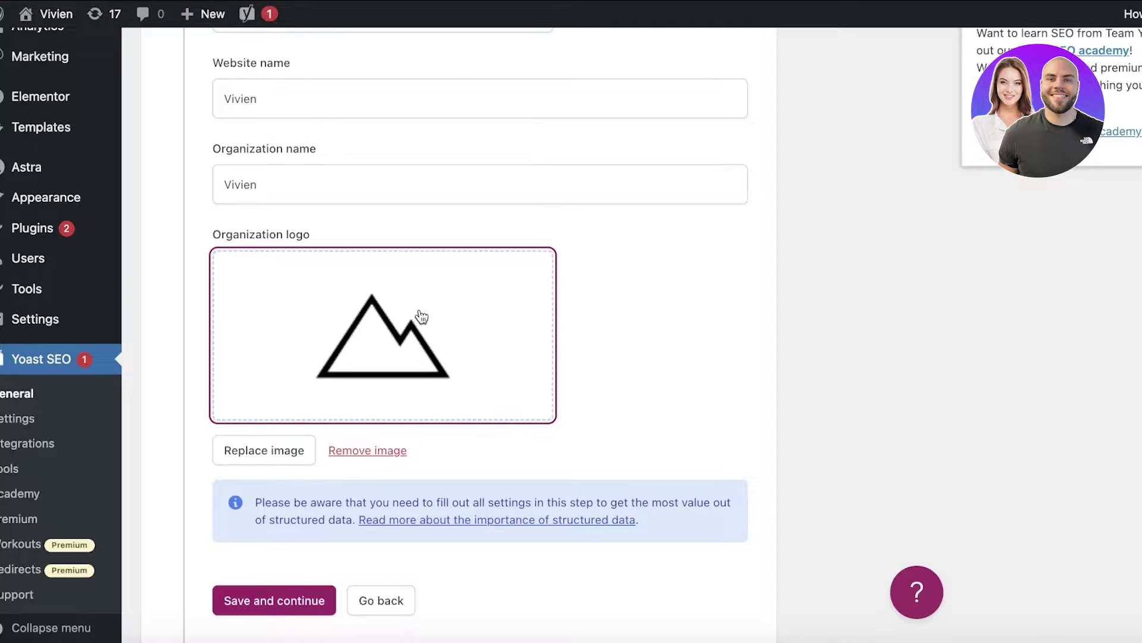
scroll(421, 319, "down", 1)
left_click(291, 559)
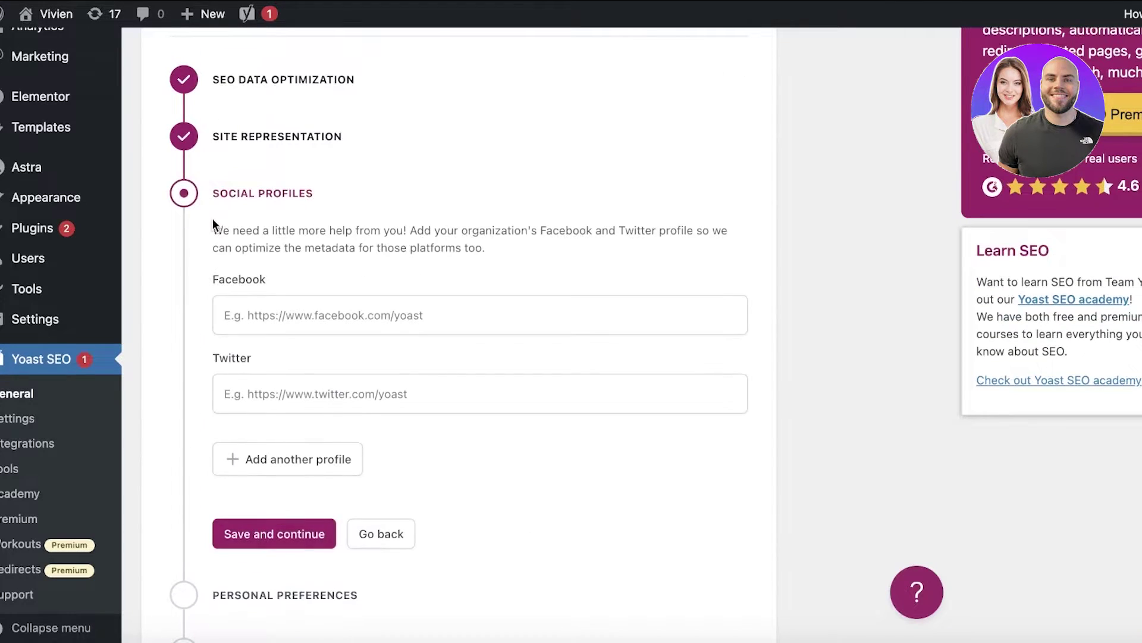
Step: Leave the Facebook and Twitter profiles blank, continue to the personal preferences, and look over the usage tracking and newsletter options
left_click(300, 539)
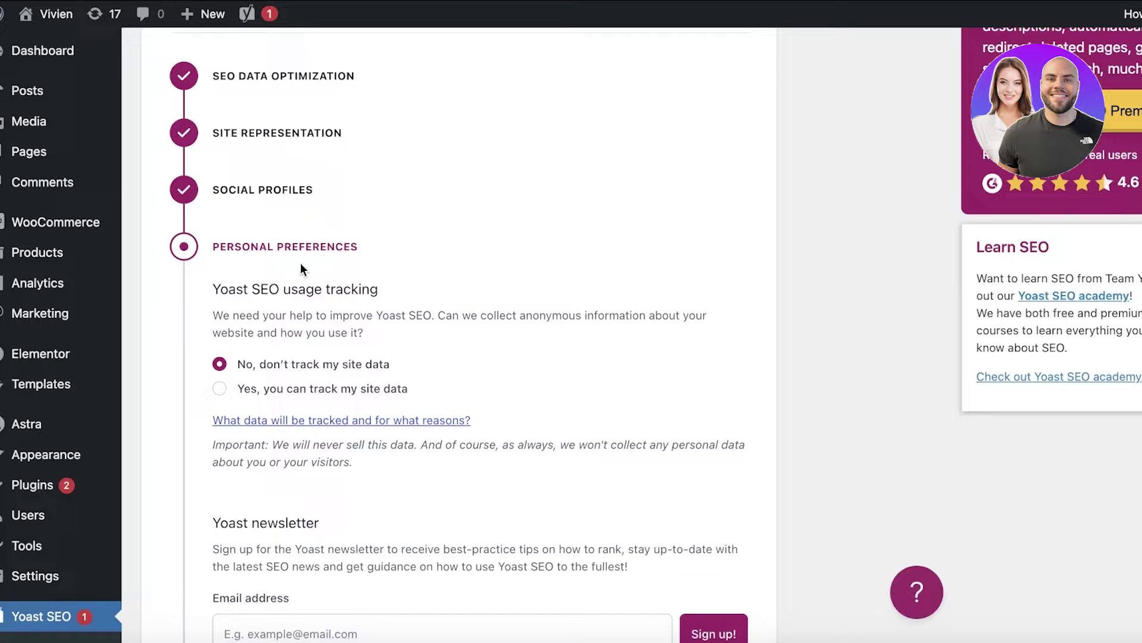
scroll(345, 264, "down", 1)
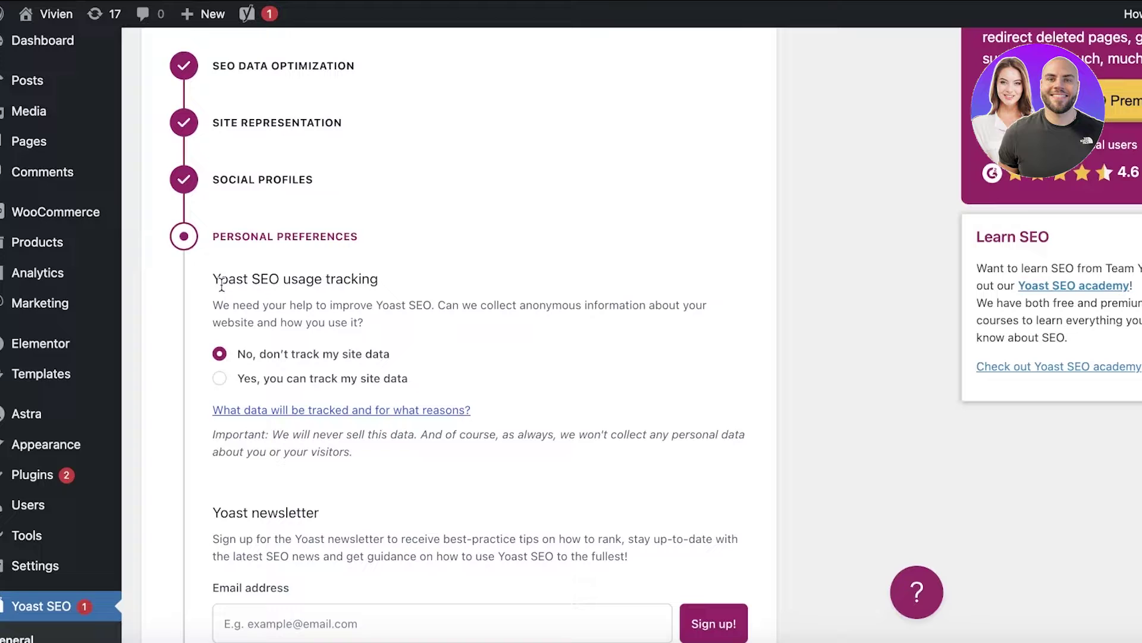
scroll(219, 293, "down", 1)
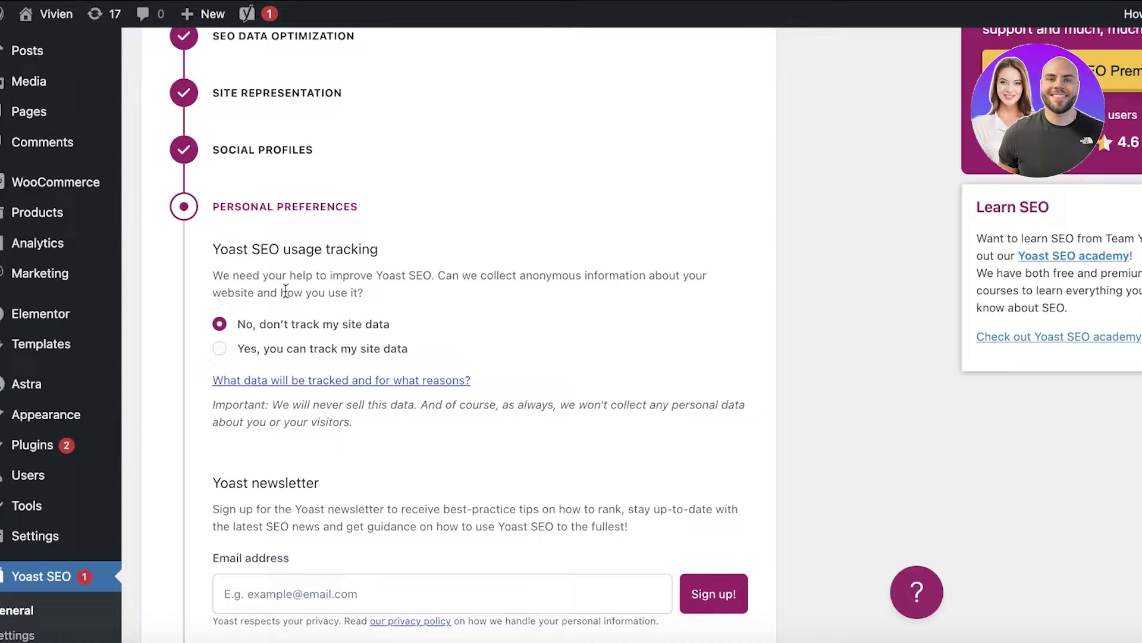
Step: Allow Yoast SEO usage tracking, leave the newsletter email blank, and save the personal preferences to finish the configuration
left_click(284, 350)
scroll(332, 359, "down", 3)
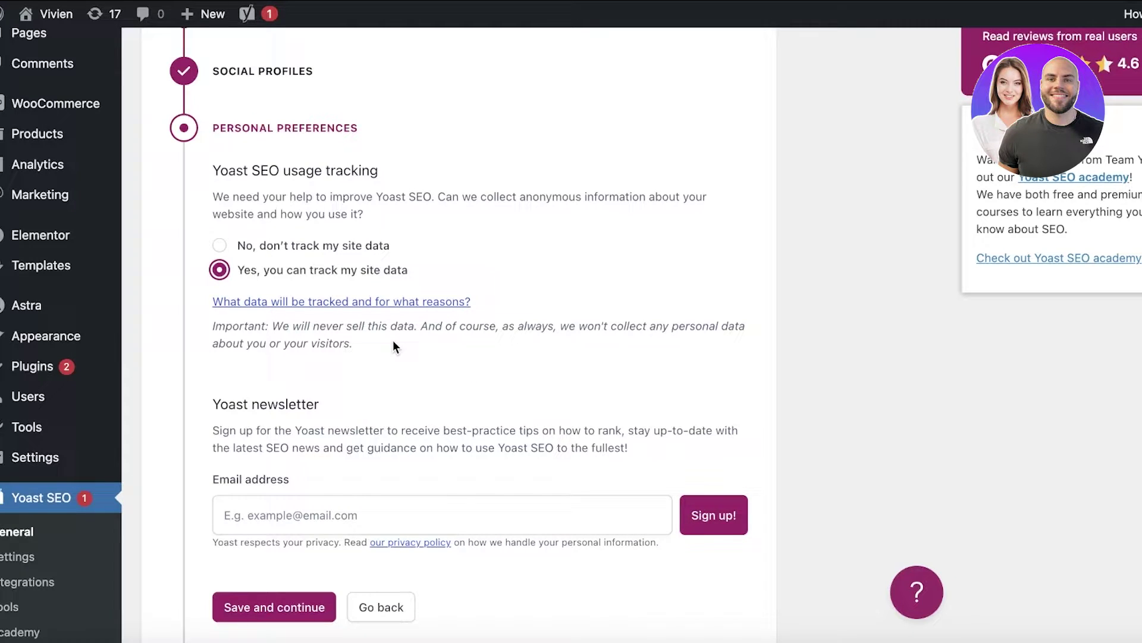
scroll(423, 320, "down", 2)
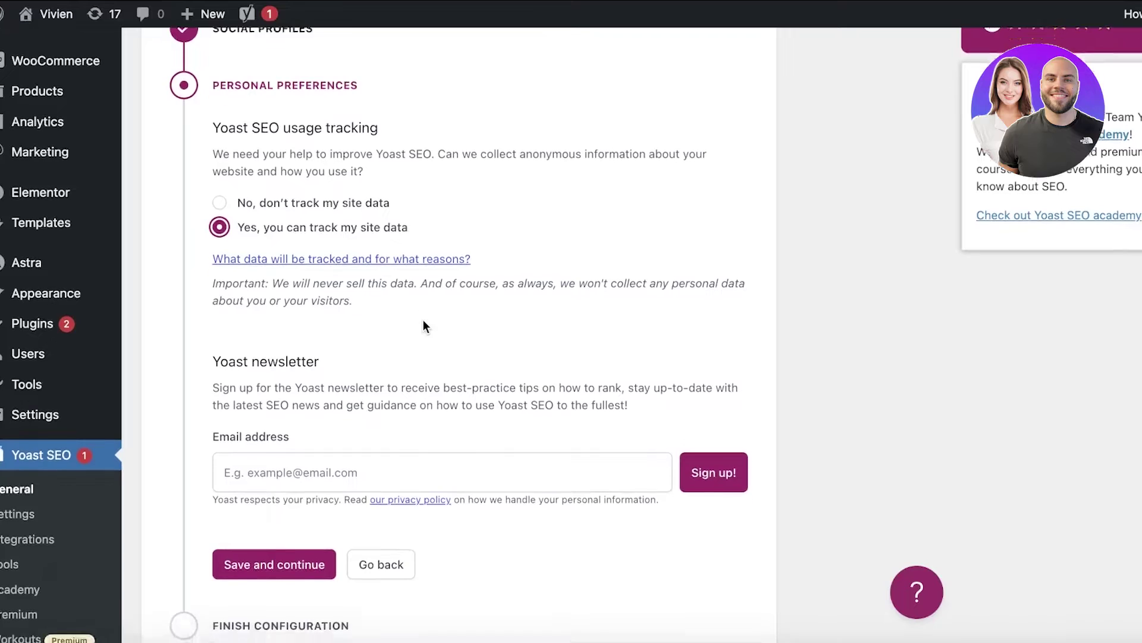
scroll(424, 319, "down", 4)
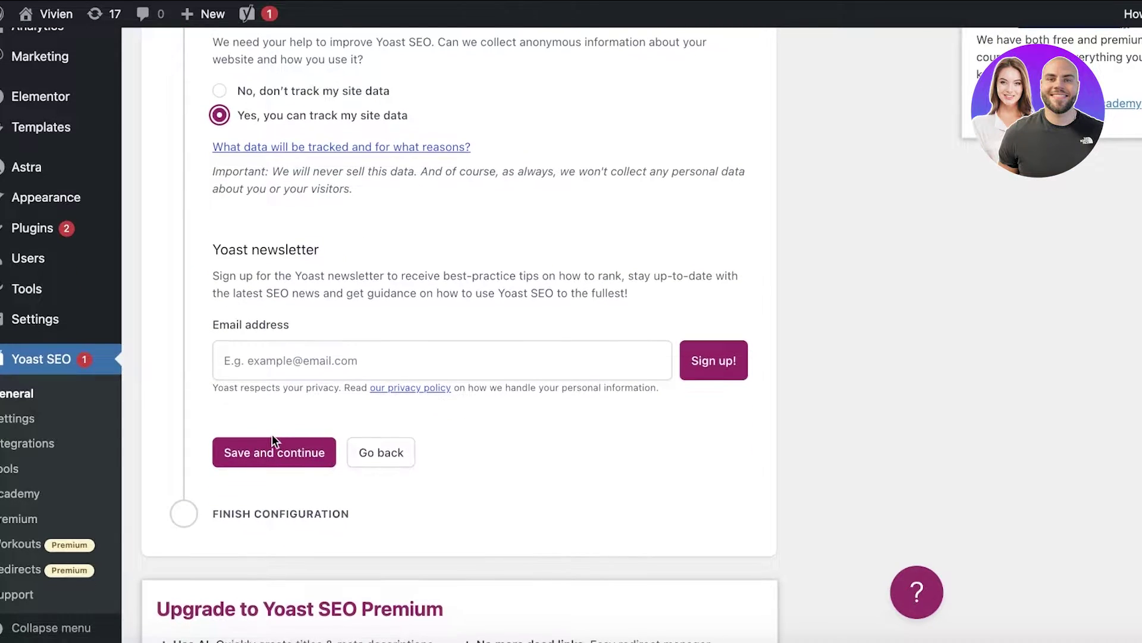
left_click(273, 449)
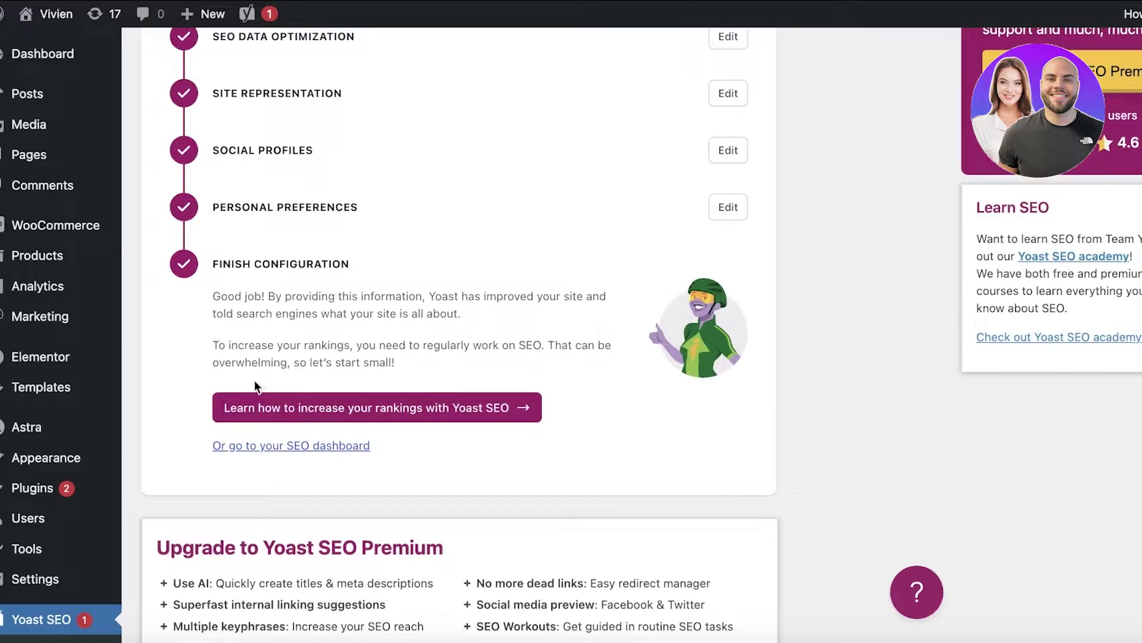
Step: Open the Yoast SEO dashboard and review its detected problems and notifications
left_click(334, 406)
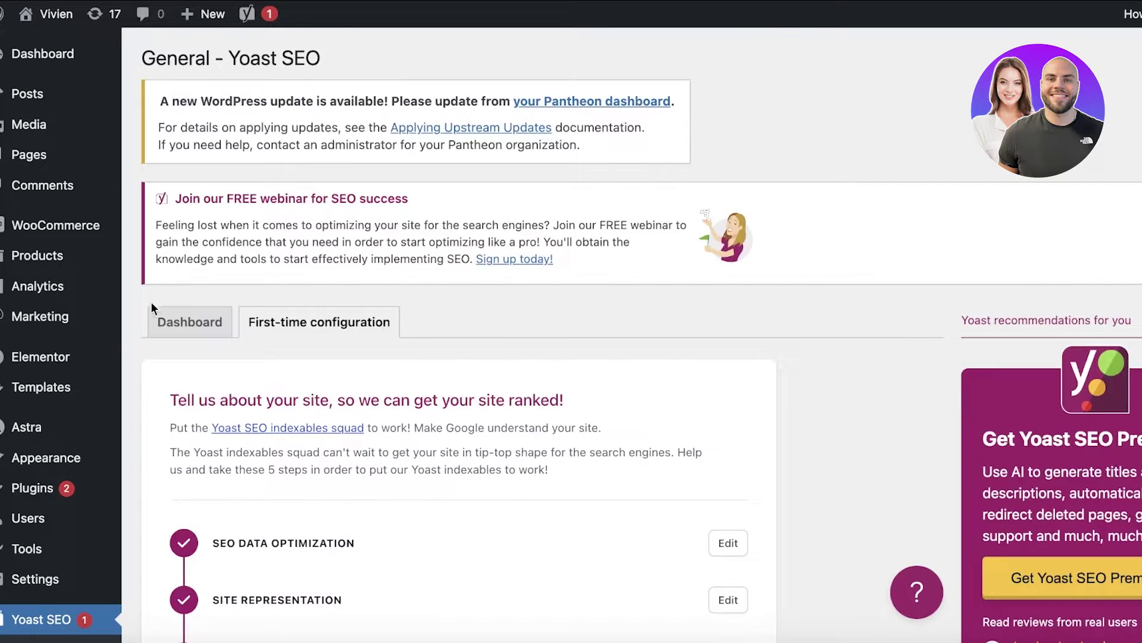
left_click(42, 619)
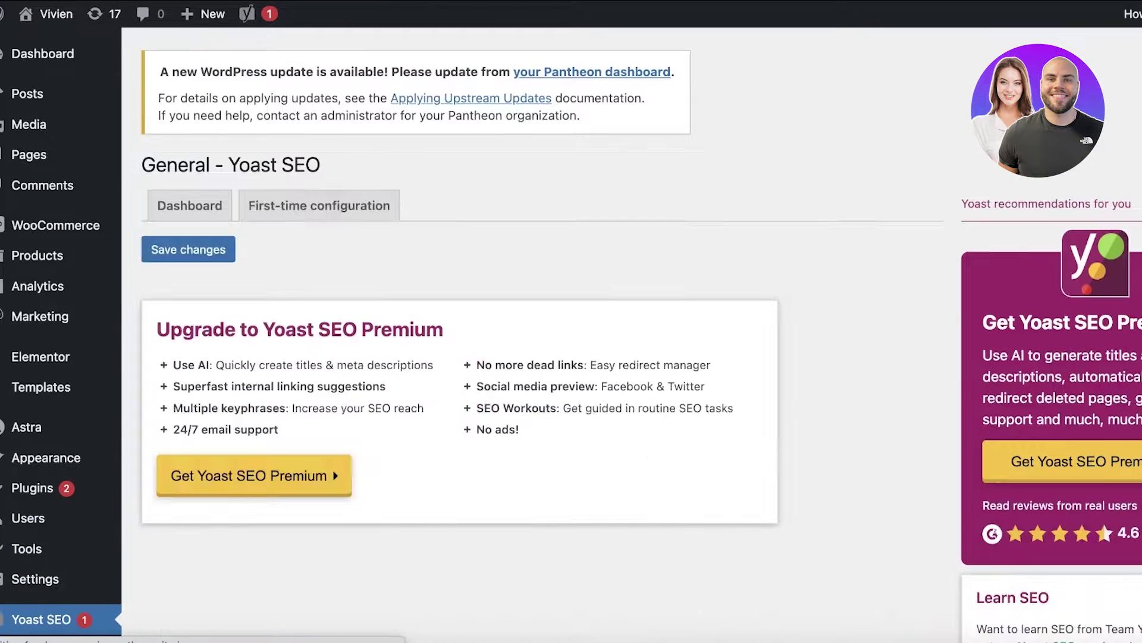
scroll(86, 539, "down", 1)
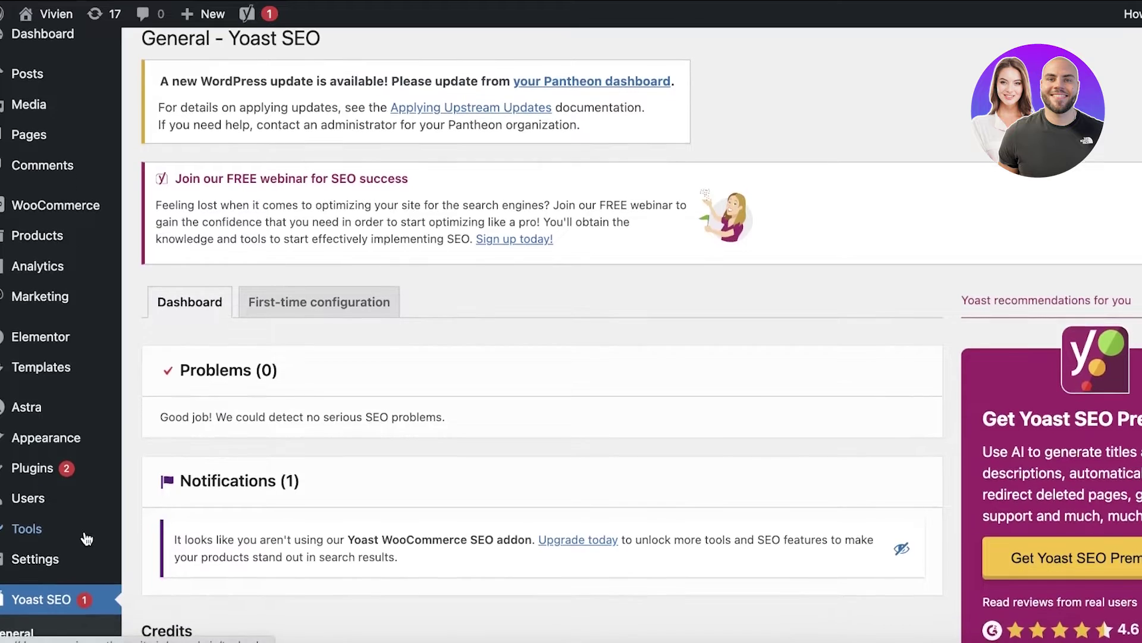
scroll(86, 539, "down", 4)
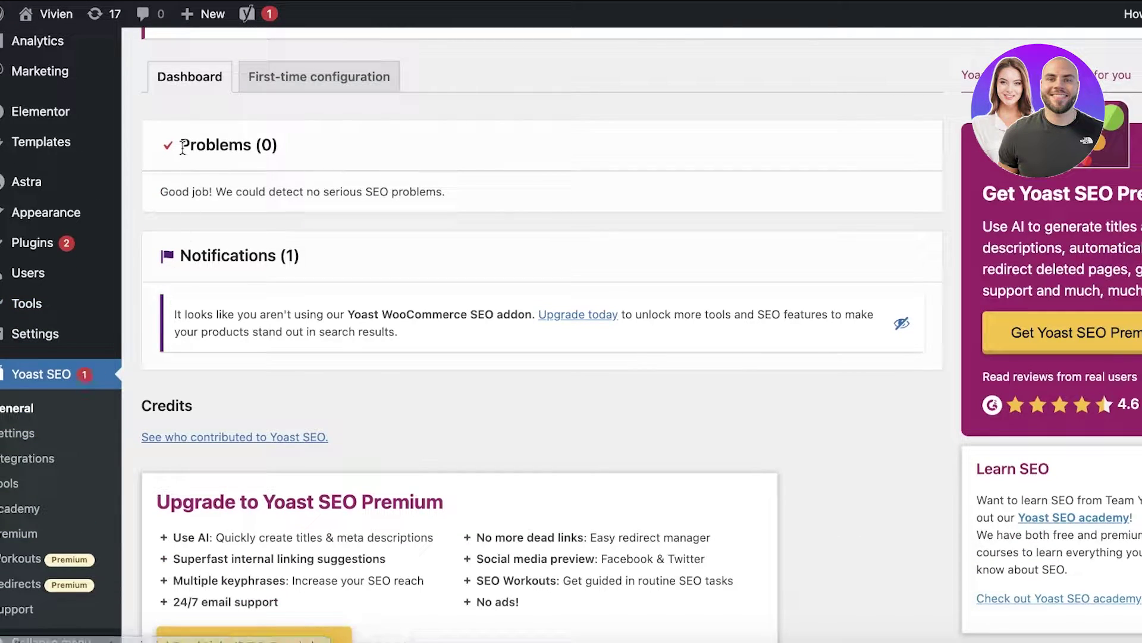
scroll(182, 148, "up", 3)
left_click_drag(158, 334, 501, 356)
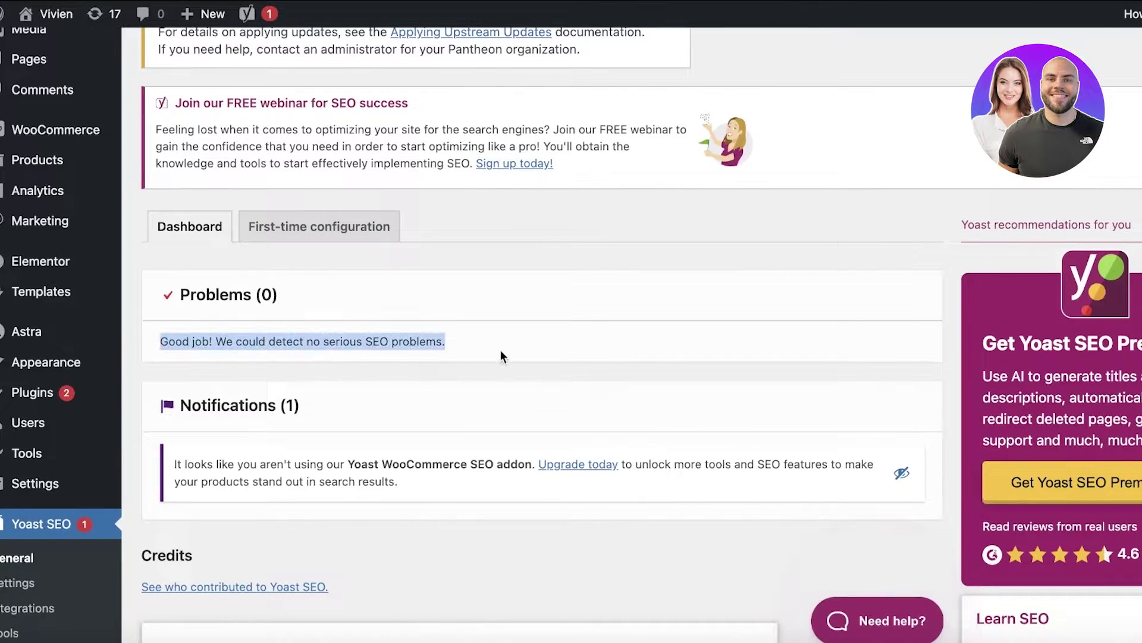
left_click(369, 348)
scroll(344, 345, "down", 4)
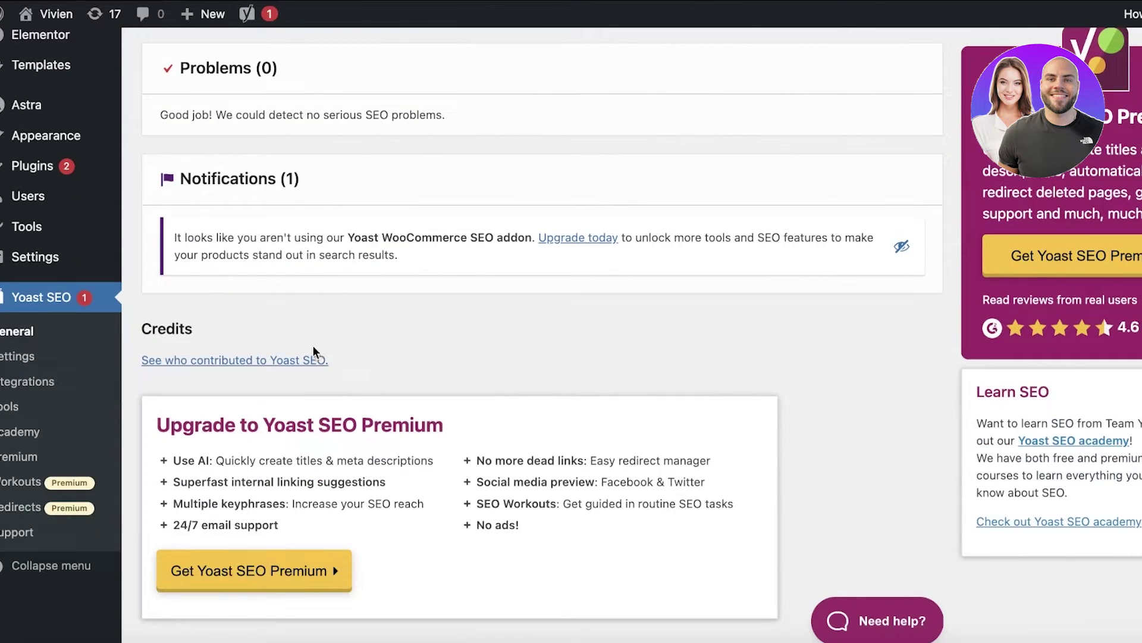
scroll(314, 351, "up", 4)
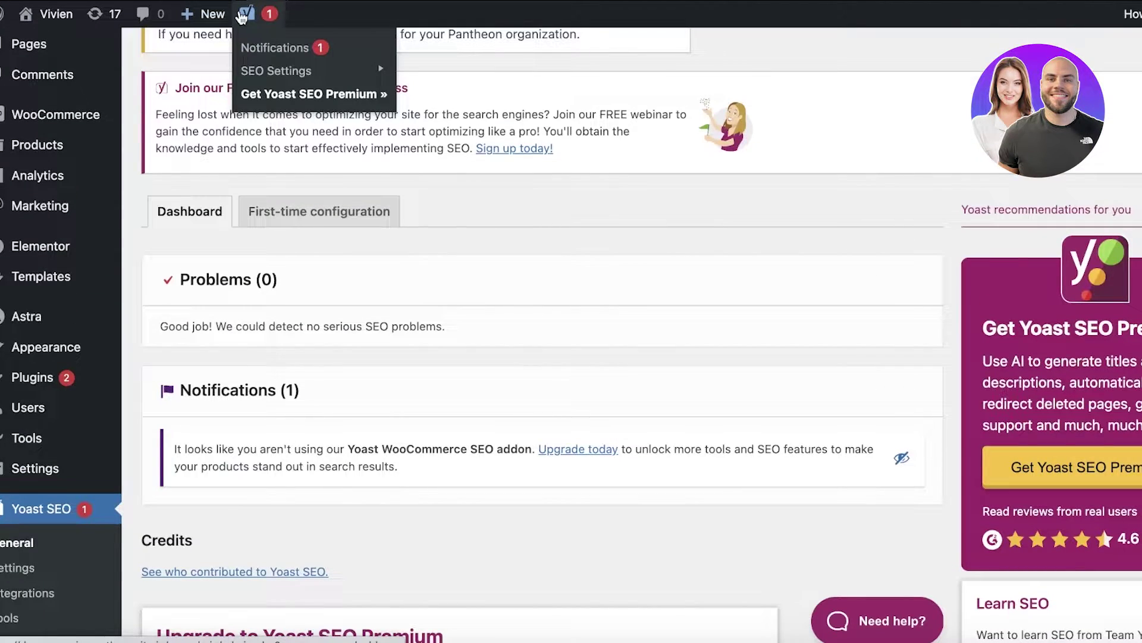
Step: Open the Yoast SEO settings, collapse the Categories & tags group, and look over the options in the Advanced group
mouse_move(264, 71)
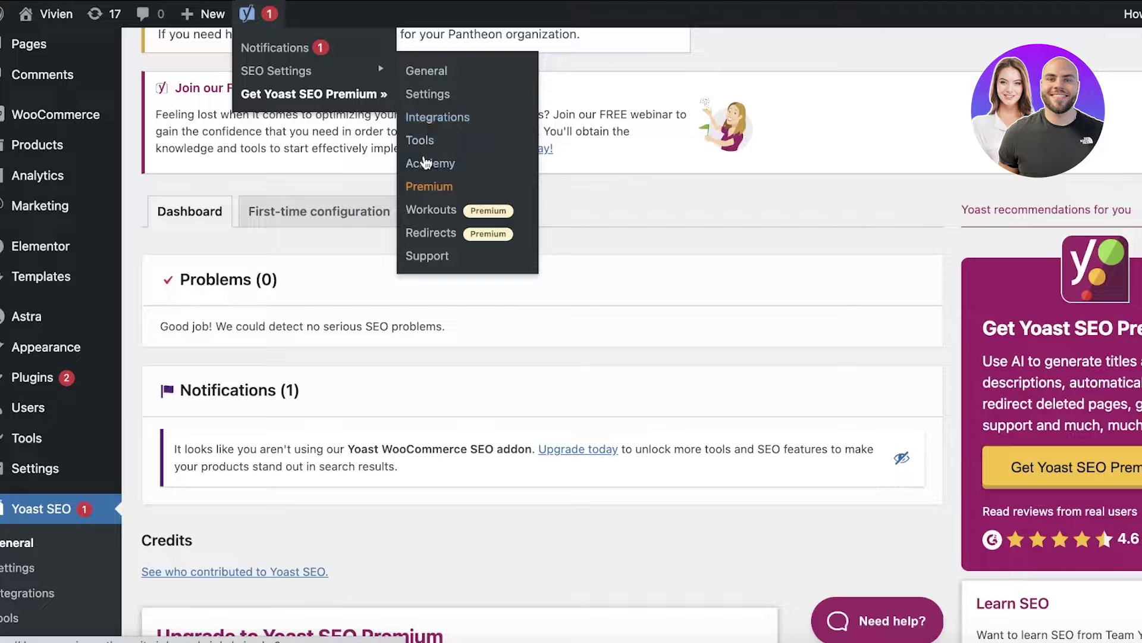
scroll(27, 518, "down", 5)
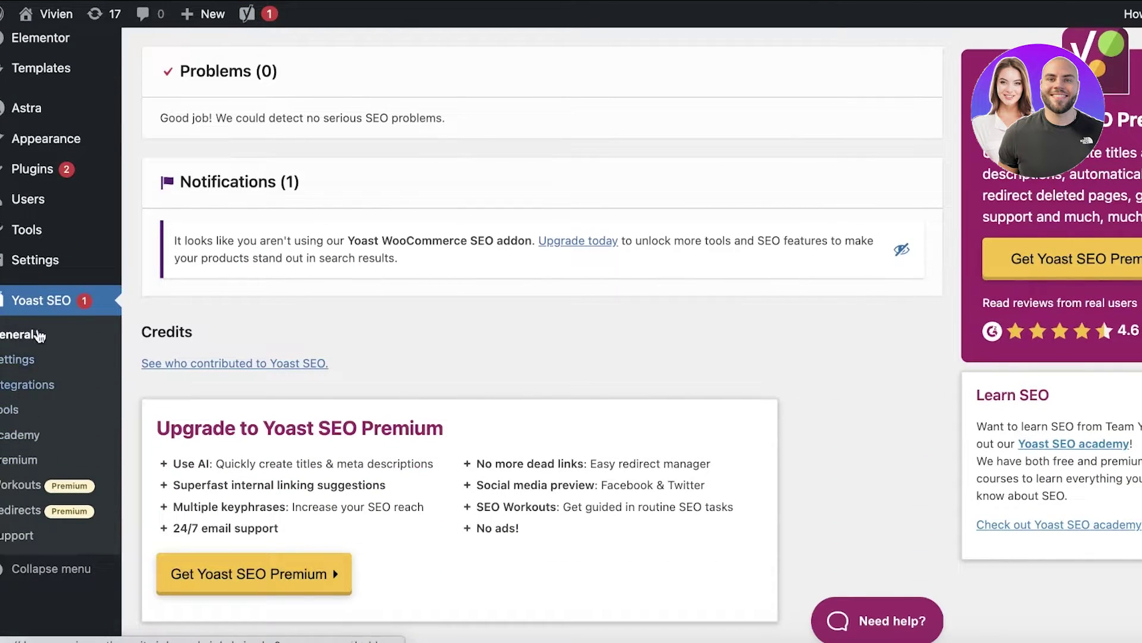
left_click(24, 361)
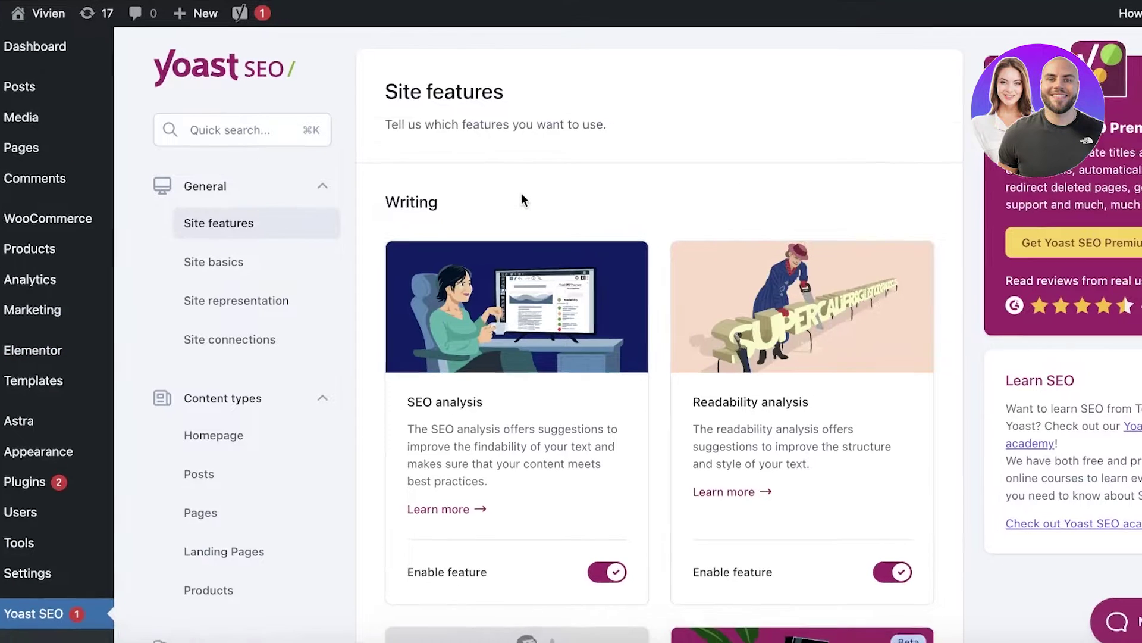
scroll(606, 217, "down", 2)
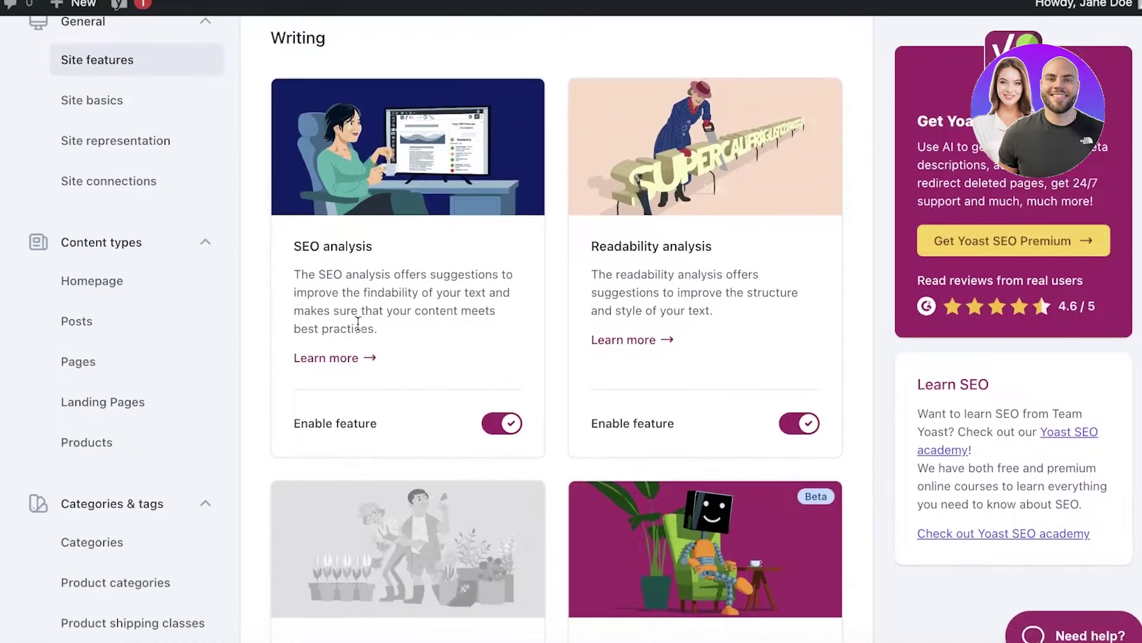
left_click(69, 513)
left_click(115, 562)
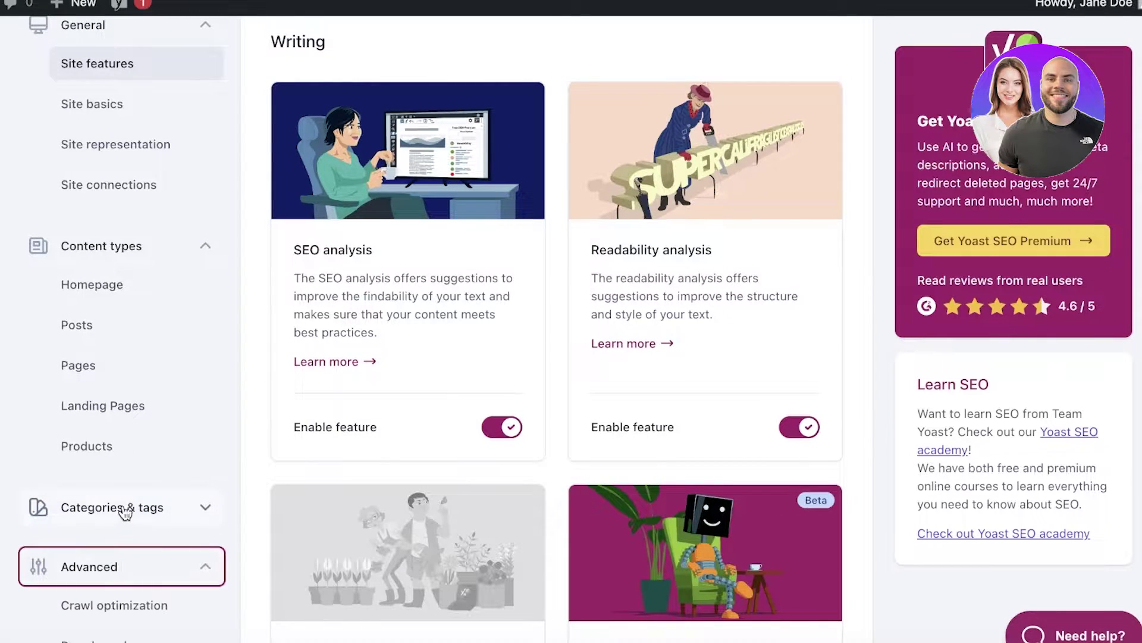
scroll(122, 505, "down", 4)
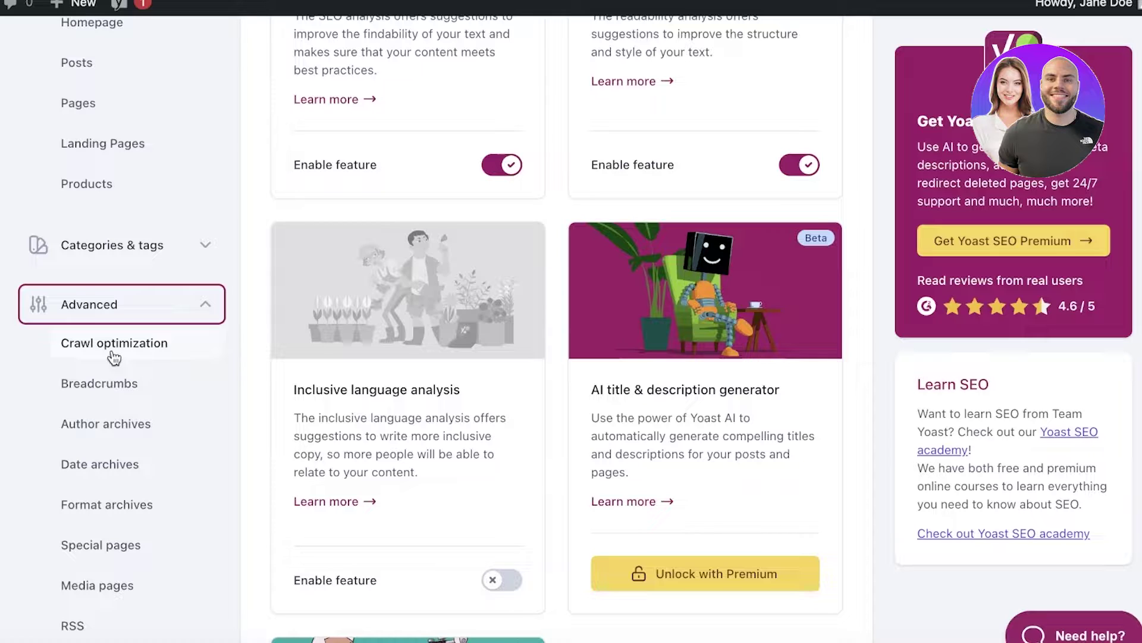
scroll(238, 257, "up", 4)
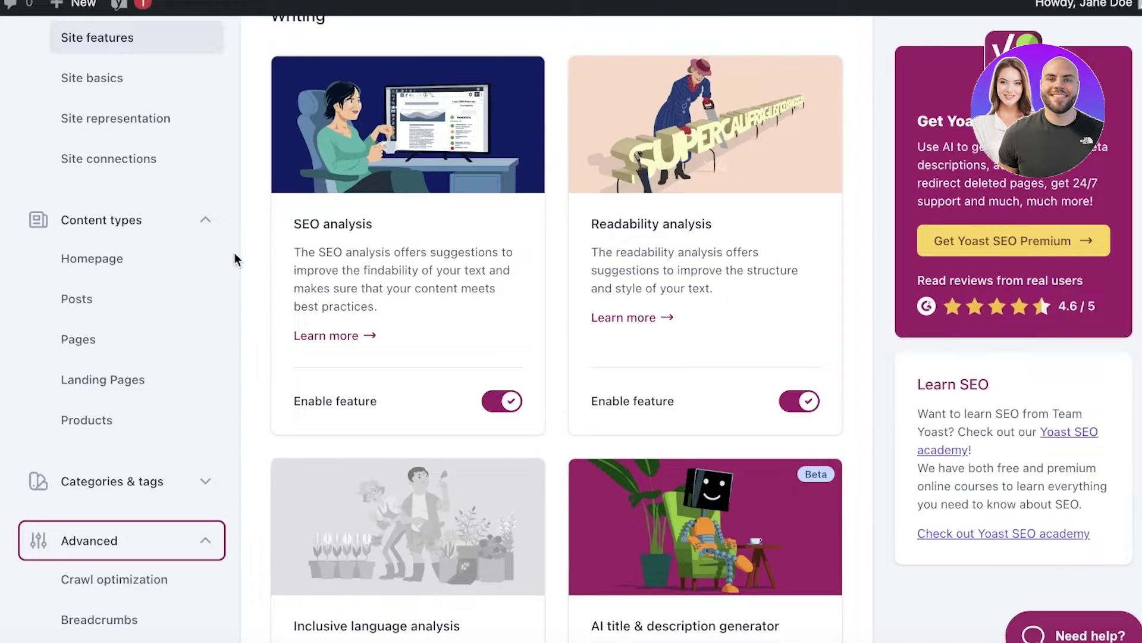
scroll(234, 260, "down", 1)
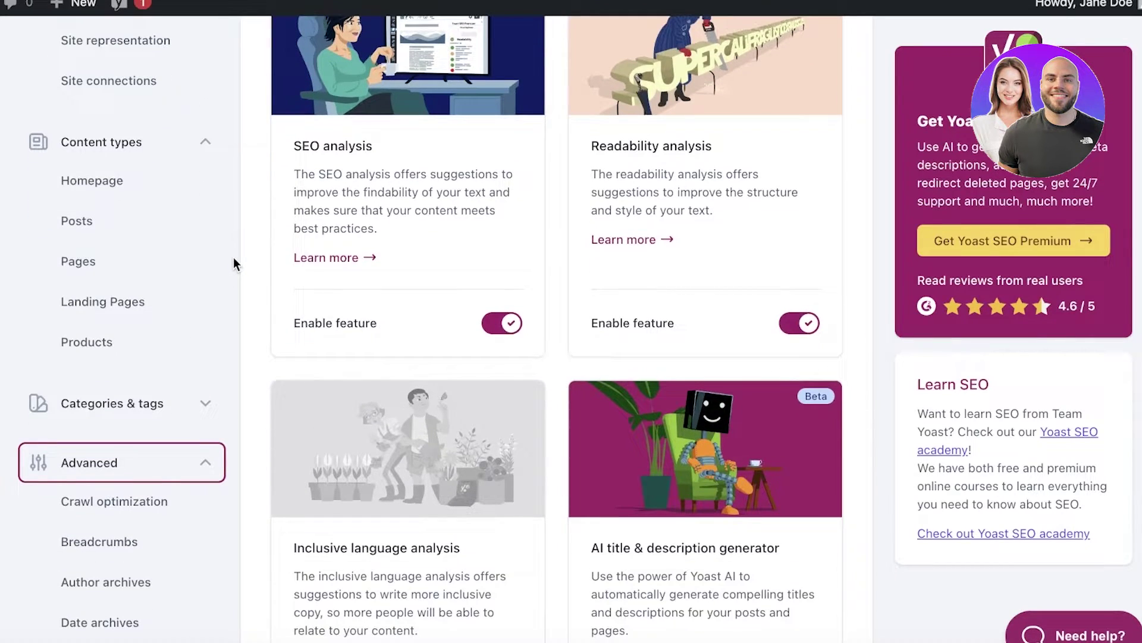
scroll(233, 265, "down", 1)
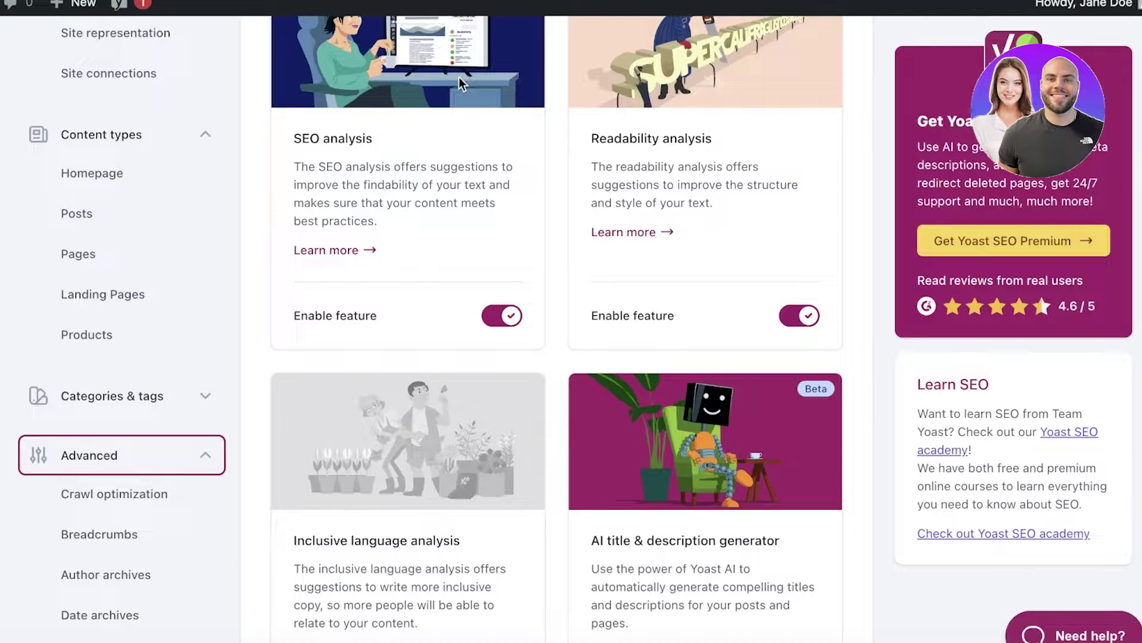
Step: Enable removal of shortlinks, REST API links and RSD / WLW links in the crawl optimization settings
scroll(277, 272, "down", 1)
left_click(113, 462)
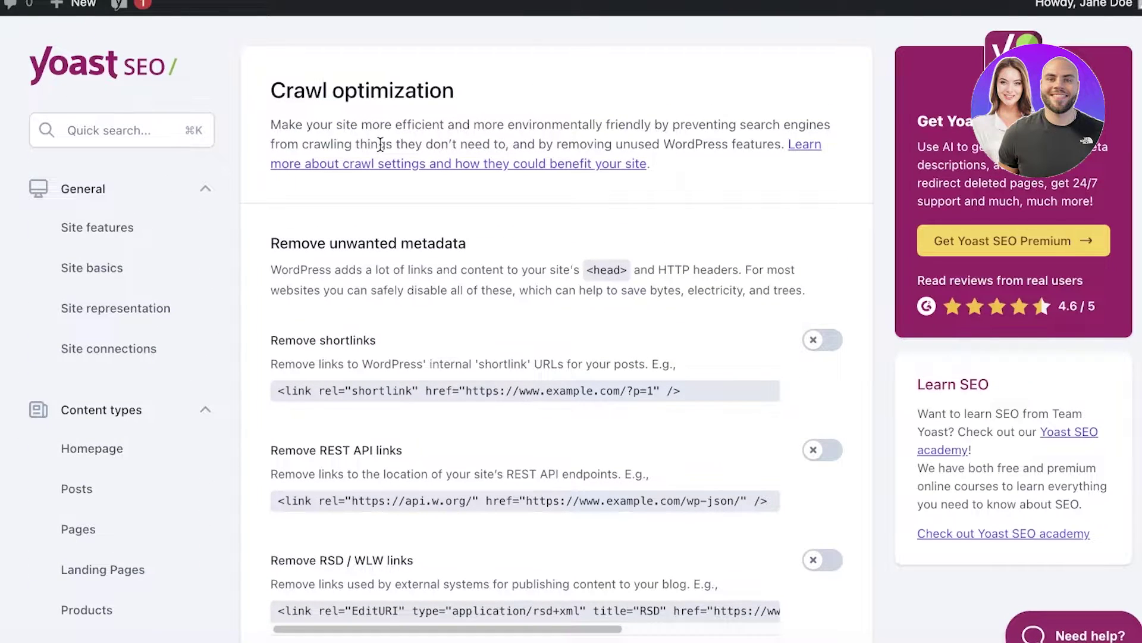
scroll(559, 161, "down", 5)
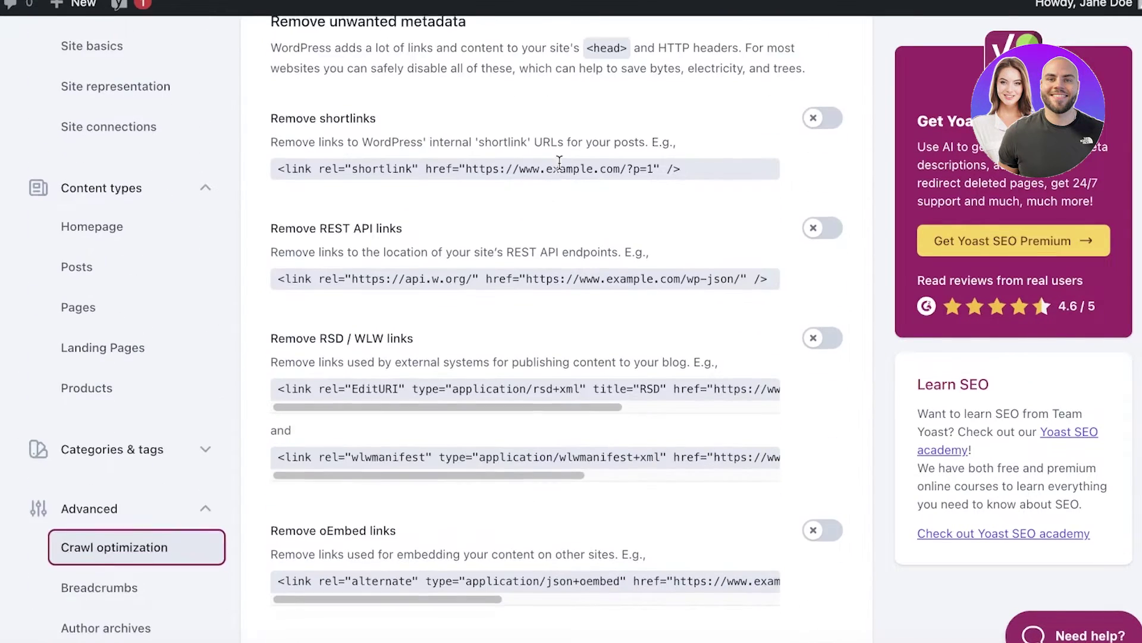
scroll(559, 160, "up", 1)
left_click(821, 164)
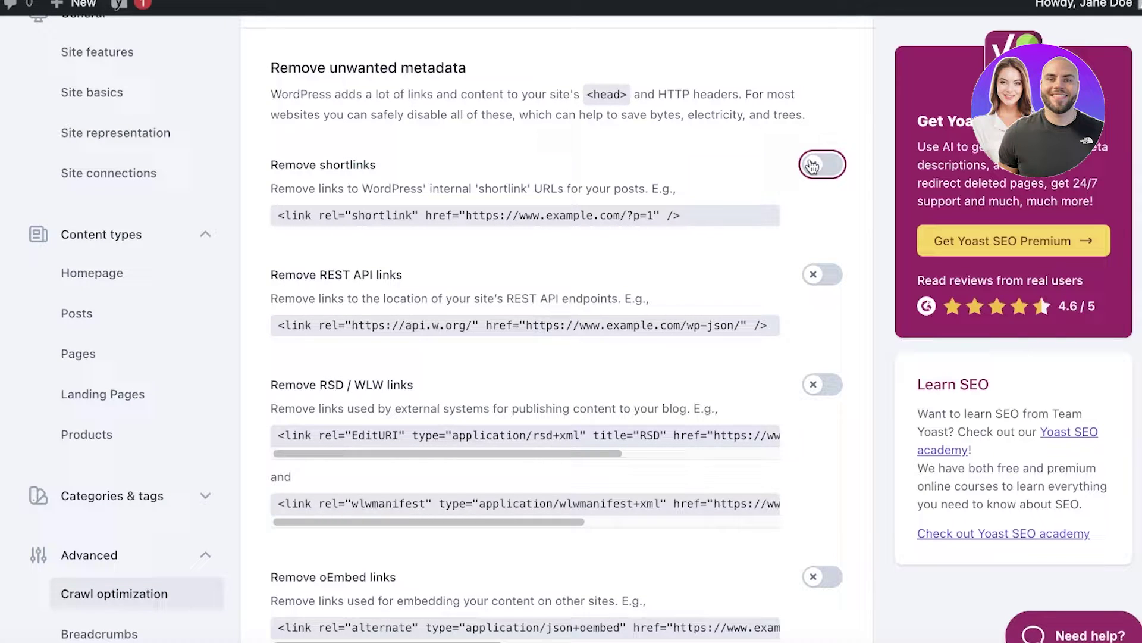
left_click(823, 274)
left_click(823, 384)
Step: Look over the remaining unwanted metadata options without enabling them, and save the crawl optimization changes
scroll(614, 331, "down", 1)
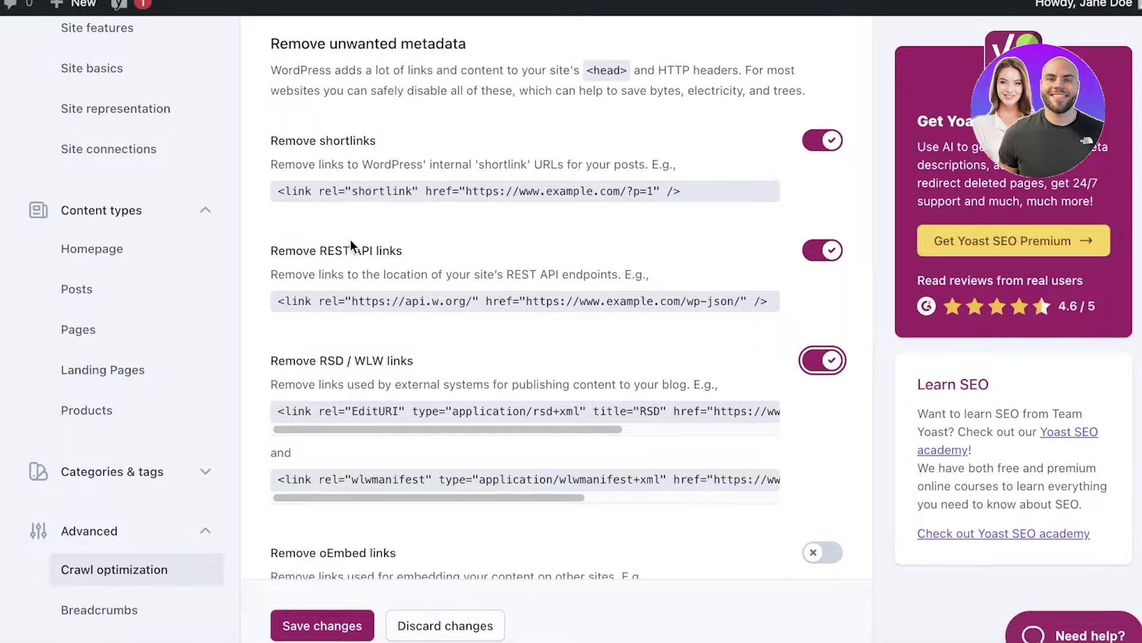
scroll(654, 267, "down", 4)
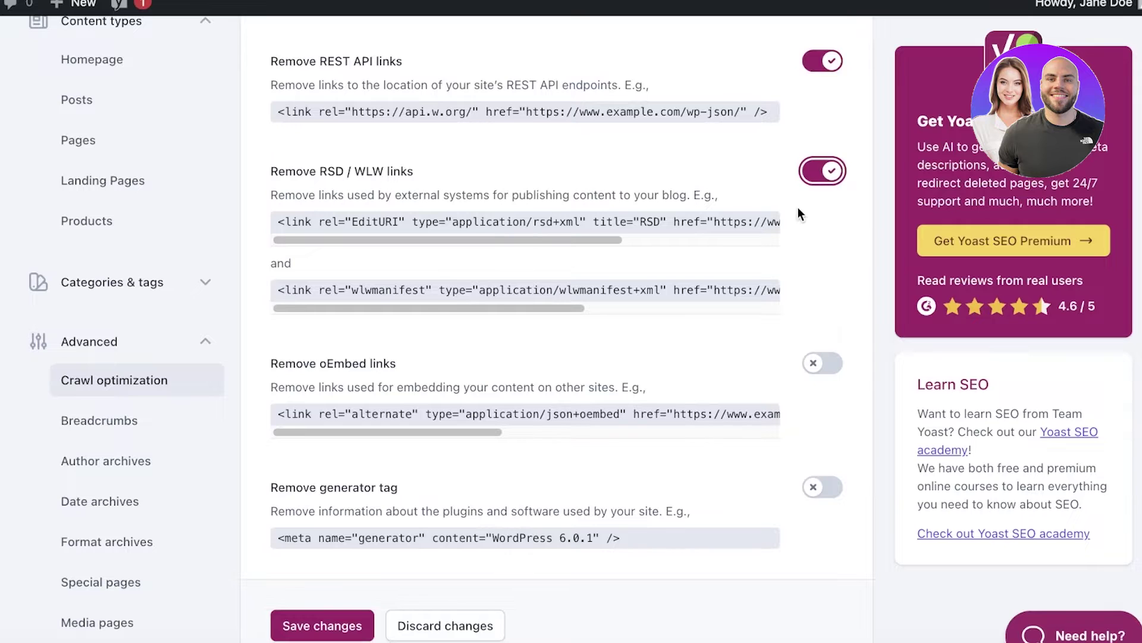
scroll(815, 375, "down", 5)
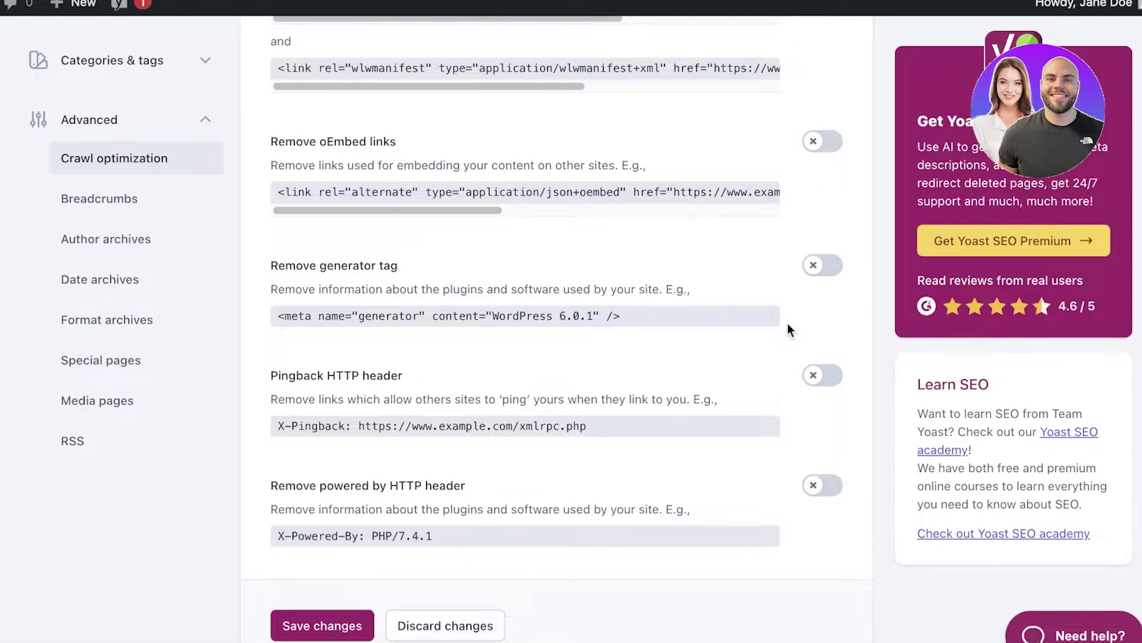
scroll(788, 323, "up", 10)
left_click(322, 631)
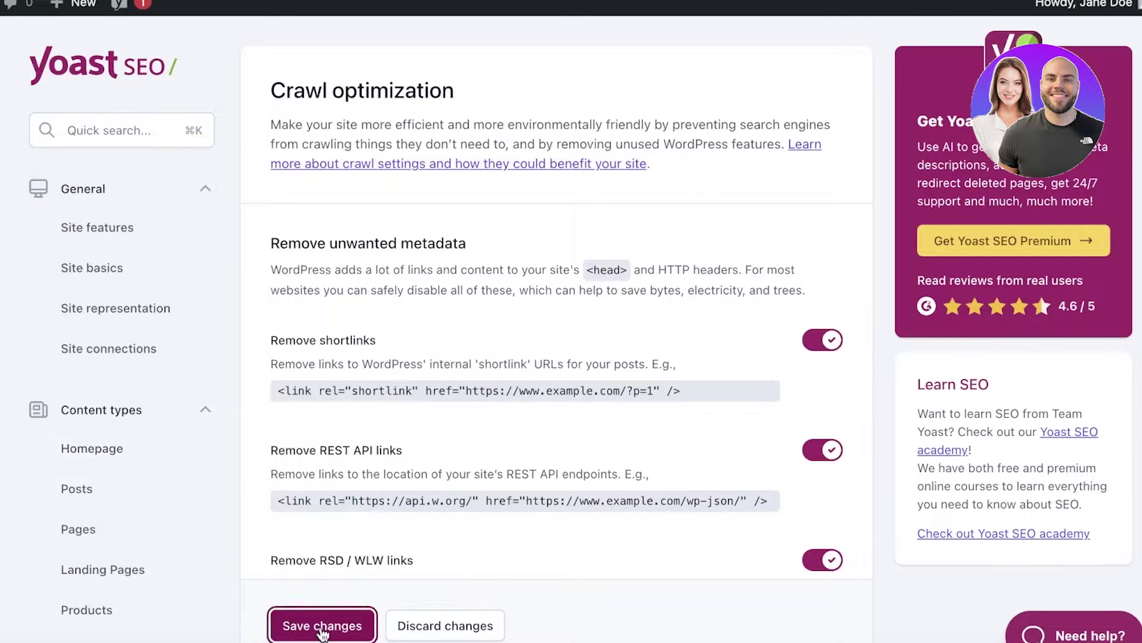
Step: Return to the site features and look through the available writing features
scroll(190, 421, "down", 5)
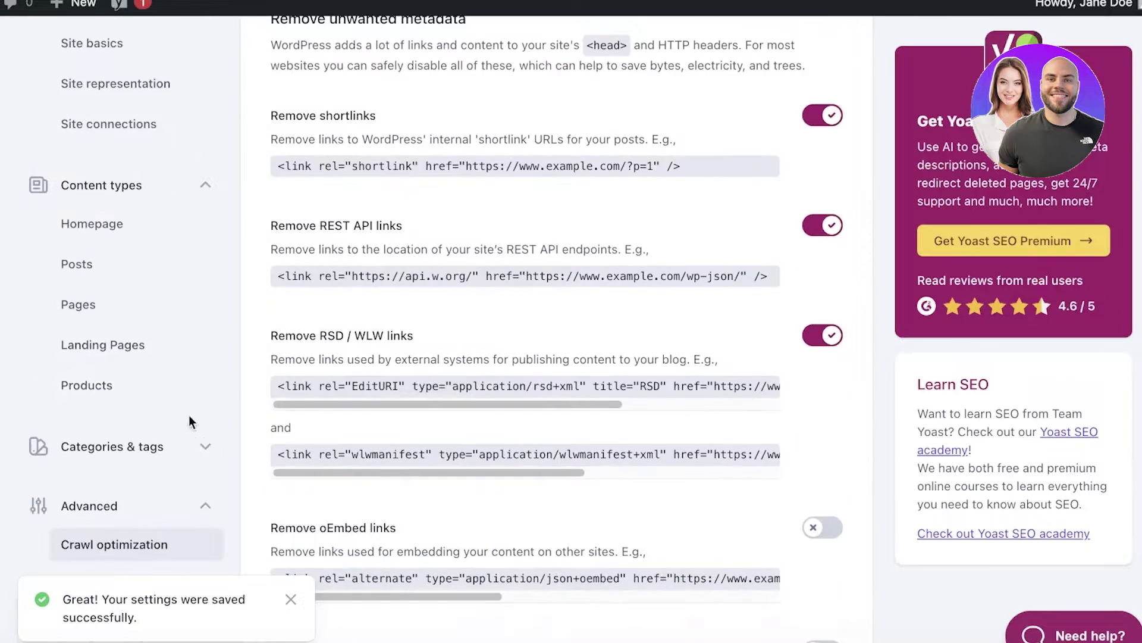
scroll(189, 421, "up", 5)
left_click(83, 229)
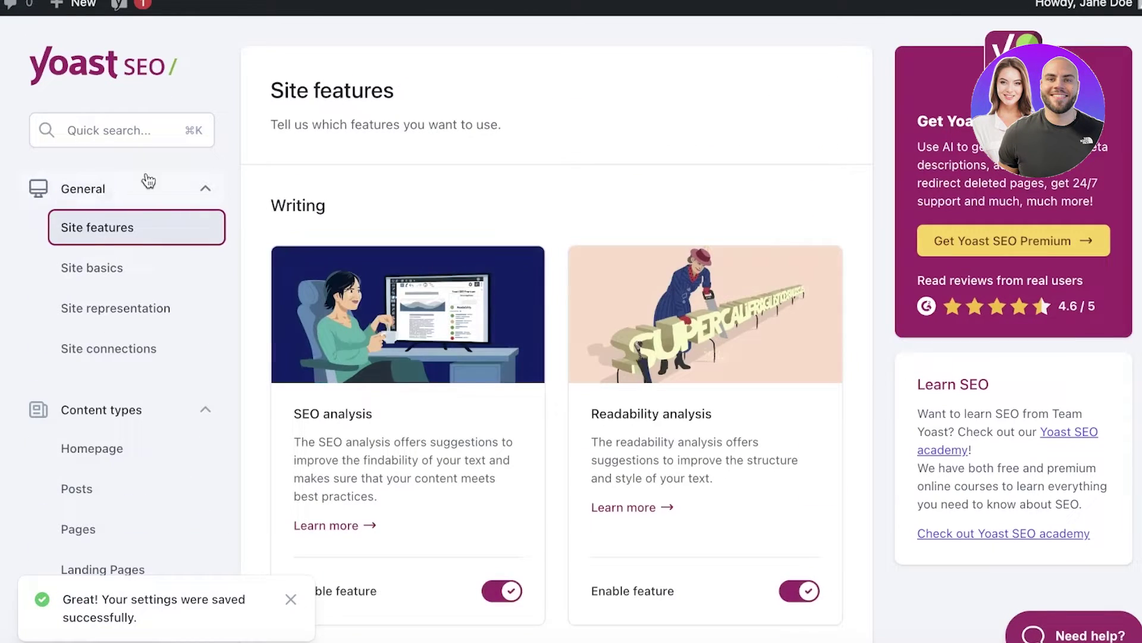
left_click(340, 410)
scroll(366, 408, "down", 1)
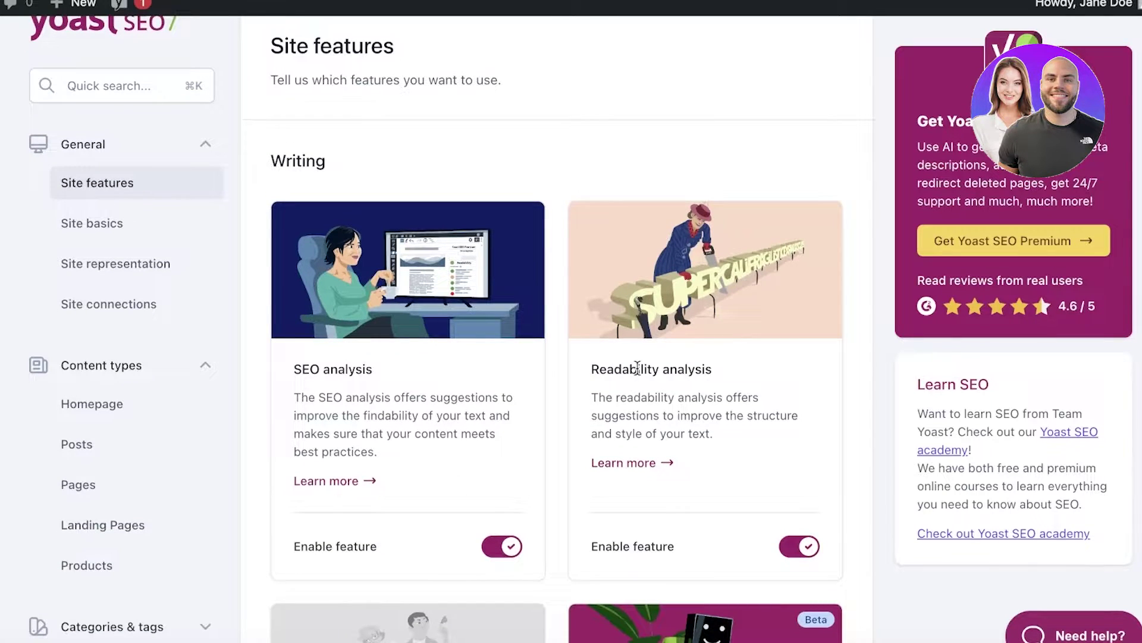
scroll(641, 373, "down", 1)
scroll(650, 345, "down", 10)
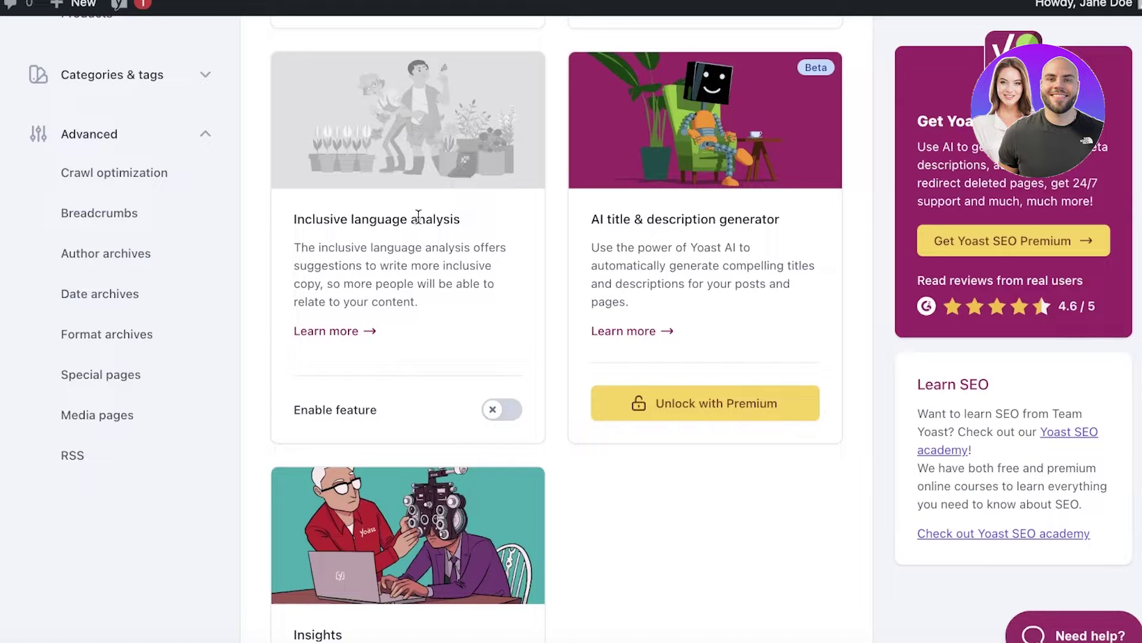
Step: Try enabling the Inclusive language analysis feature, and switch it back off
left_click(499, 410)
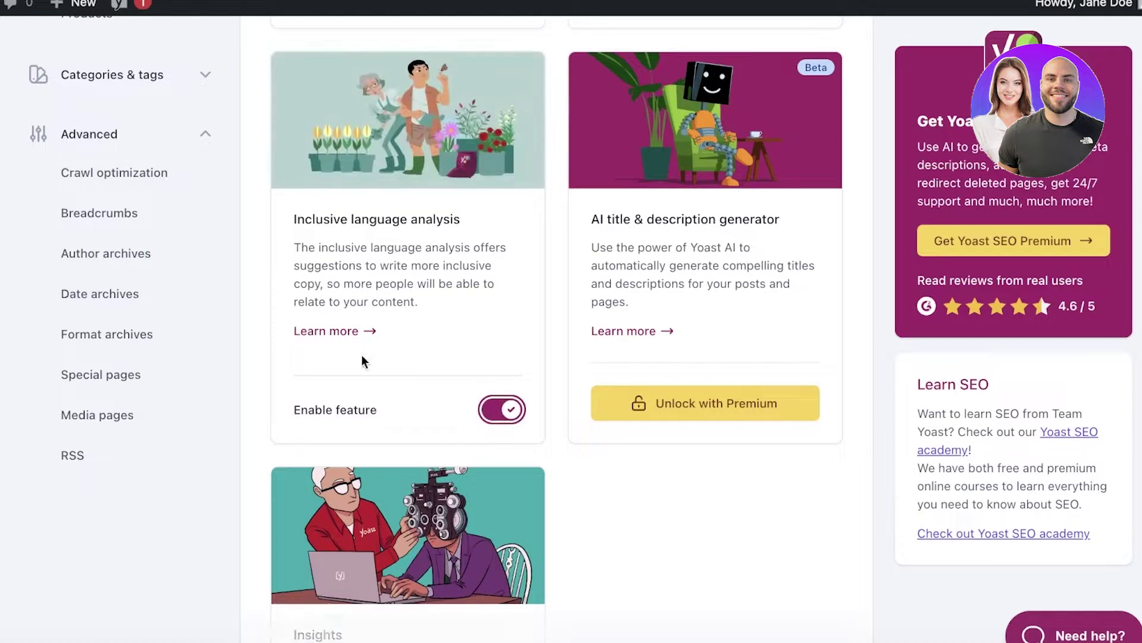
left_click(504, 417)
Step: Look through the Insights feature and the Site structure features, including cornerstone content, text link counter and link suggestions
scroll(423, 247, "down", 8)
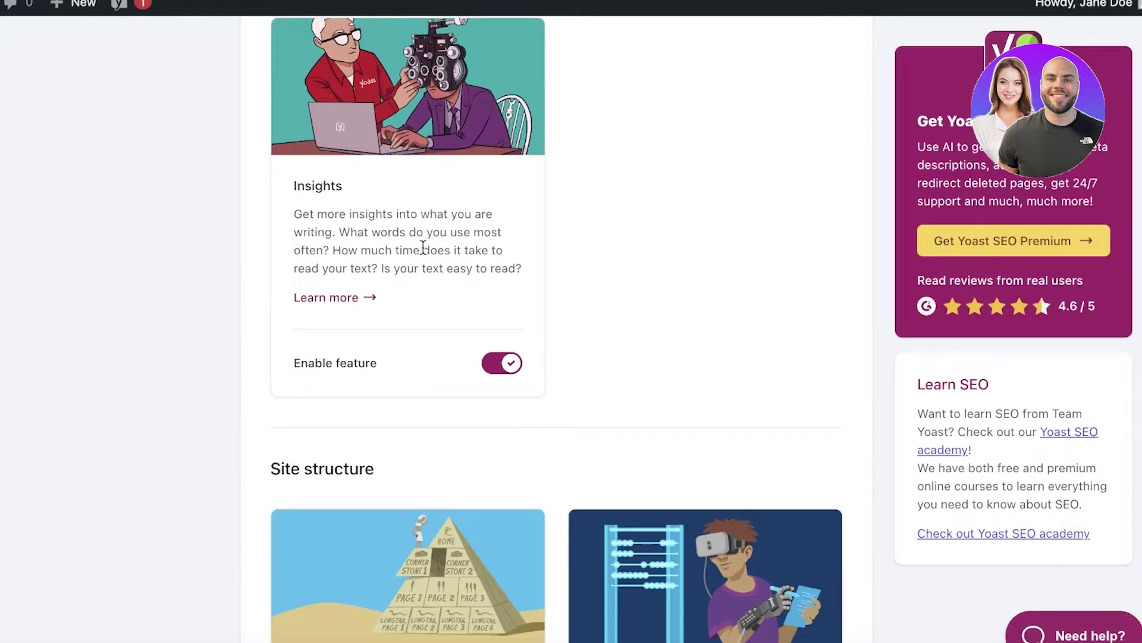
scroll(423, 247, "down", 4)
scroll(423, 247, "up", 4)
scroll(366, 294, "down", 15)
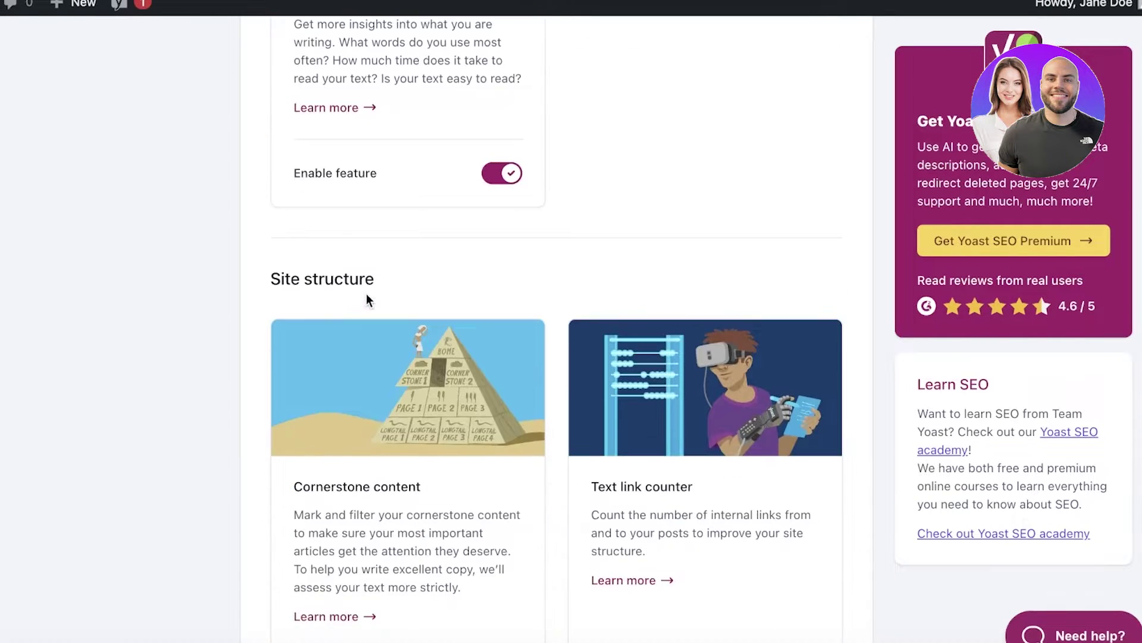
scroll(366, 294, "up", 4)
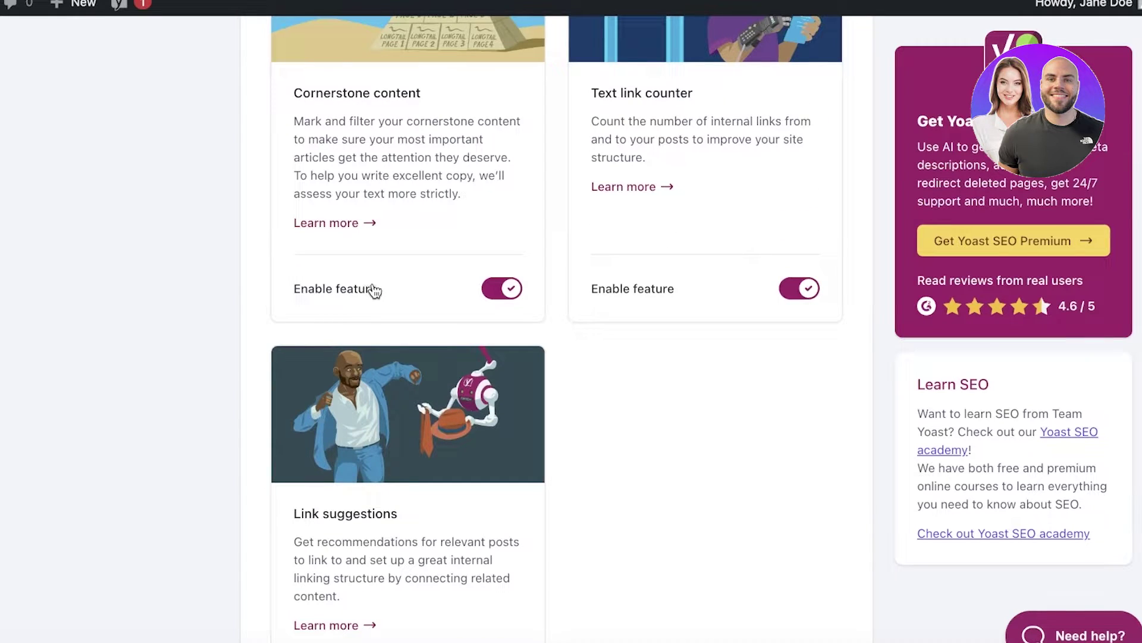
Step: Look through the remaining site features, covering Social sharing, Tools and APIs
scroll(372, 294, "down", 6)
scroll(375, 287, "down", 20)
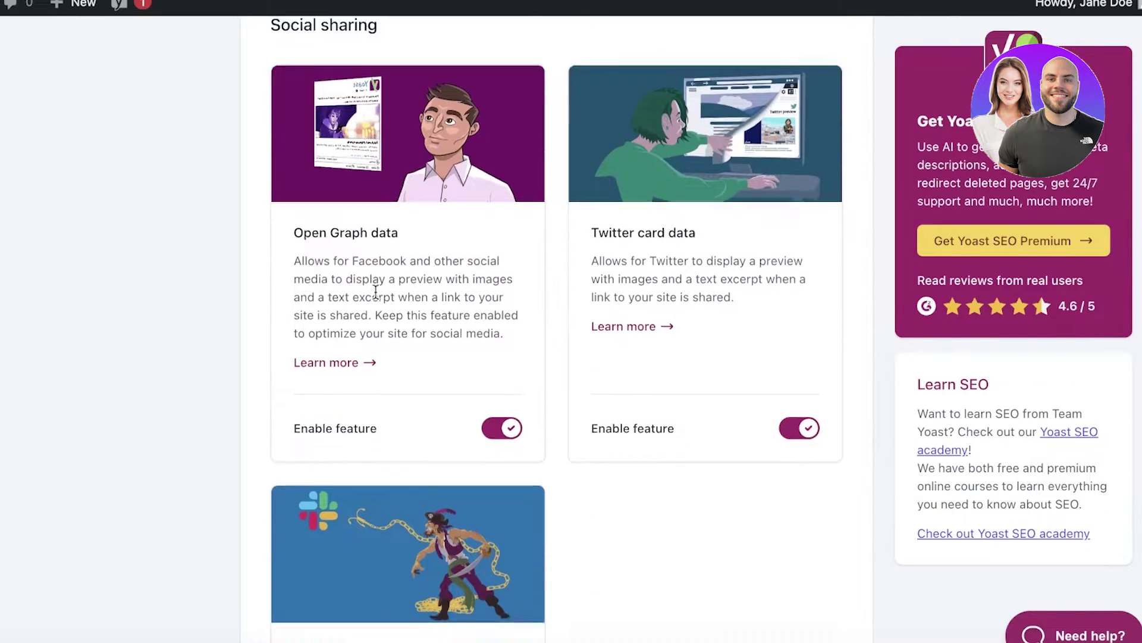
scroll(280, 292, "down", 5)
scroll(288, 285, "up", 7)
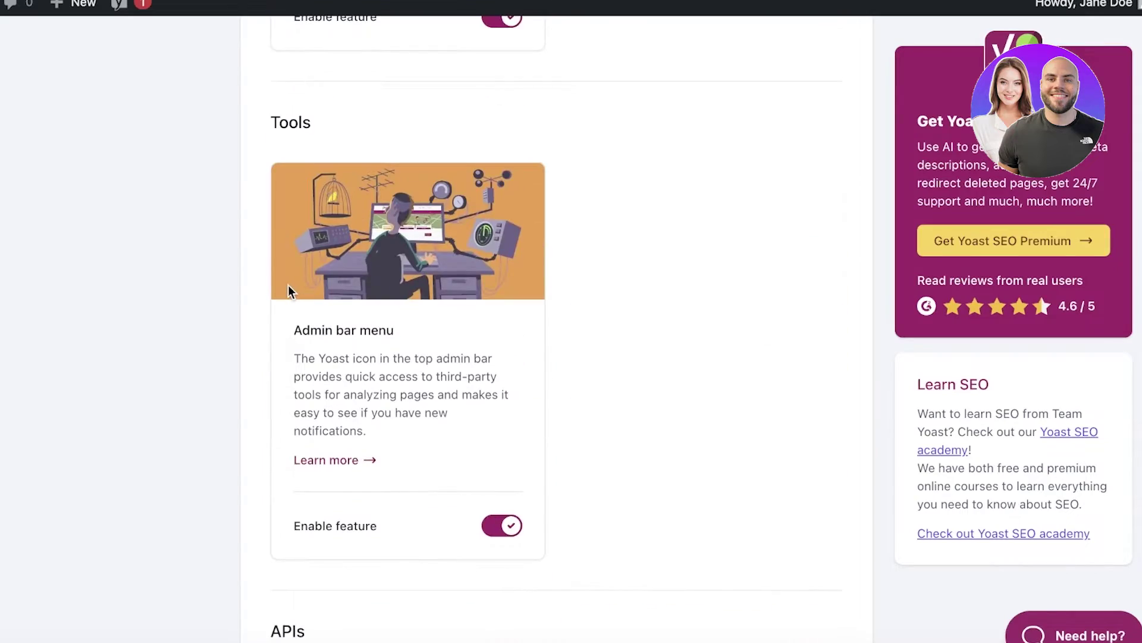
scroll(288, 286, "down", 14)
scroll(288, 285, "up", 10)
scroll(286, 276, "down", 10)
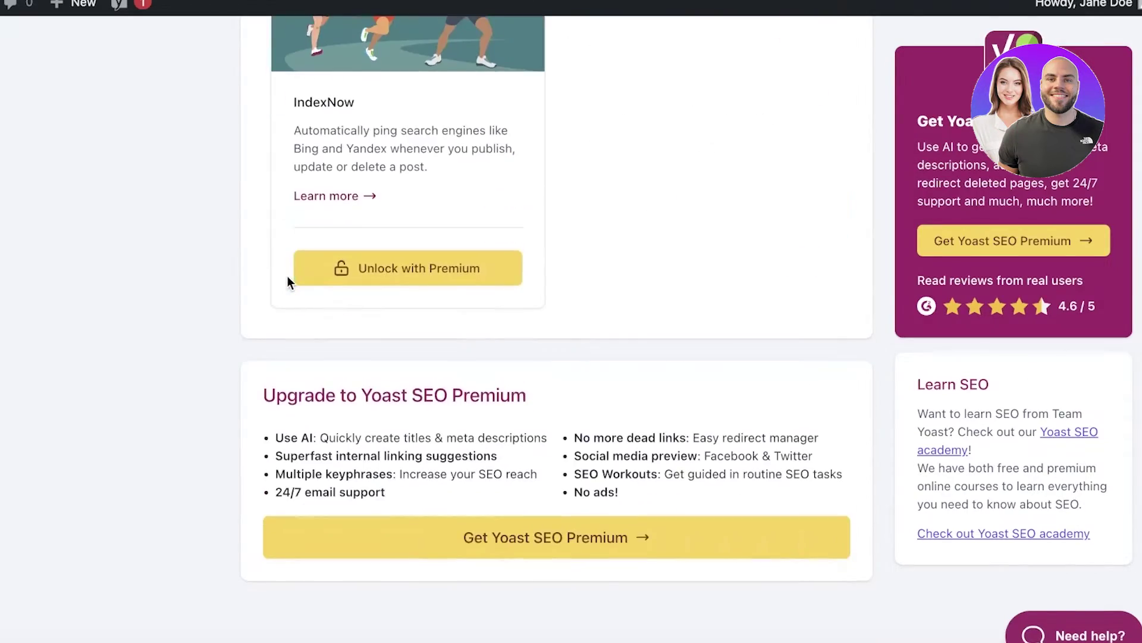
scroll(287, 277, "up", 20)
scroll(294, 275, "up", 10)
scroll(186, 230, "down", 3)
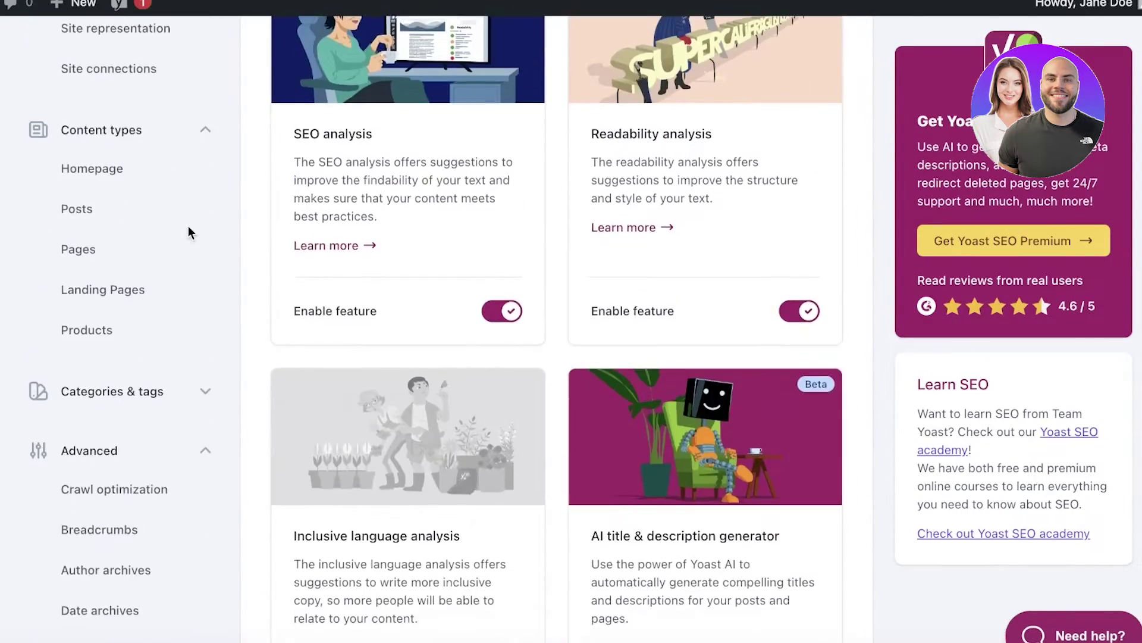
Step: Open the Site basics settings and look over the site info, site image and site preferences
scroll(137, 224, "up", 3)
left_click(123, 203)
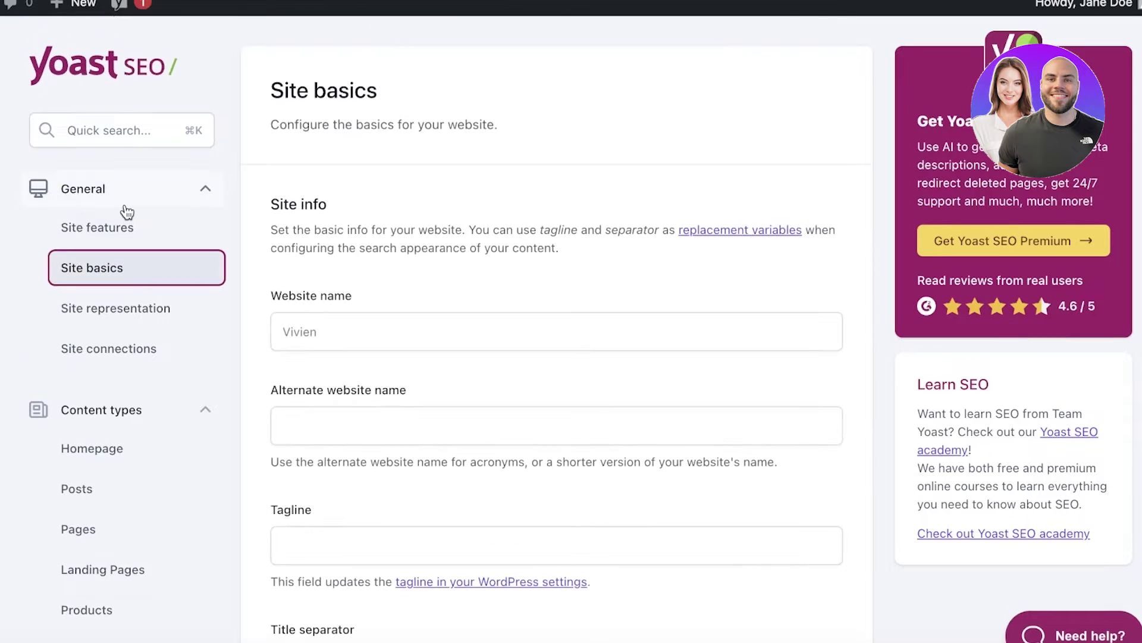
scroll(565, 339, "down", 20)
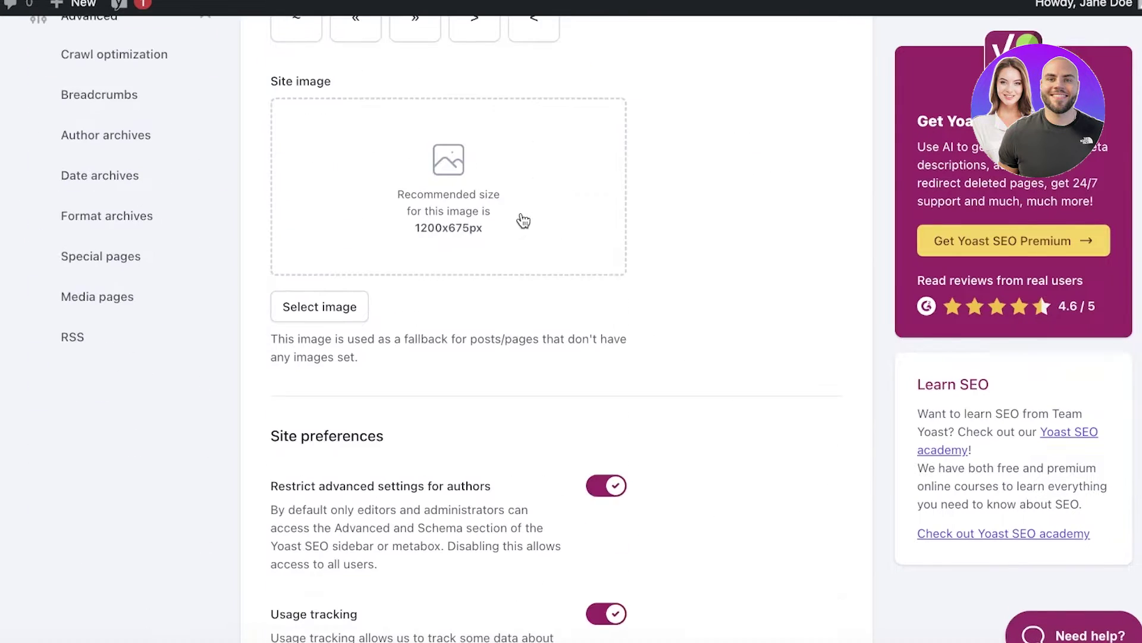
scroll(745, 228, "down", 2)
scroll(711, 321, "up", 20)
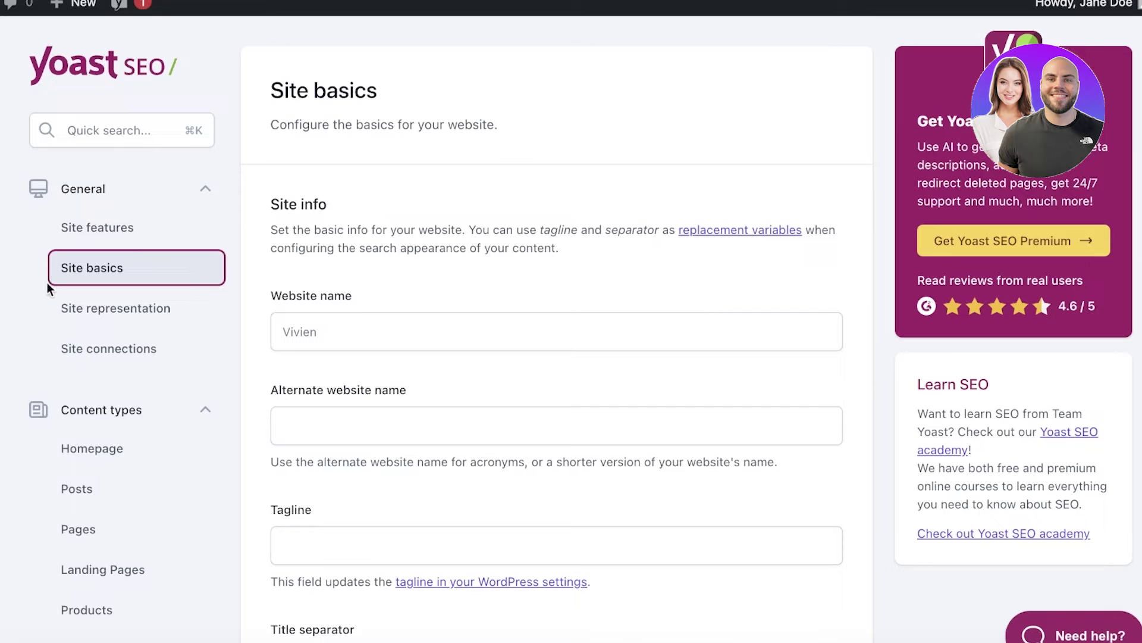
Step: View the Site representation and Site connections settings, and collapse the General section
left_click(67, 311)
left_click(84, 348)
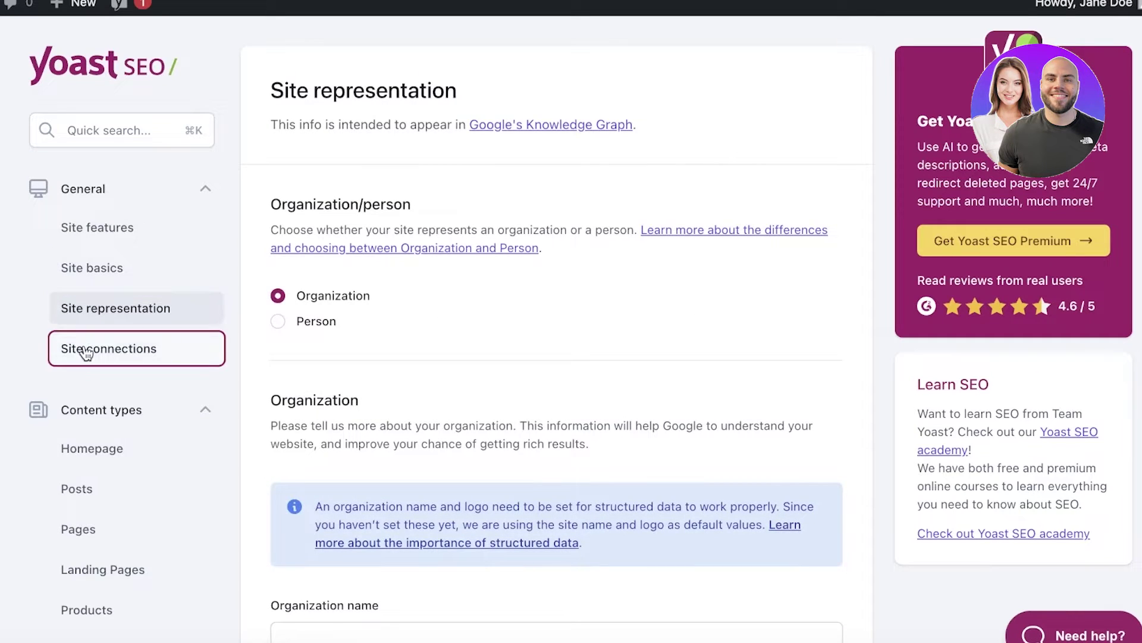
left_click(150, 205)
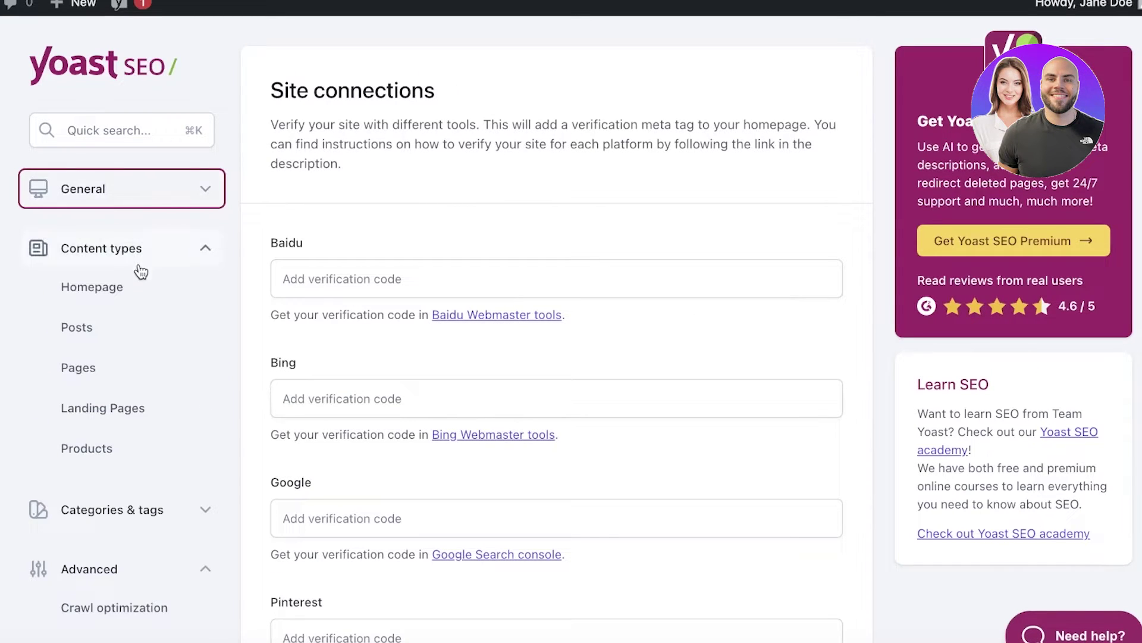
Step: Open the Homepage content type settings, try inserting a variable into the SEO title, and discard it
left_click(139, 289)
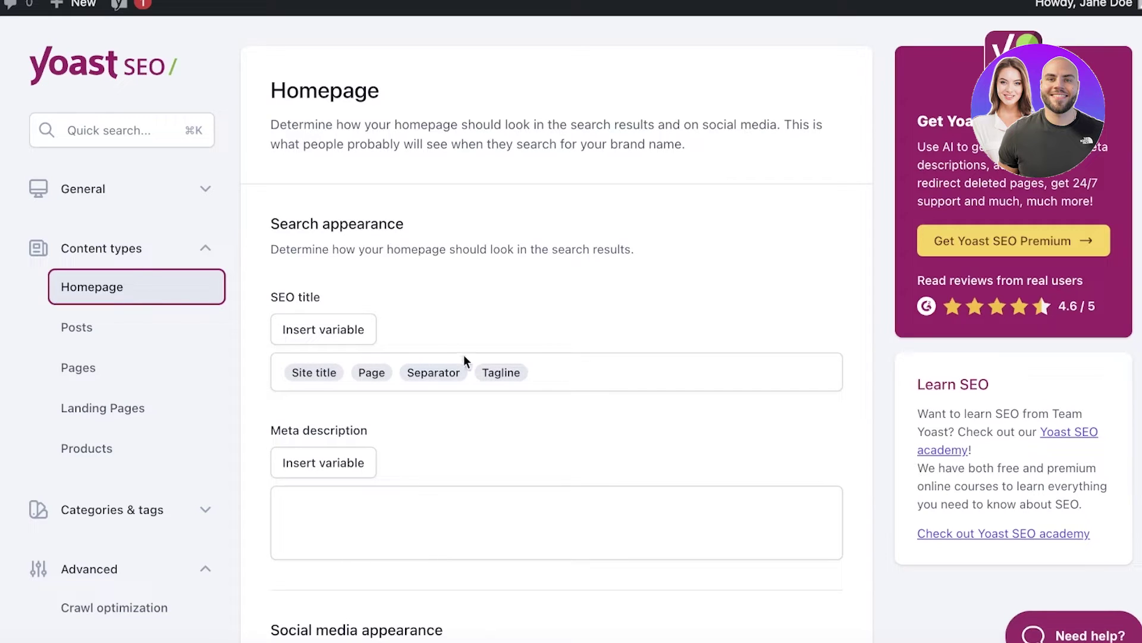
left_click(321, 338)
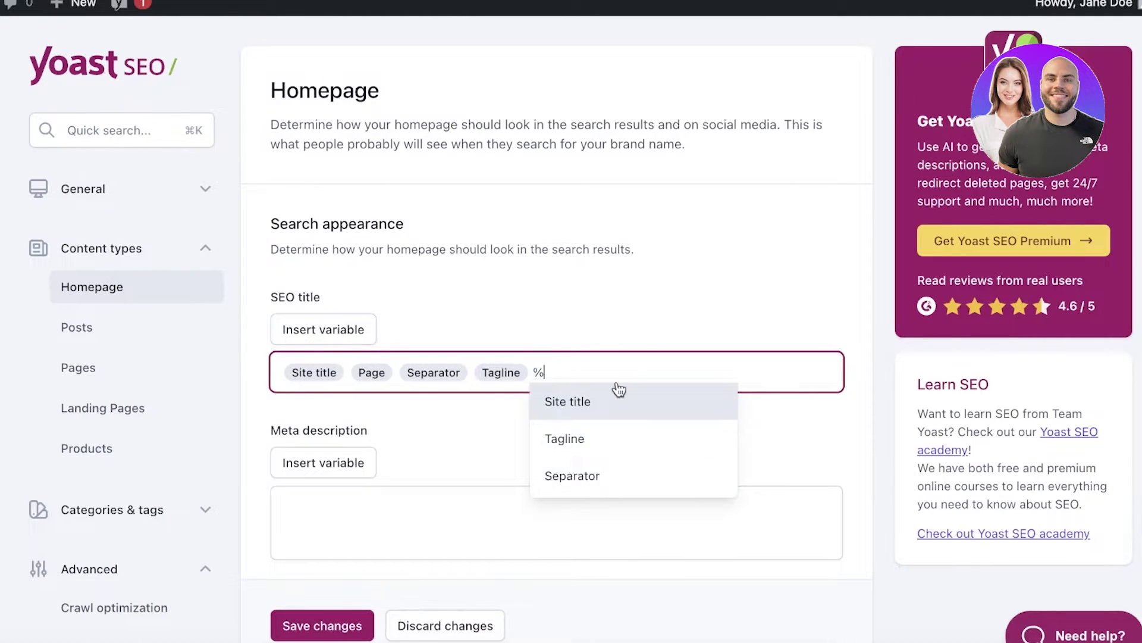
key("BackSpace")
left_click(623, 348)
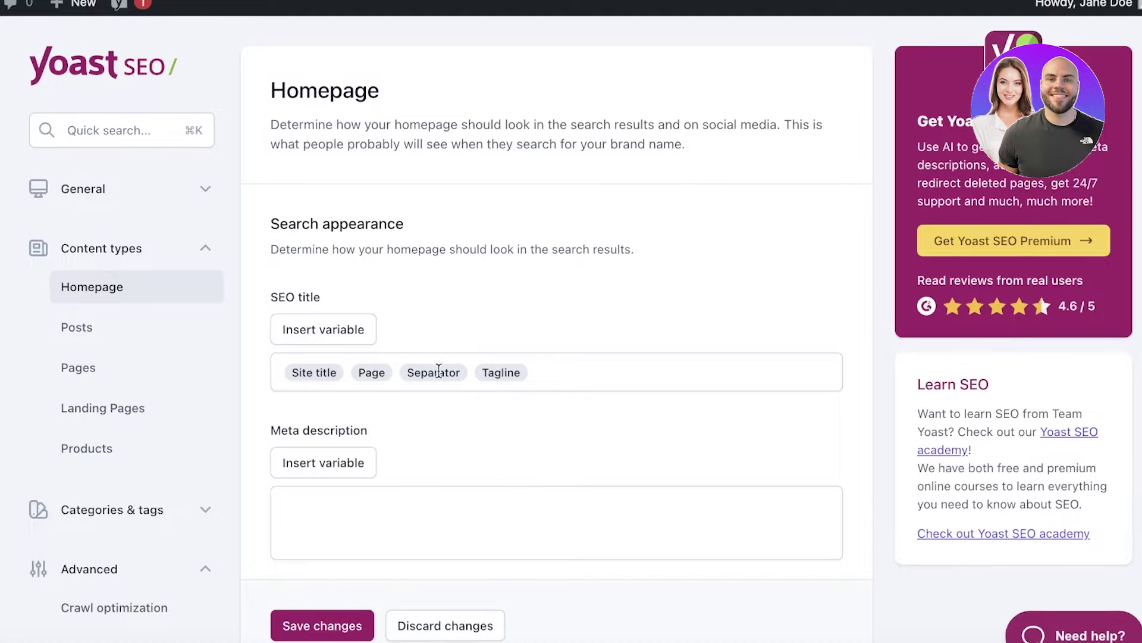
Step: Look over the homepage's meta description and its social image, title and description settings
scroll(551, 364, "down", 3)
scroll(551, 368, "down", 3)
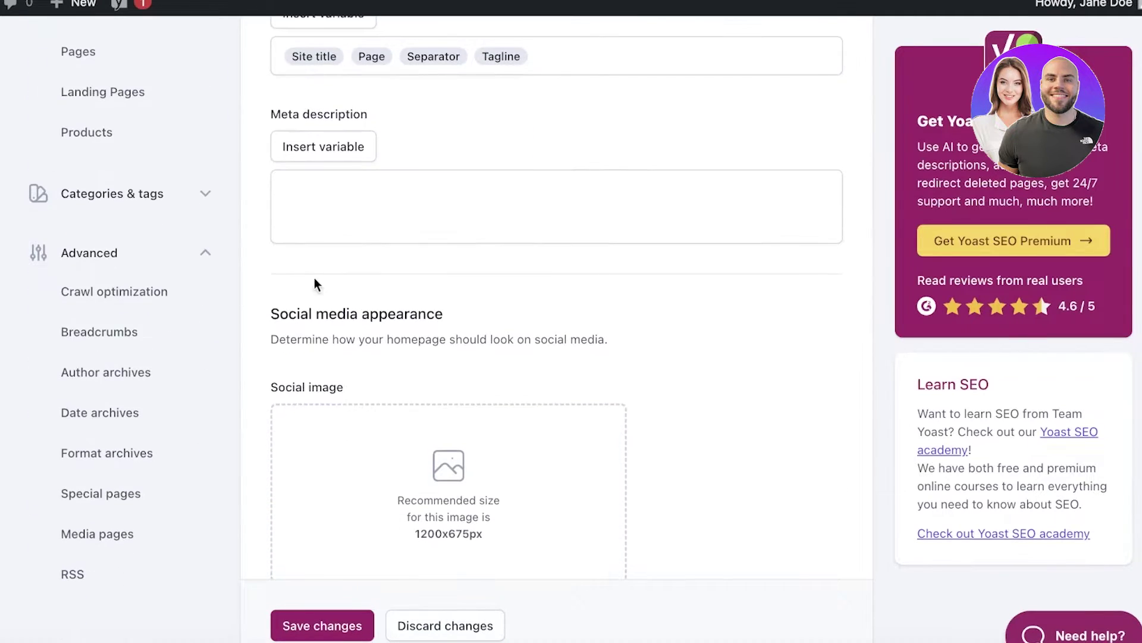
left_click(510, 209)
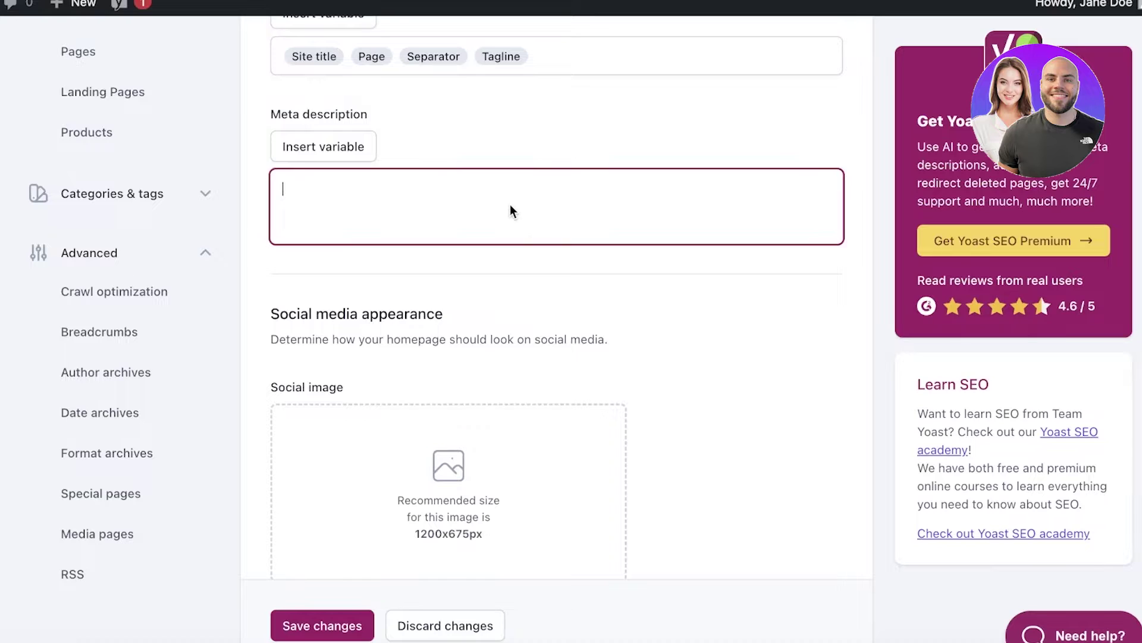
scroll(516, 210, "down", 10)
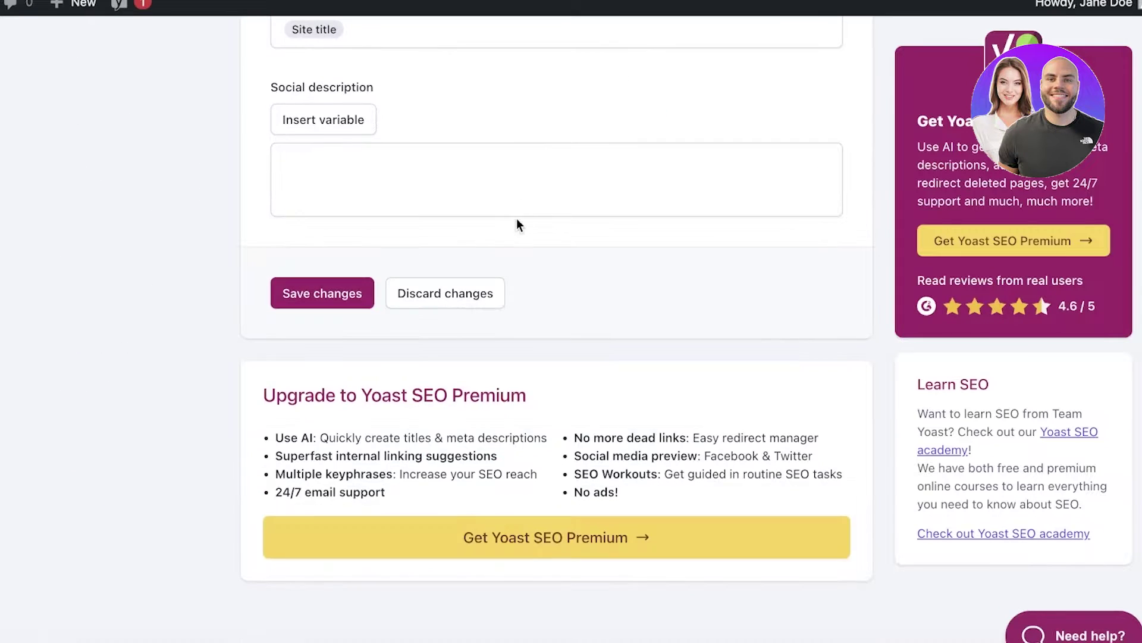
scroll(491, 237, "up", 4)
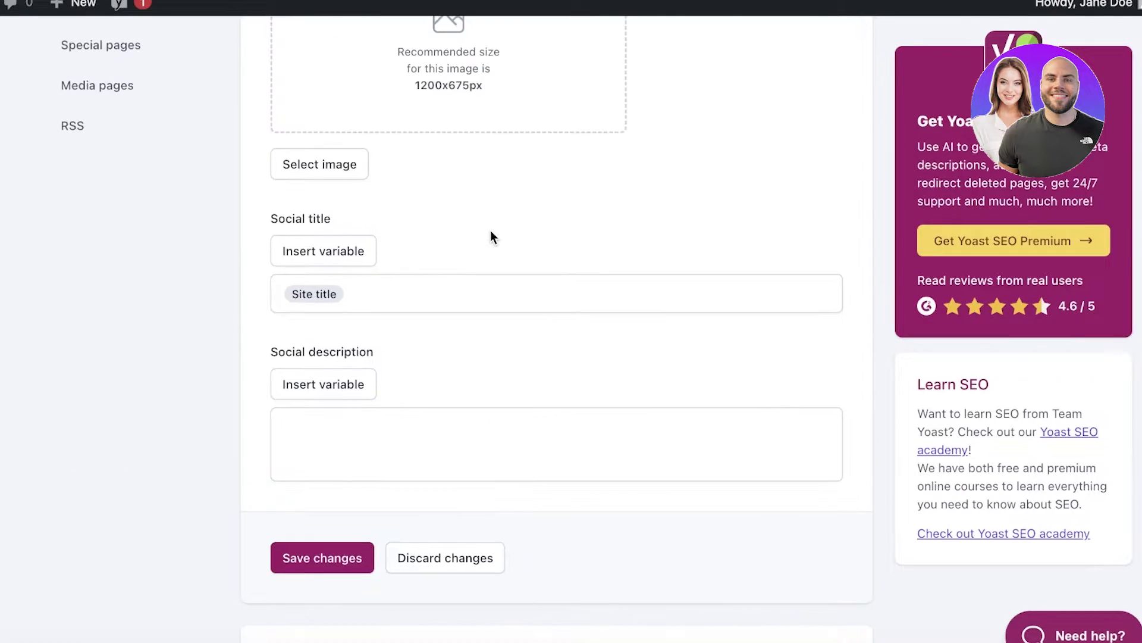
scroll(491, 232, "up", 8)
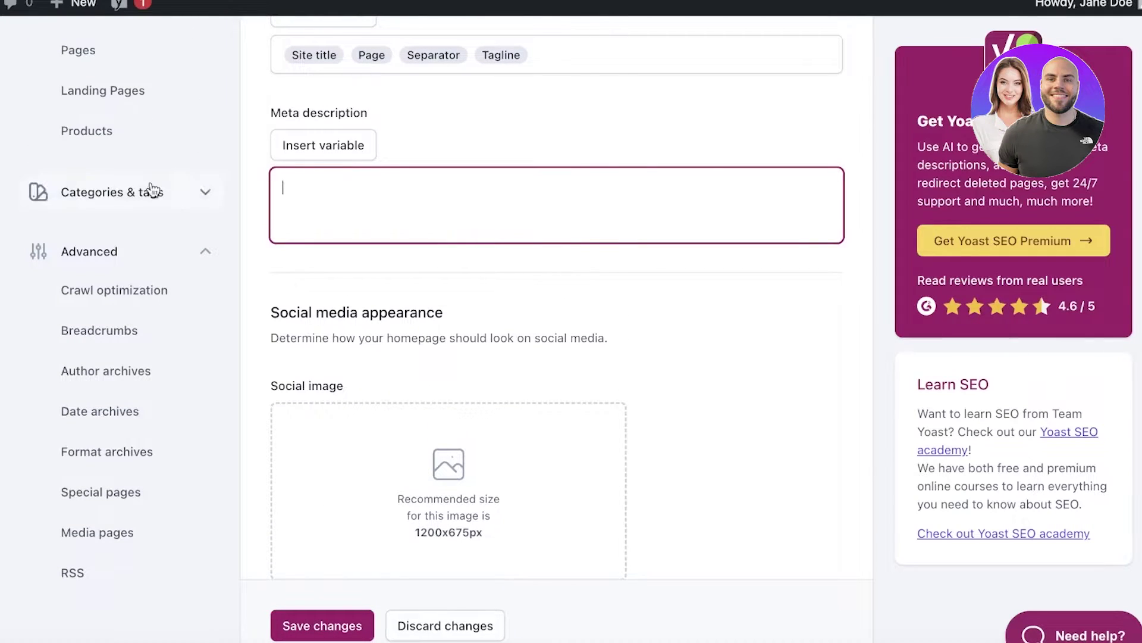
Step: Add %CLOTHING at the end of the SEO title for the Pages content type and save the changes
scroll(116, 238, "up", 4)
left_click(88, 295)
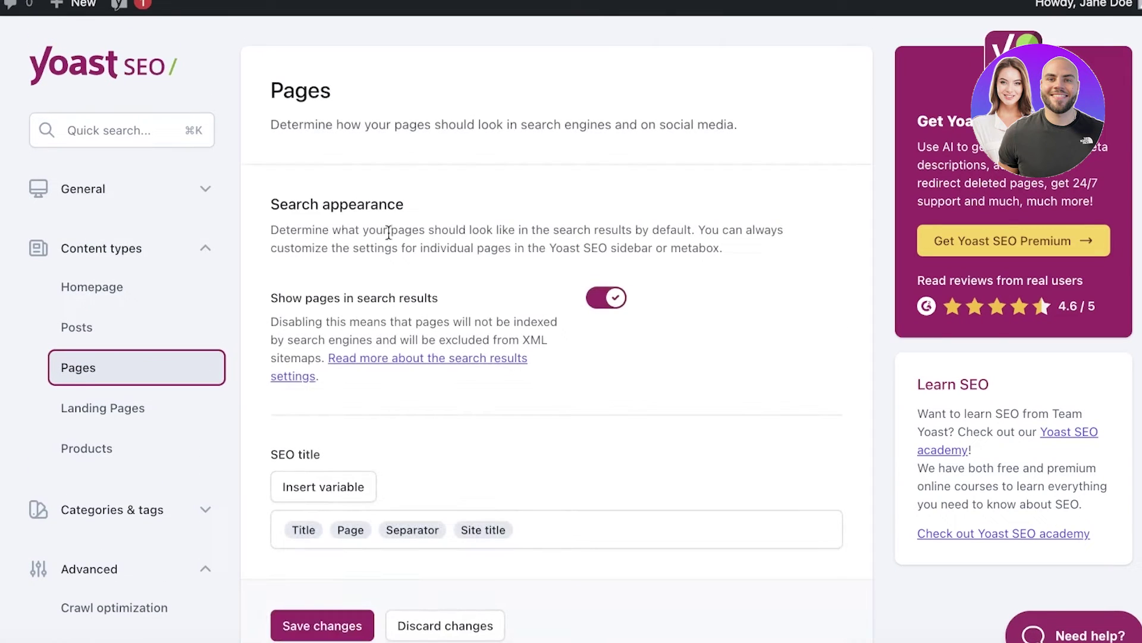
scroll(409, 226, "down", 1)
scroll(376, 109, "down", 6)
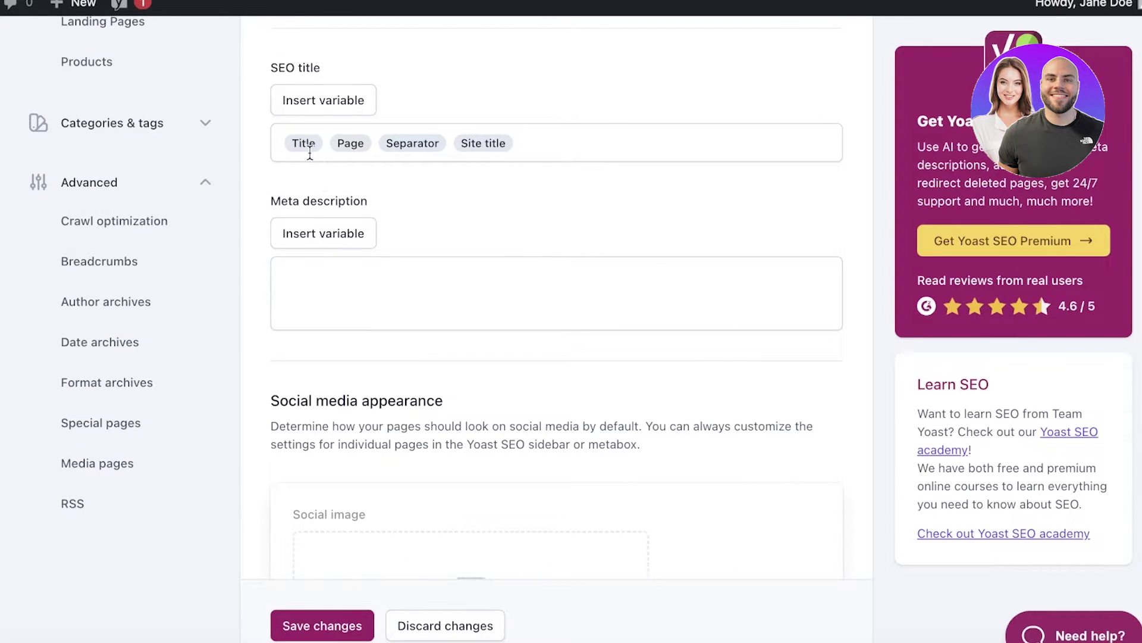
left_click(322, 99)
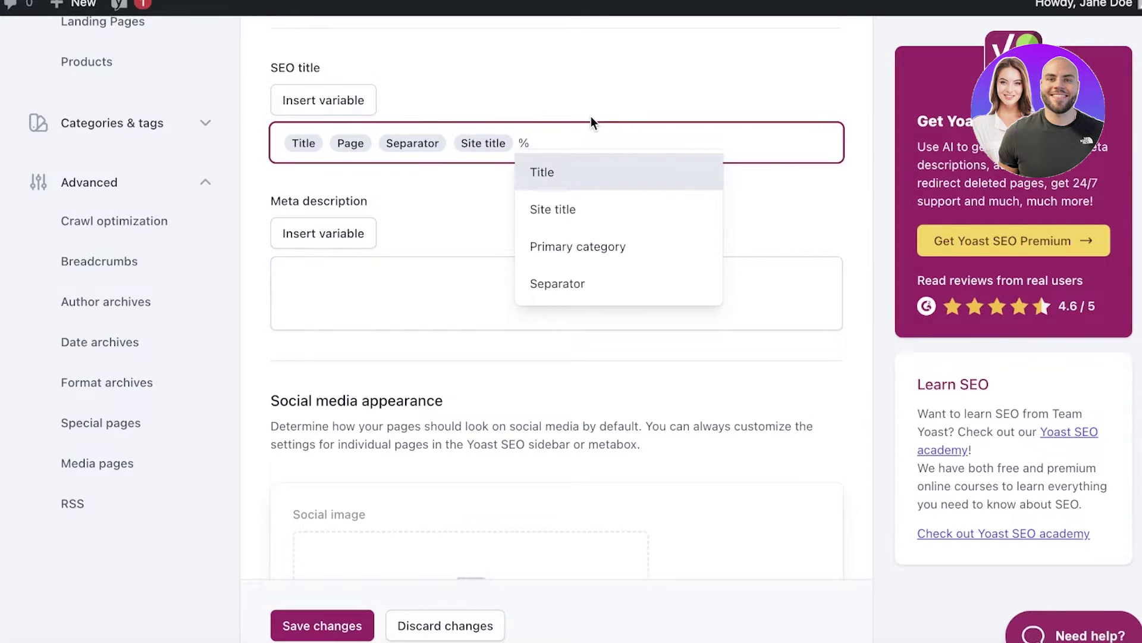
type("CLOTHIN")
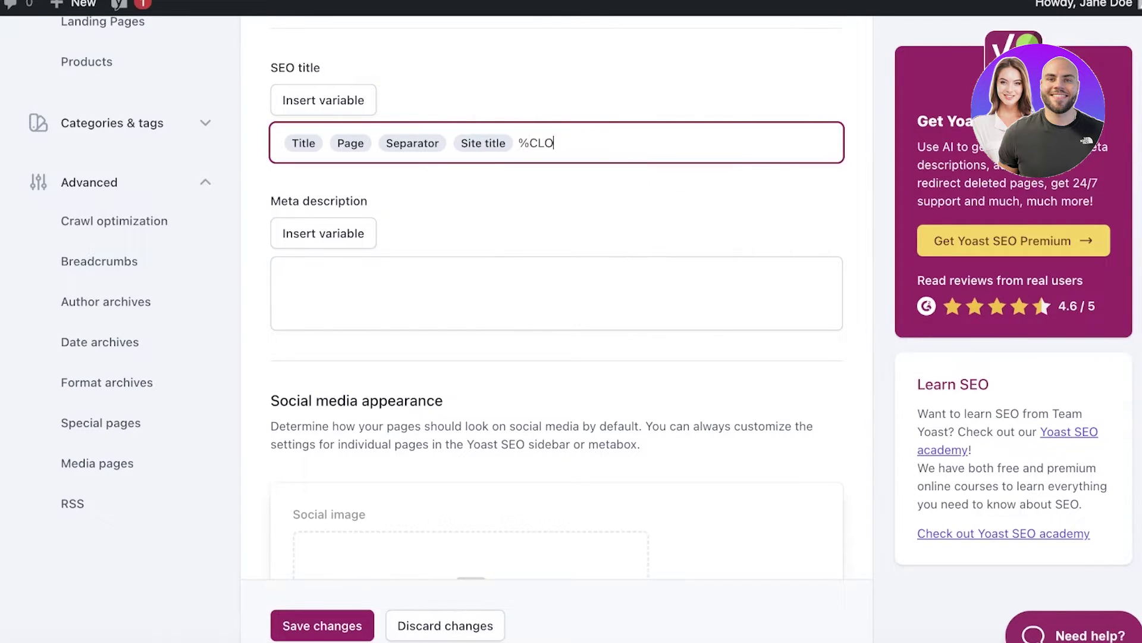
key("Tab")
key("Tab")
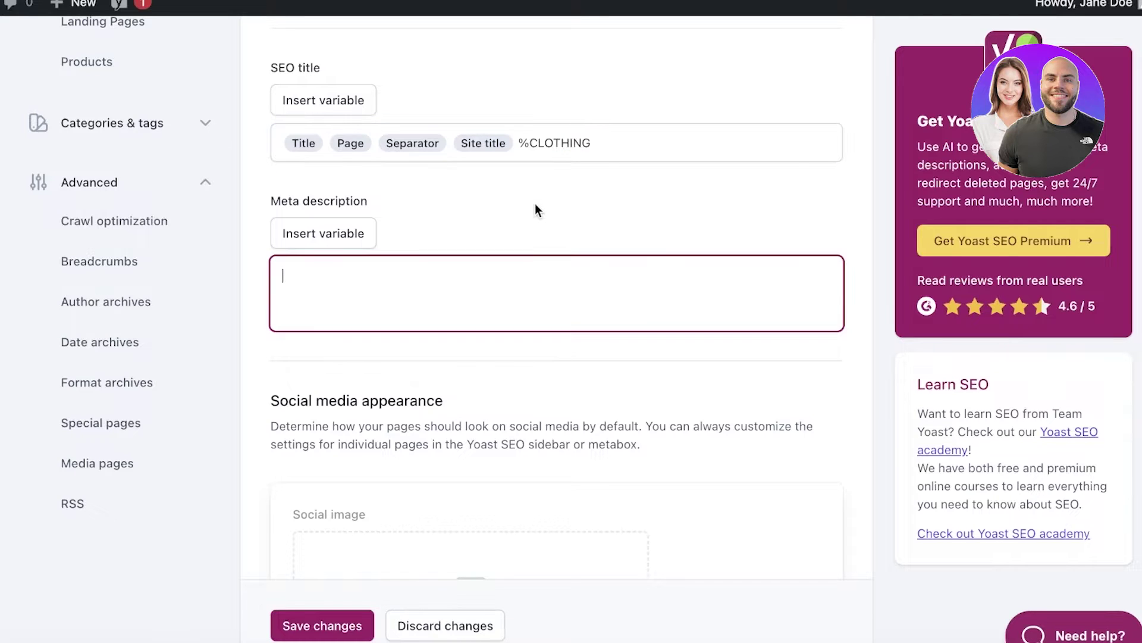
left_click(325, 631)
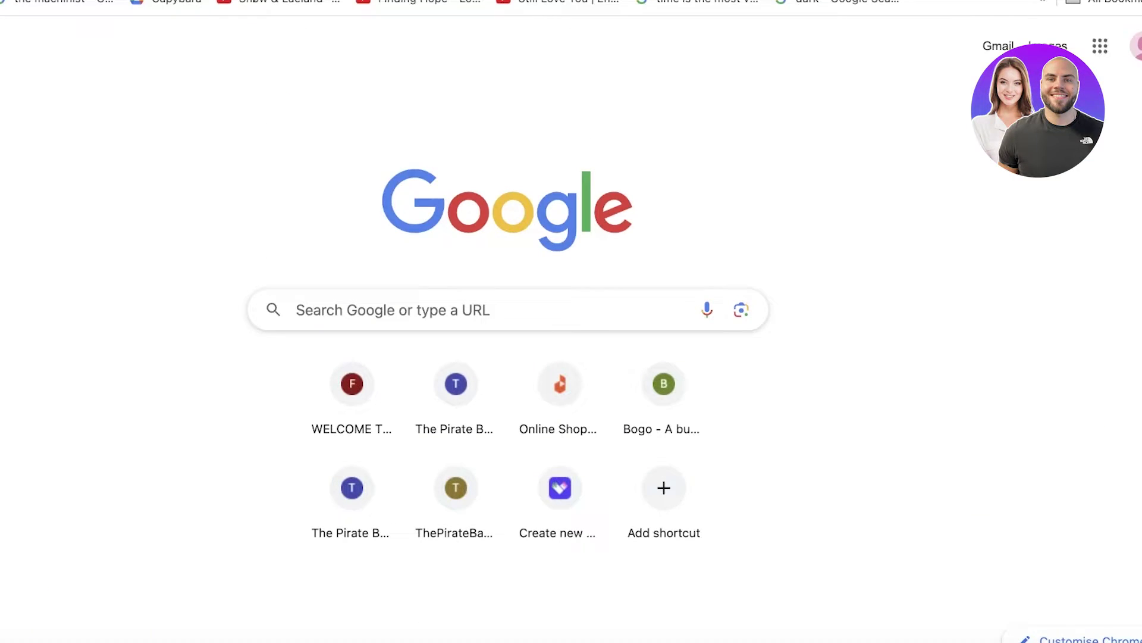
Step: Search Google for "vivien" and look through the search results
type("vivien")
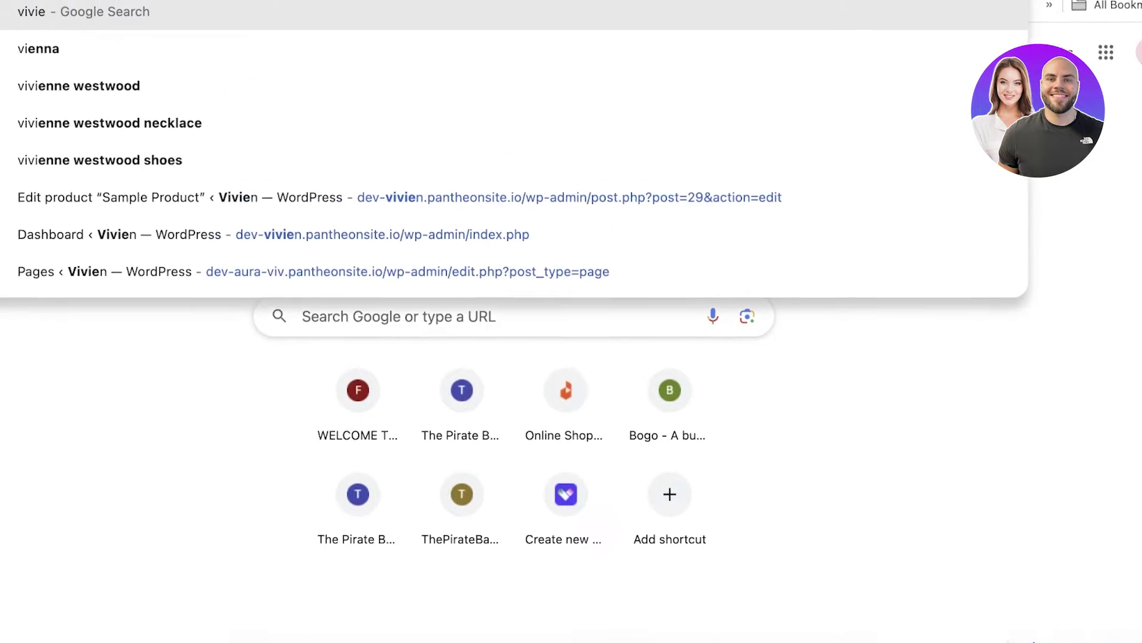
key("Return")
scroll(321, 197, "down", 10)
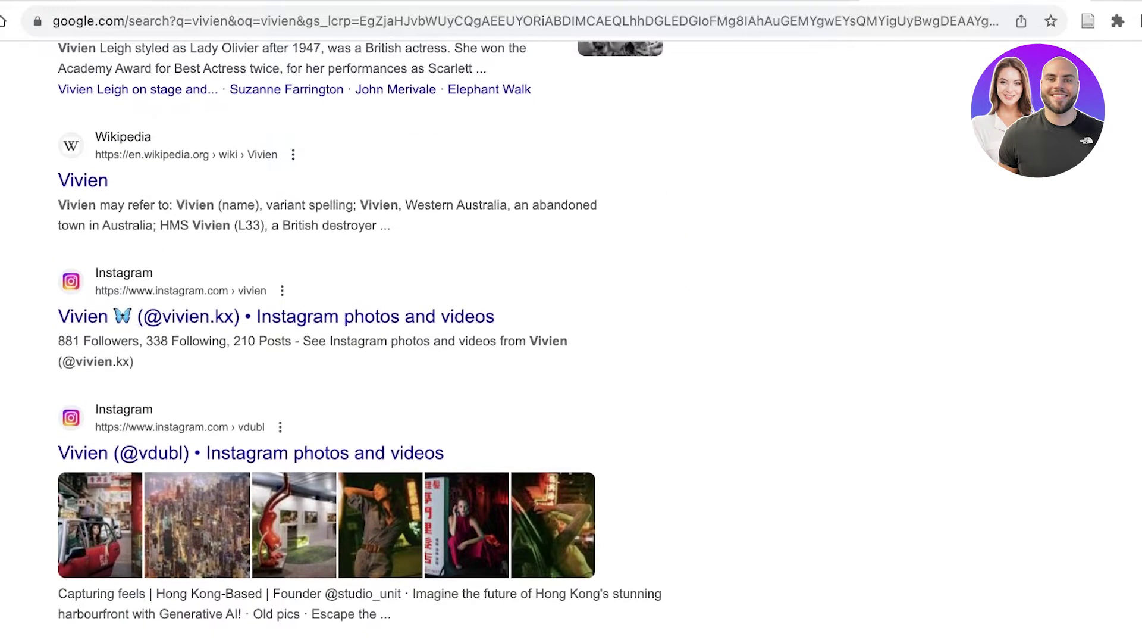
scroll(300, 143, "down", 10)
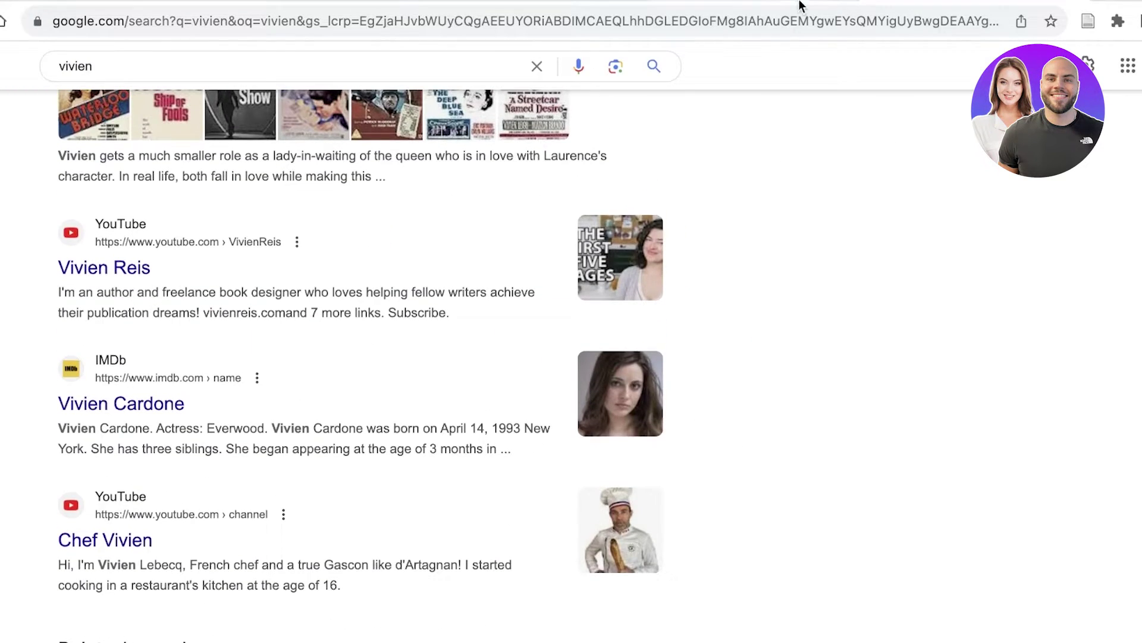
Step: Switch back to the Yoast SEO settings in WordPress and look over the Categories search and social appearance options
left_click(749, 5)
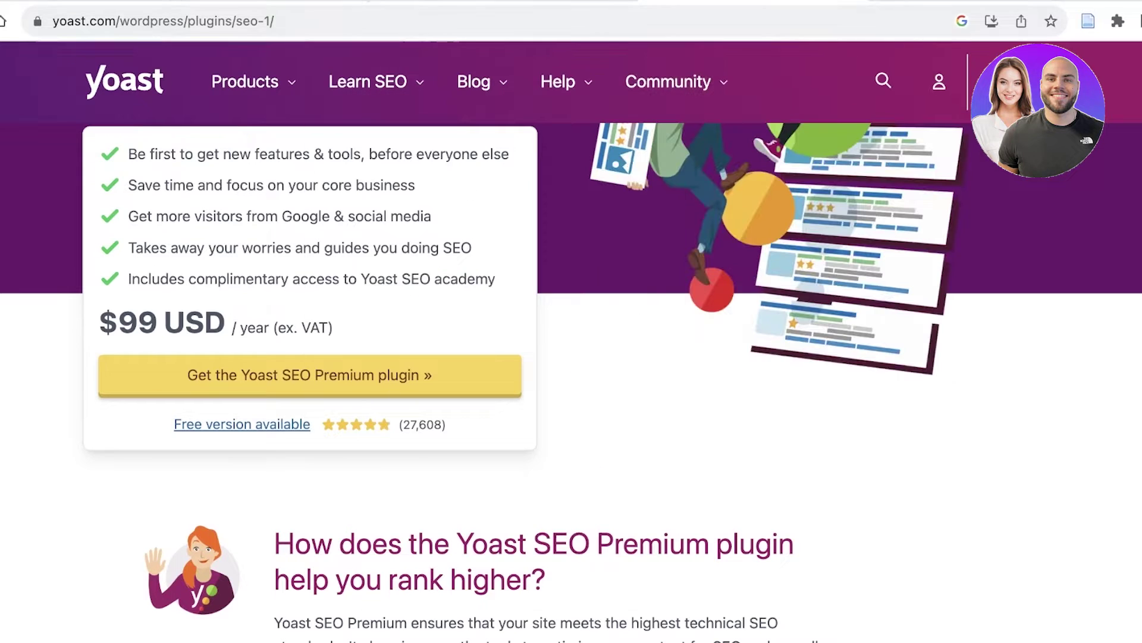
left_click(269, 2)
left_click(269, 2)
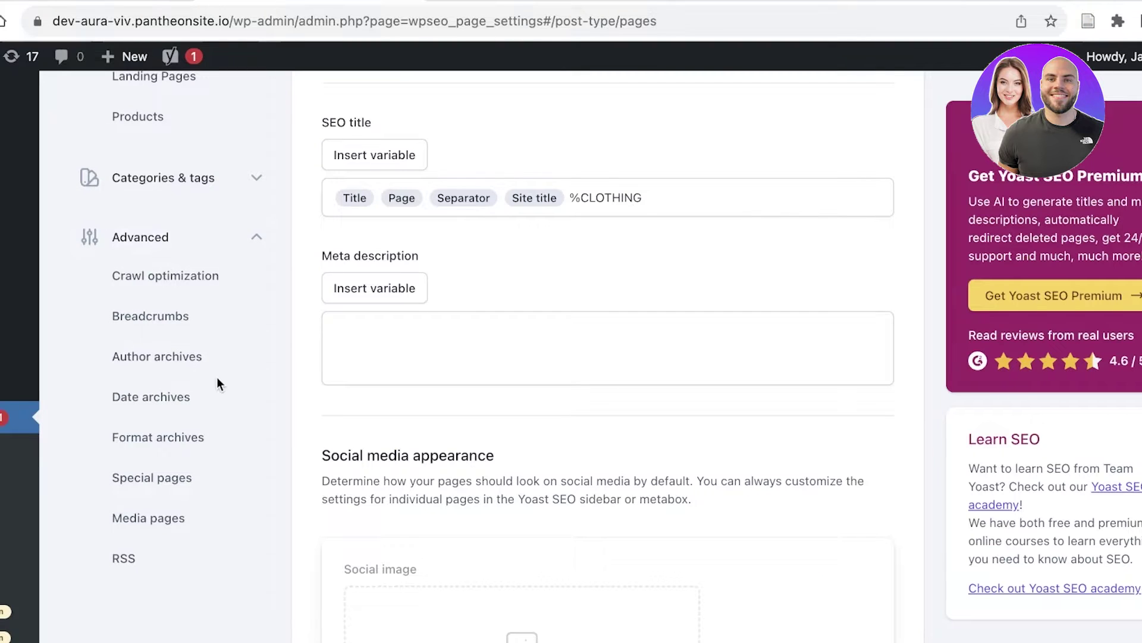
left_click(128, 135)
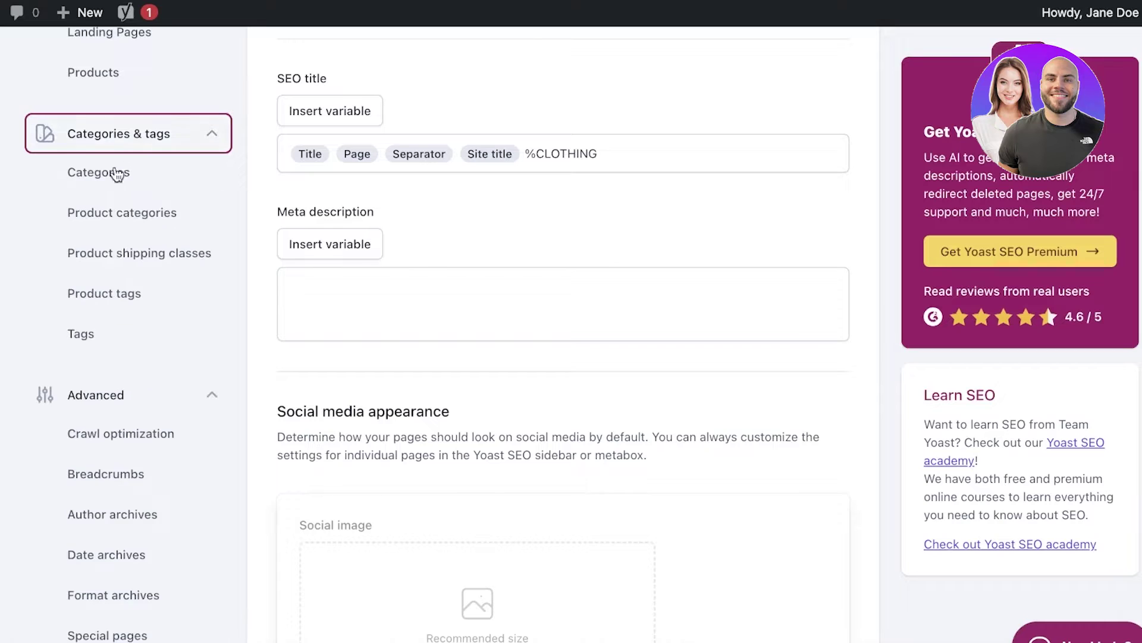
left_click(108, 182)
scroll(488, 204, "down", 9)
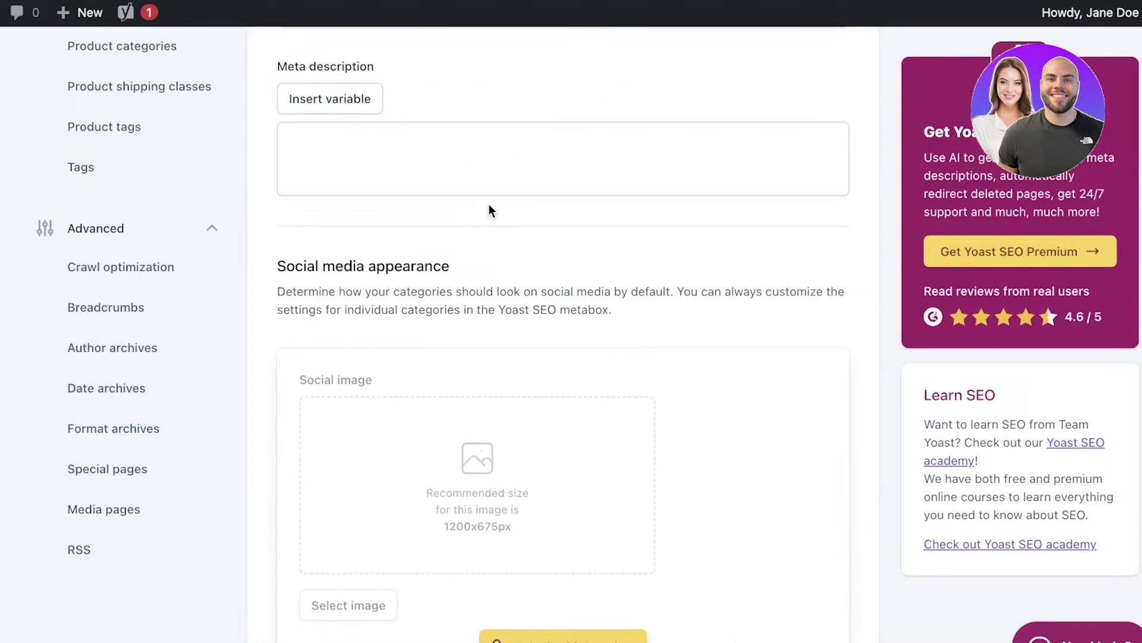
scroll(488, 204, "up", 3)
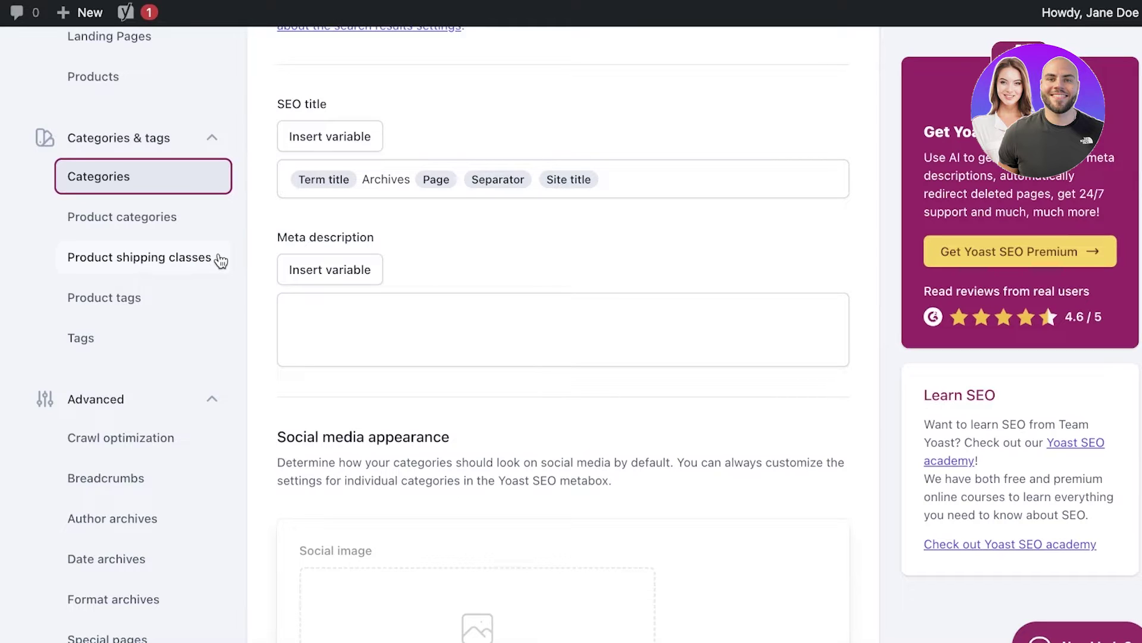
Step: Look over the search and social appearance settings for Product shipping classes, and locate the advanced settings
left_click(220, 260)
scroll(604, 245, "down", 3)
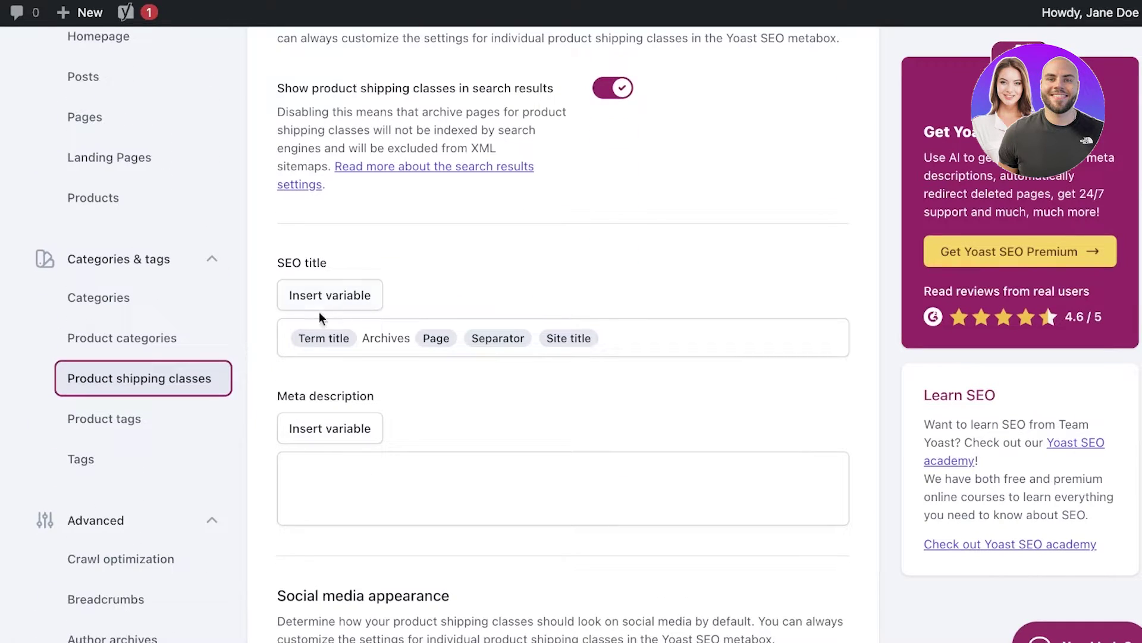
scroll(336, 321, "up", 1)
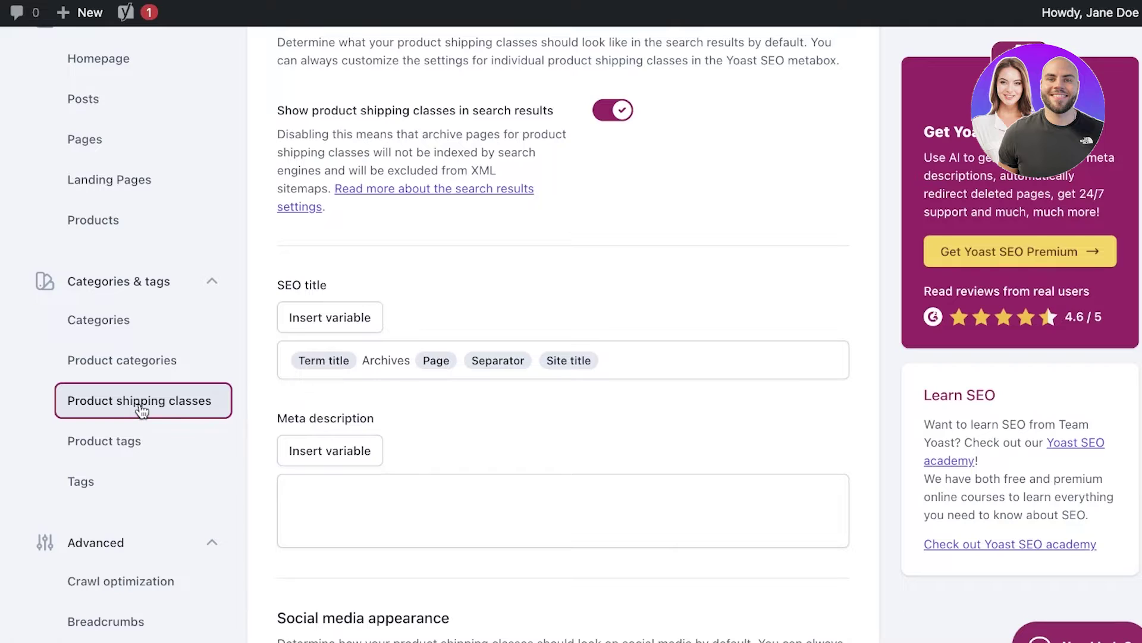
scroll(146, 408, "down", 3)
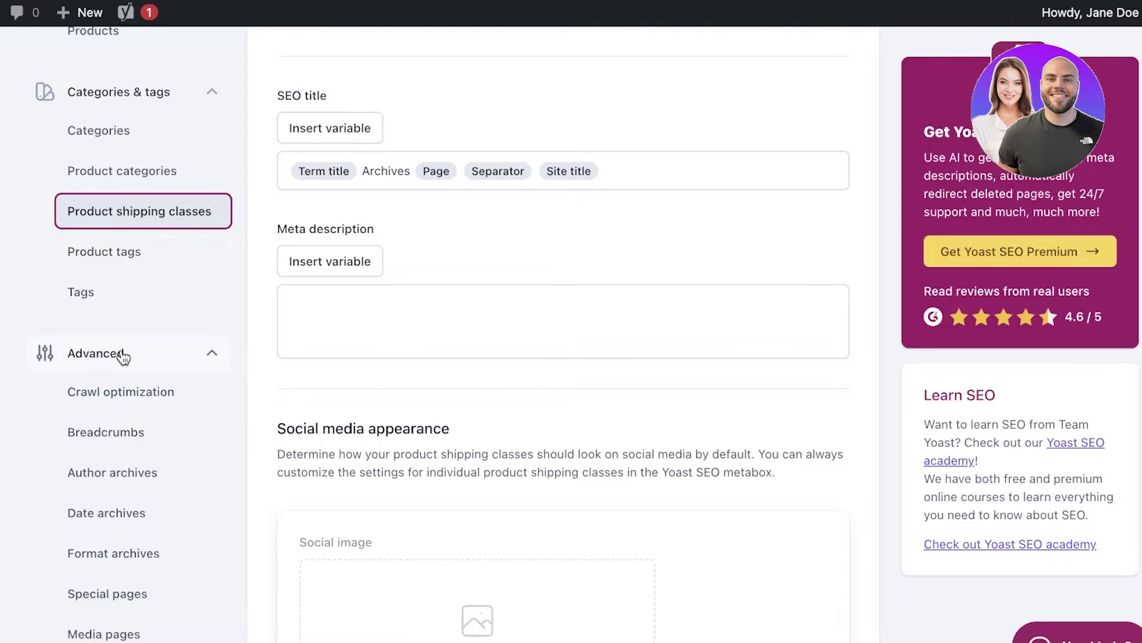
scroll(107, 271, "down", 4)
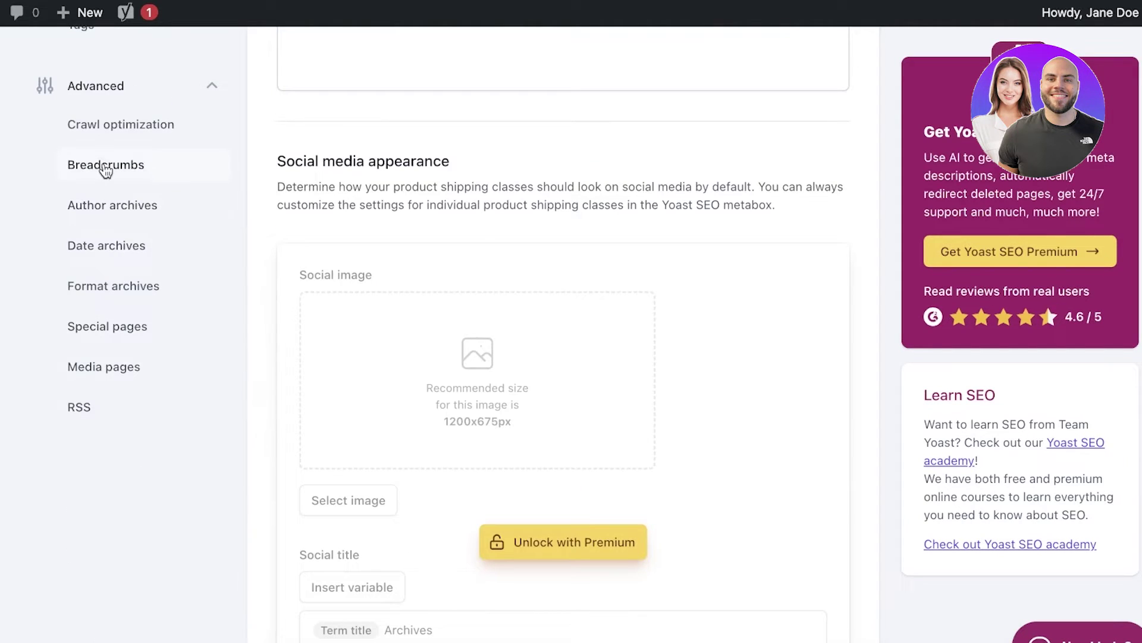
Step: Open the advanced Breadcrumbs settings and look over the separator, homepage anchor text, prefix and 404 page options
left_click(105, 232)
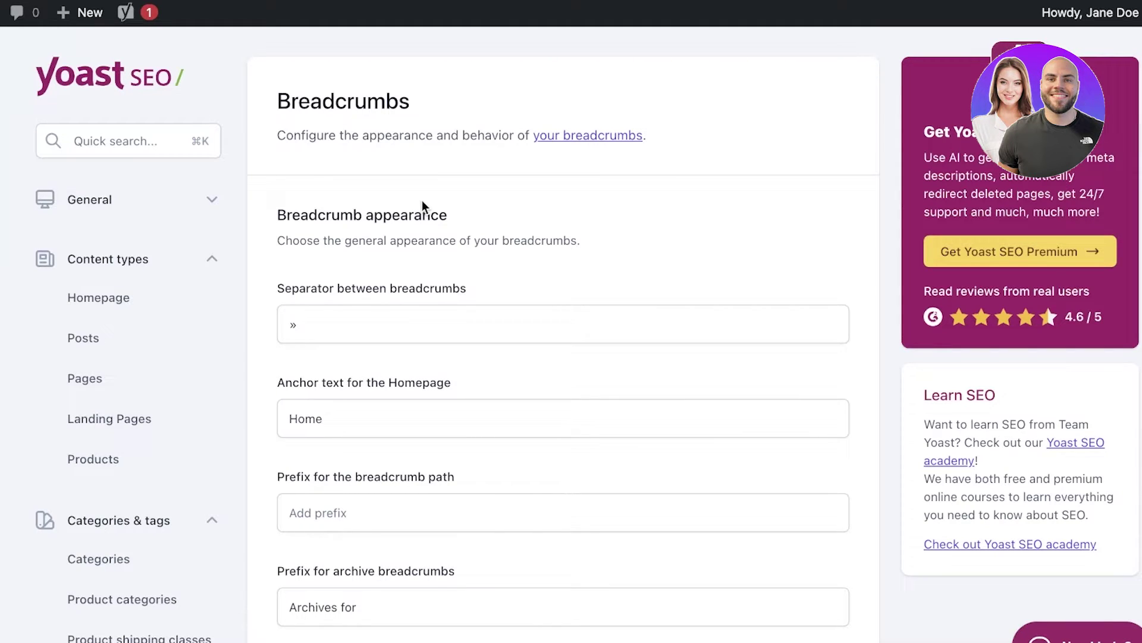
scroll(399, 237, "down", 1)
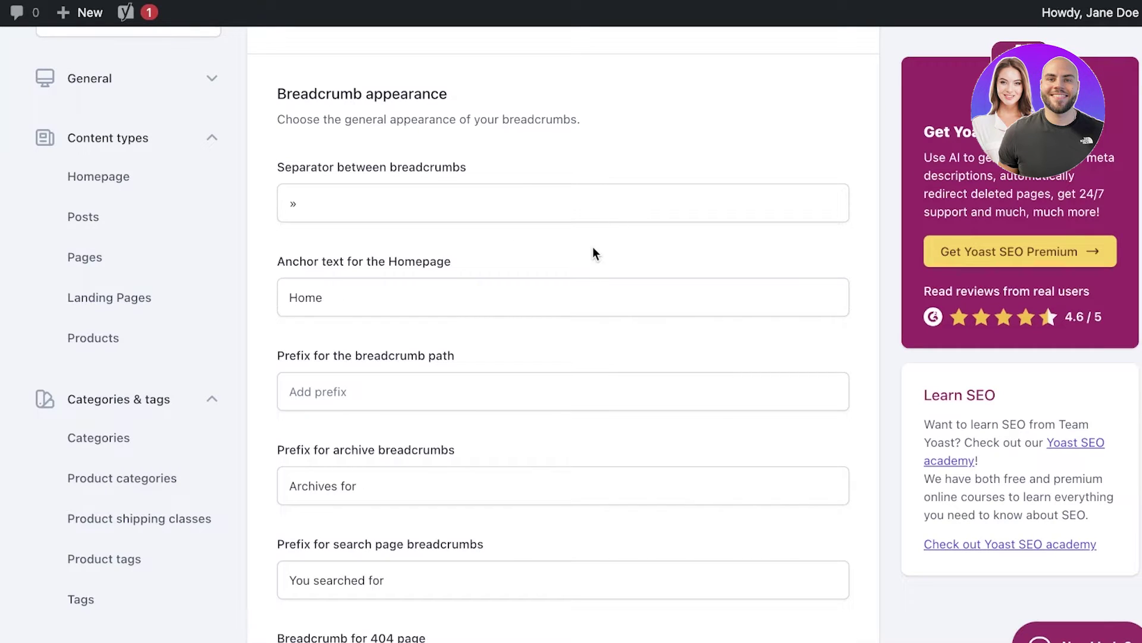
scroll(306, 252, "down", 1)
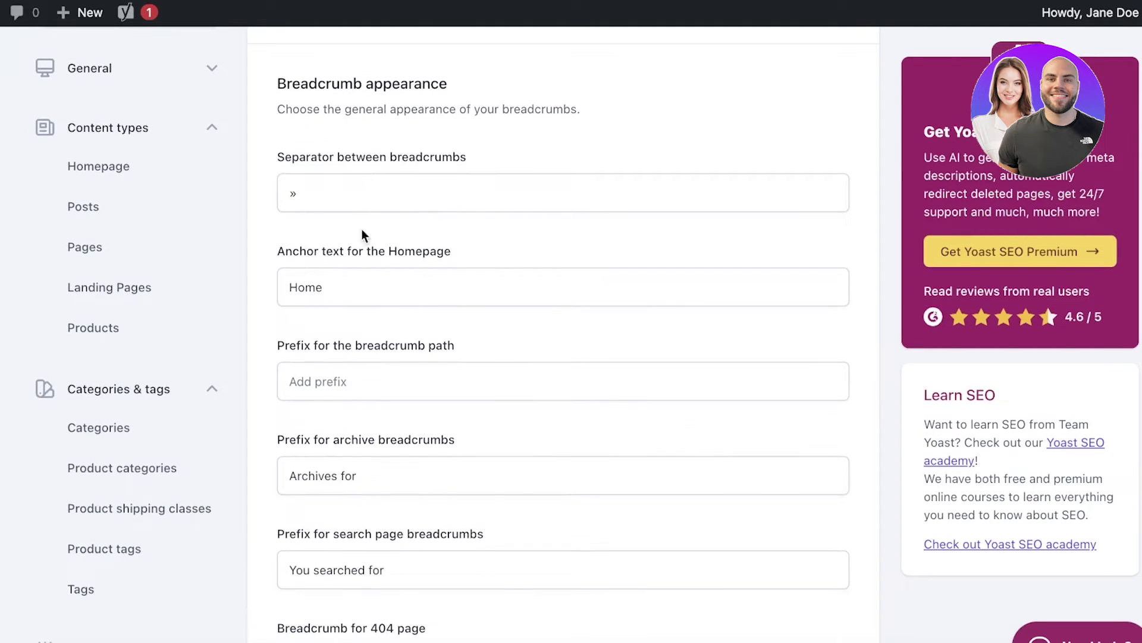
scroll(361, 230, "down", 3)
scroll(298, 390, "down", 3)
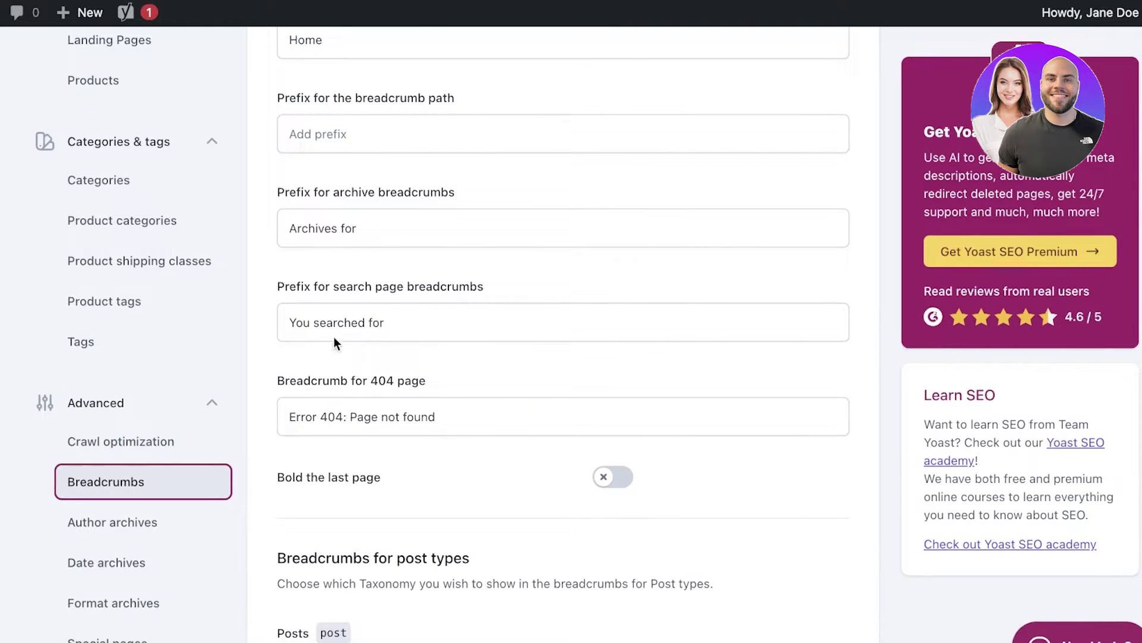
scroll(361, 302, "down", 1)
scroll(333, 301, "up", 1)
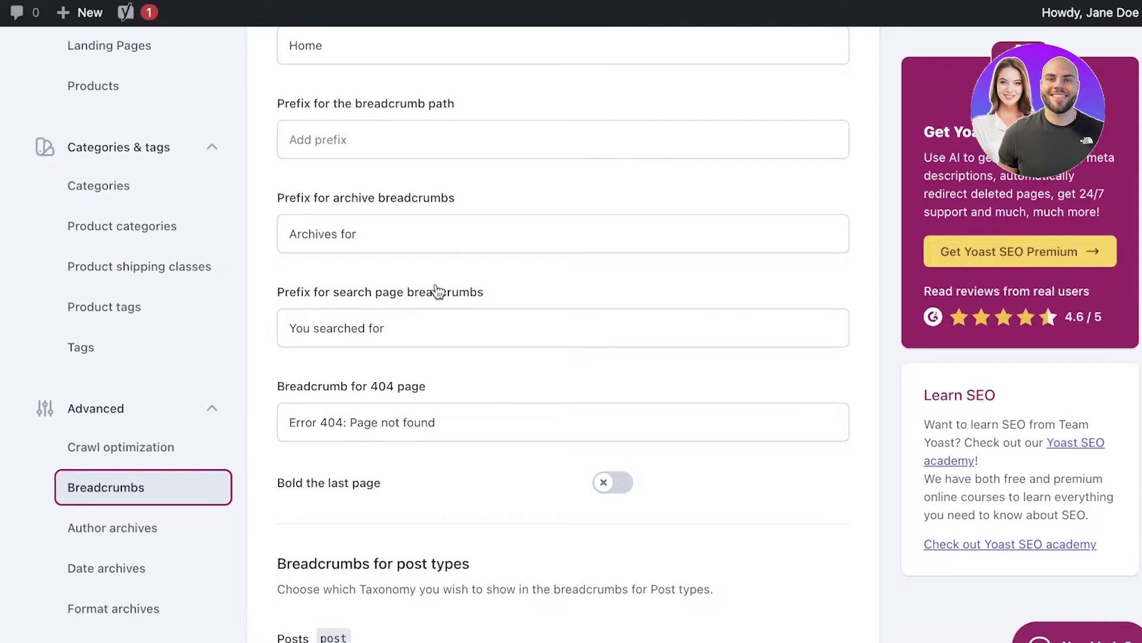
scroll(456, 296, "up", 1)
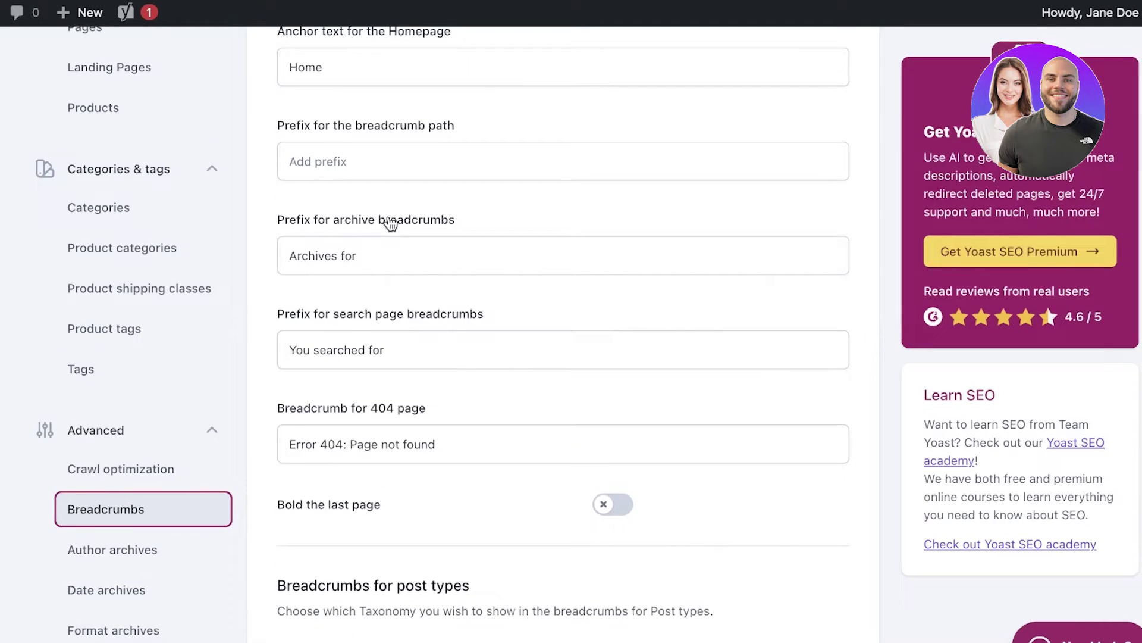
scroll(391, 223, "up", 3)
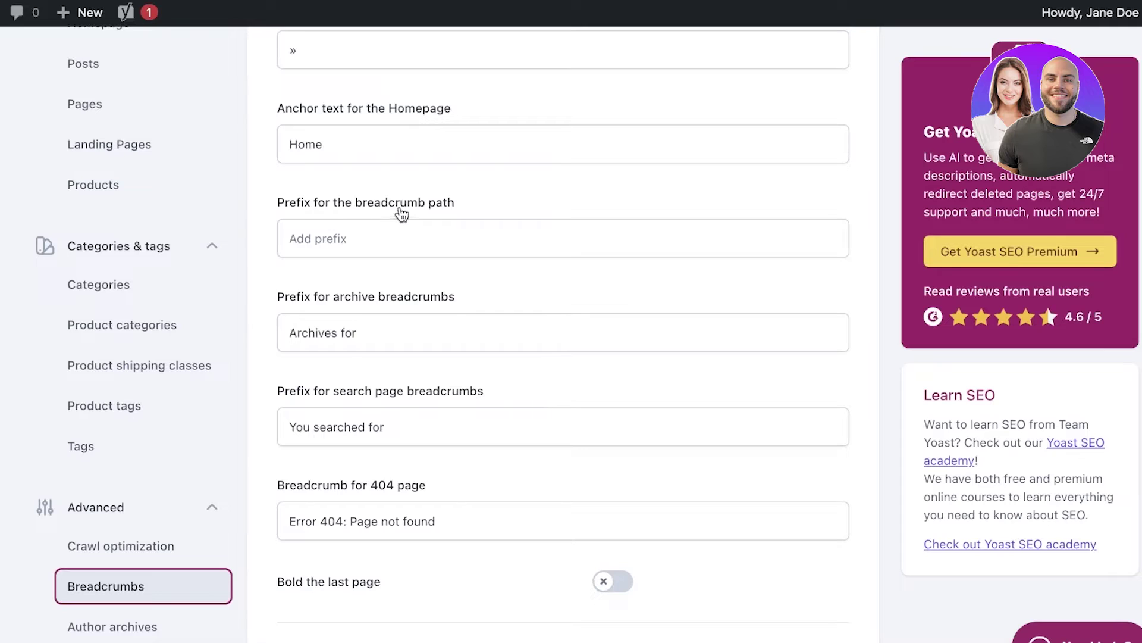
scroll(360, 232, "up", 2)
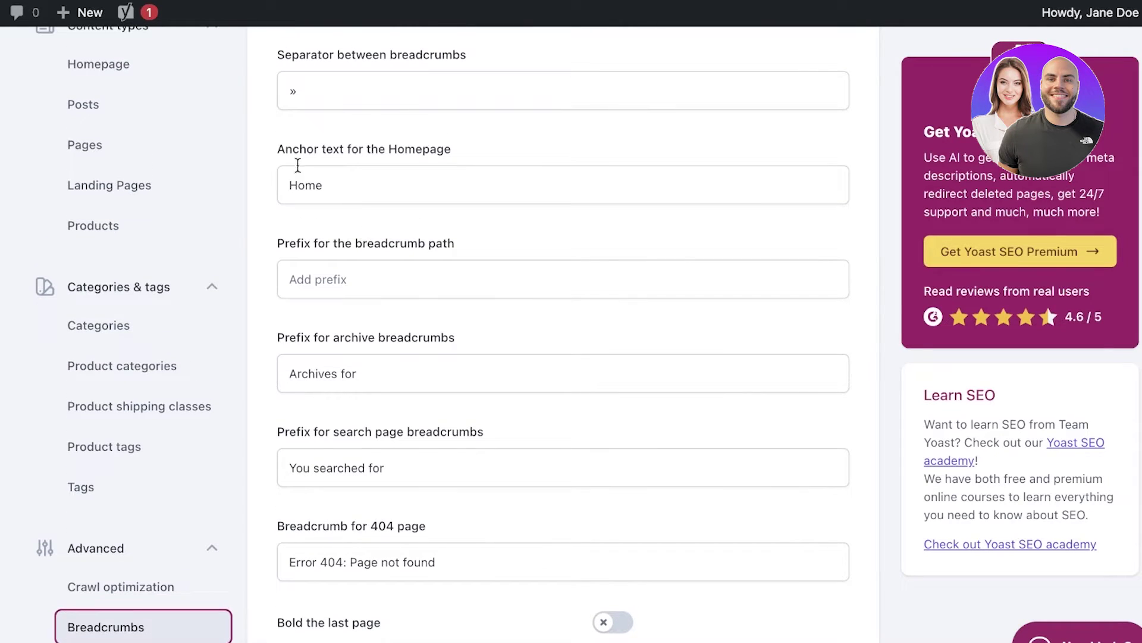
scroll(440, 179, "down", 7)
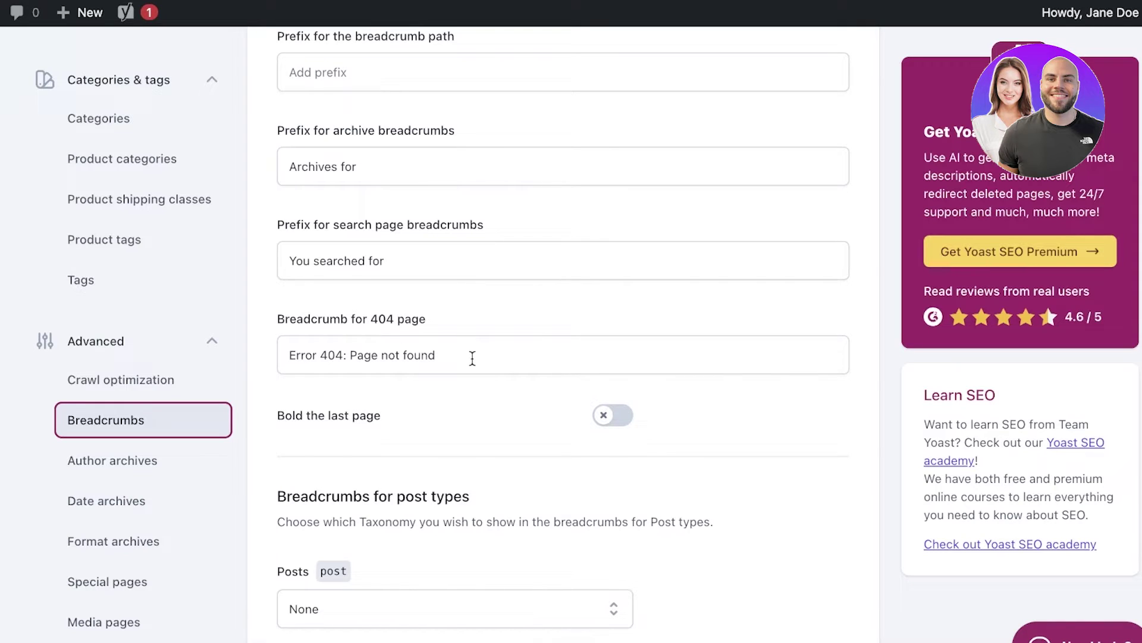
Step: Enable bolding of the last page in the breadcrumb appearance settings
left_click(472, 358)
scroll(472, 358, "down", 1)
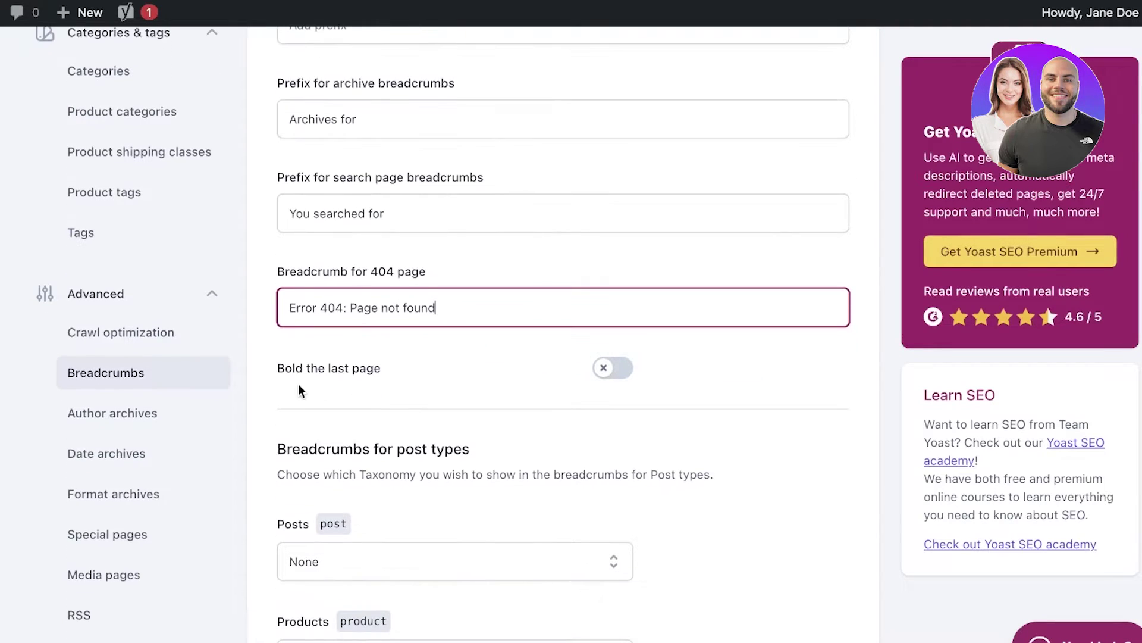
left_click(612, 369)
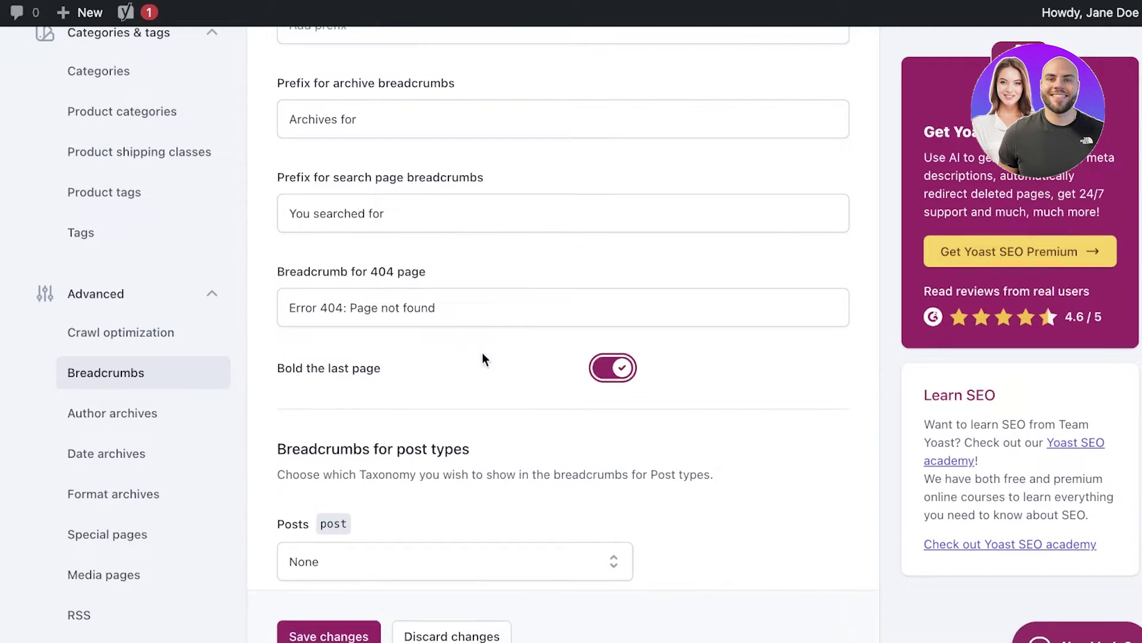
Step: Set the breadcrumb taxonomy to Categories for Posts and to Product categories for Products
scroll(506, 364, "down", 4)
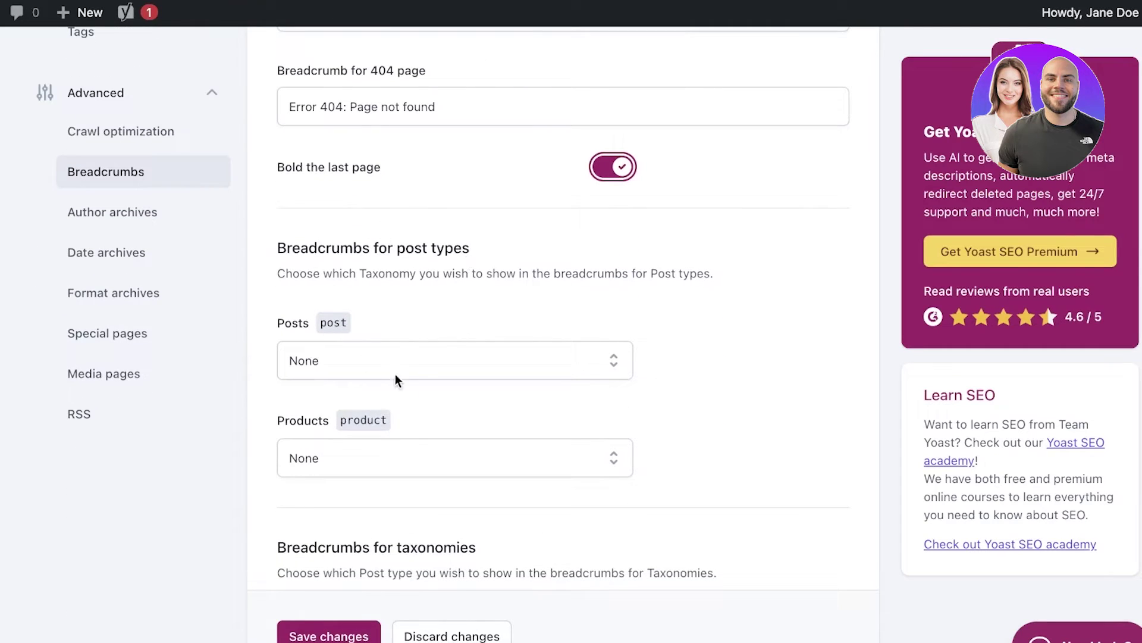
left_click(383, 367)
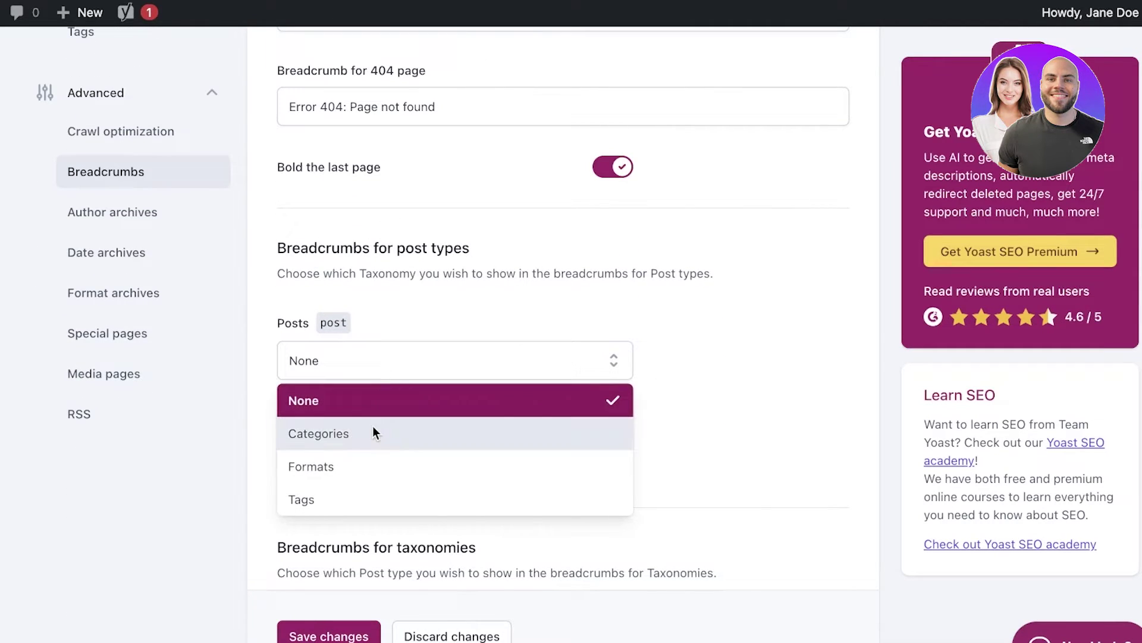
left_click(445, 424)
left_click(424, 461)
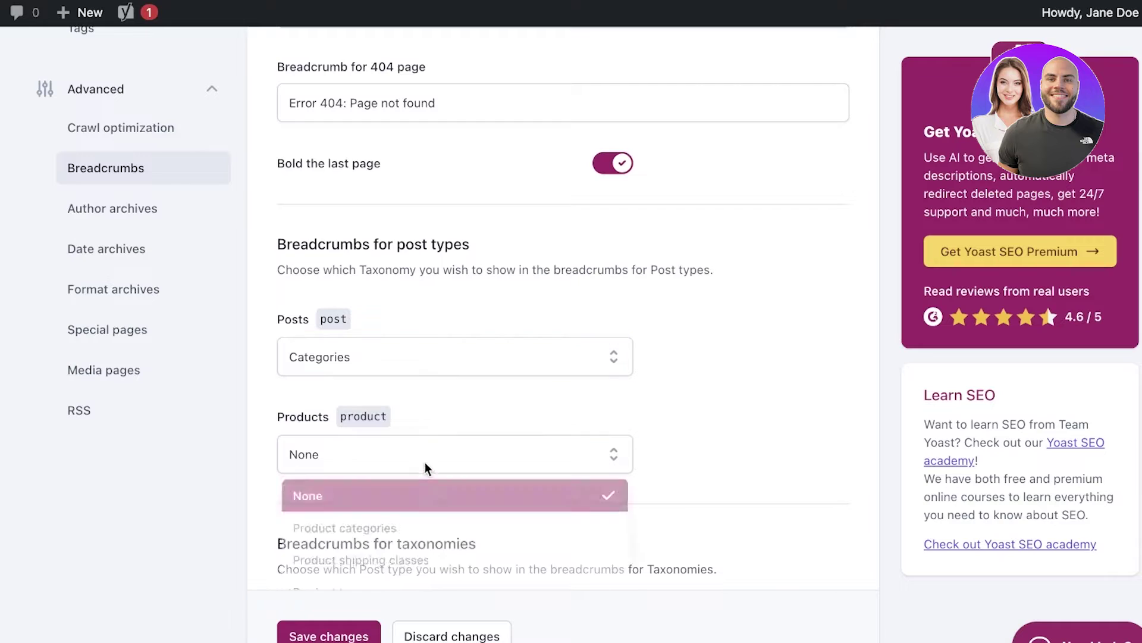
scroll(369, 516, "down", 1)
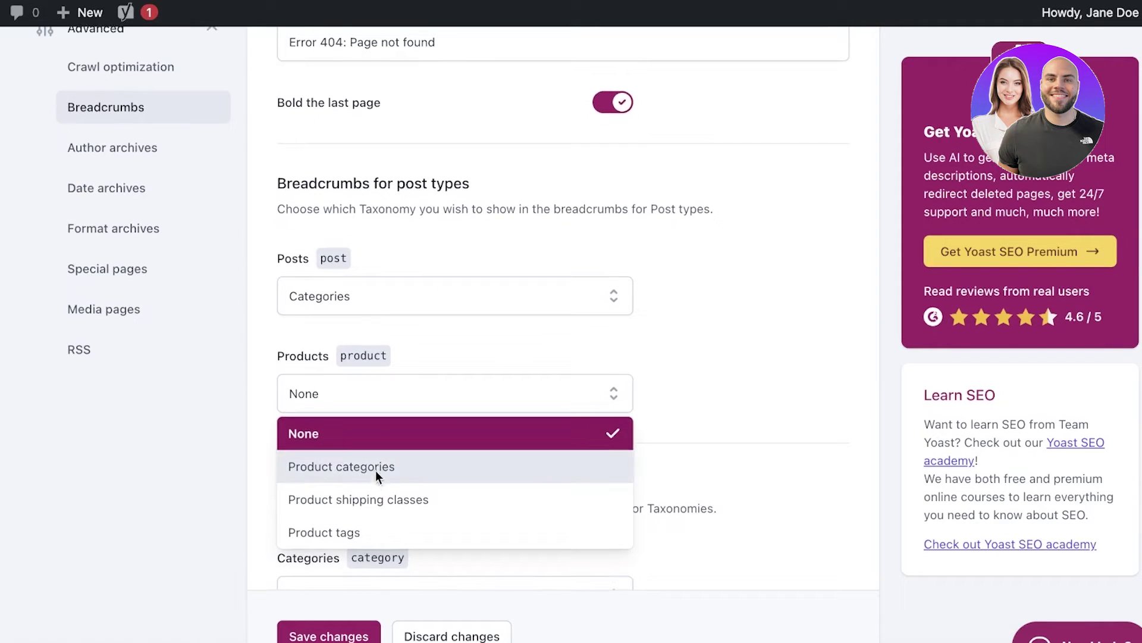
left_click(376, 468)
Step: Look through the taxonomy breadcrumb and theme options, and save the breadcrumb settings
scroll(376, 470, "down", 3)
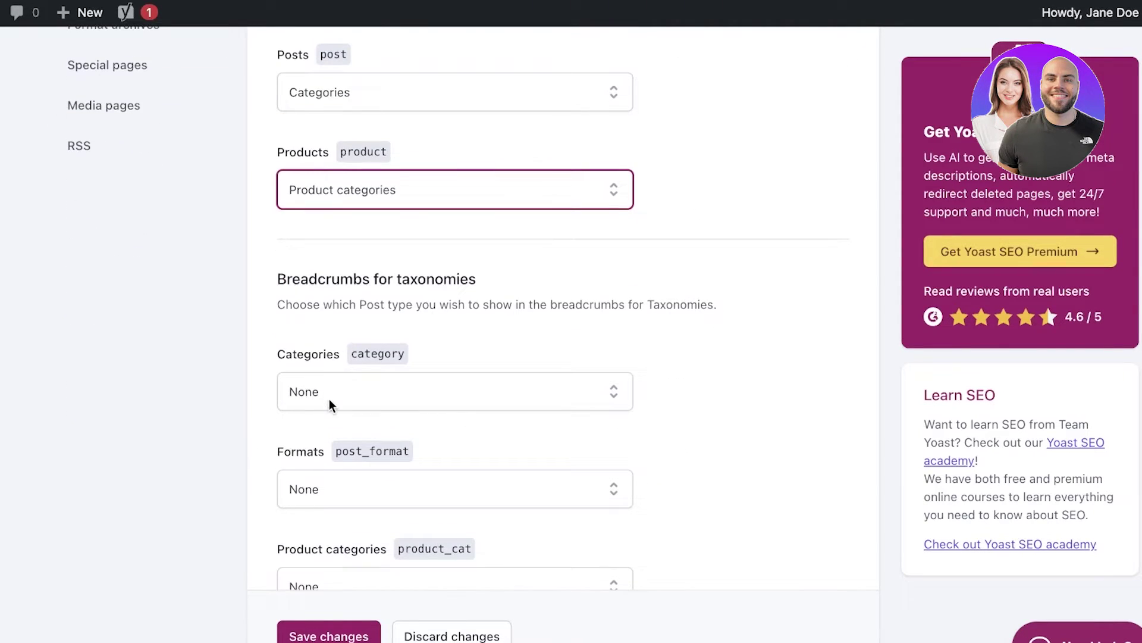
scroll(330, 403, "down", 3)
scroll(359, 250, "down", 4)
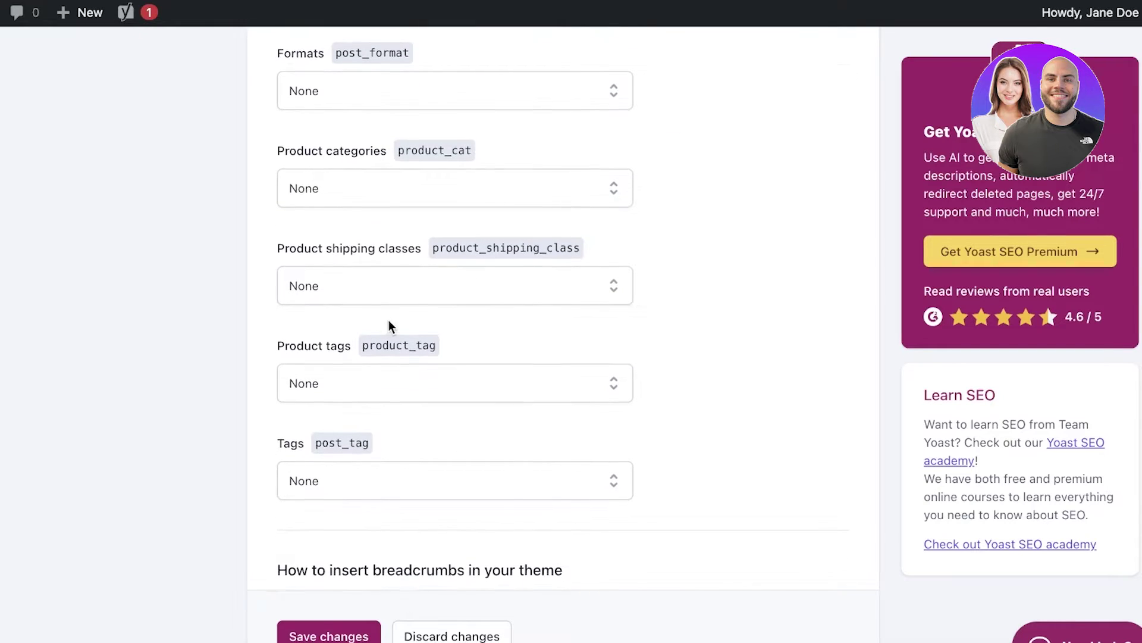
scroll(403, 222, "up", 4)
scroll(403, 222, "down", 12)
scroll(398, 611, "up", 6)
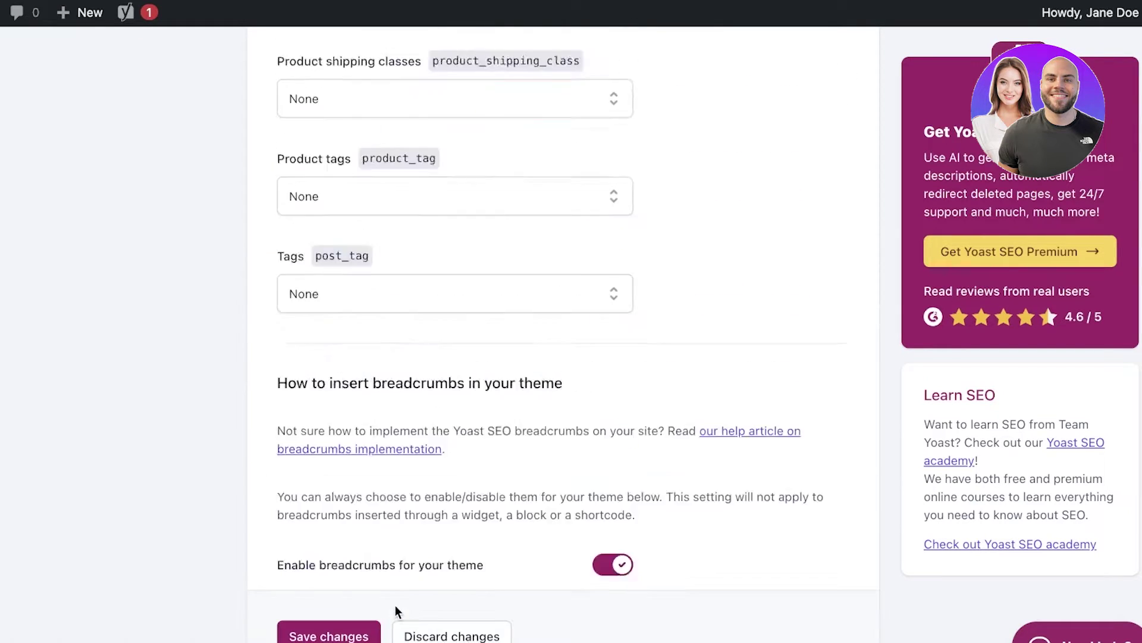
scroll(398, 611, "up", 6)
left_click(328, 634)
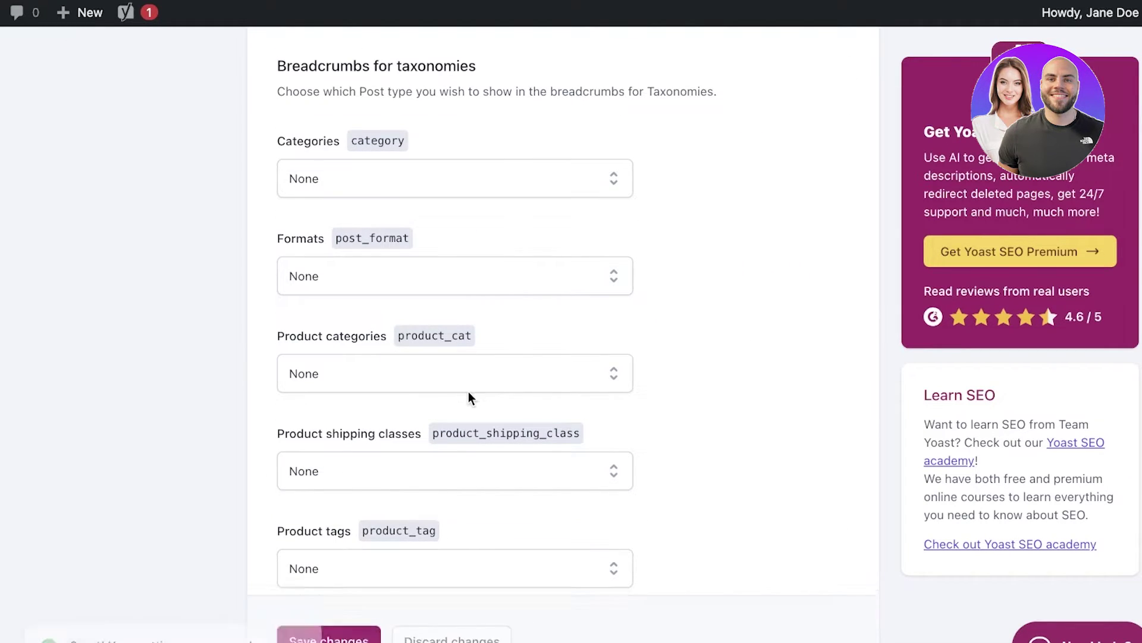
Step: Open the advanced Author archives settings and look over their search appearance, SEO title and meta description options
scroll(528, 237, "up", 15)
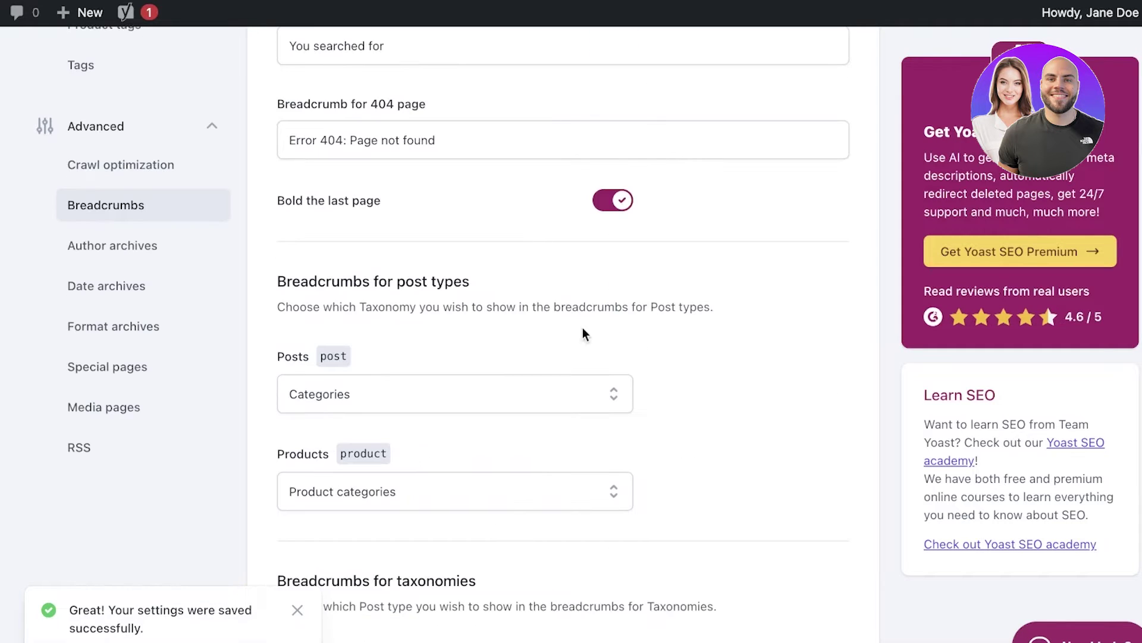
scroll(267, 284, "up", 6)
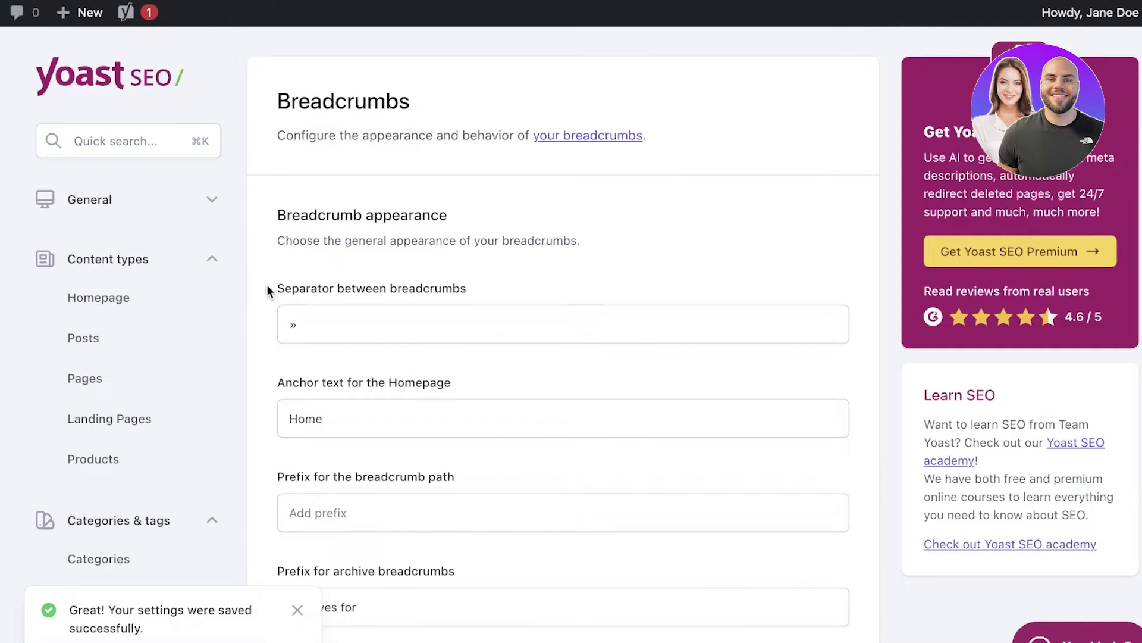
scroll(174, 362, "down", 8)
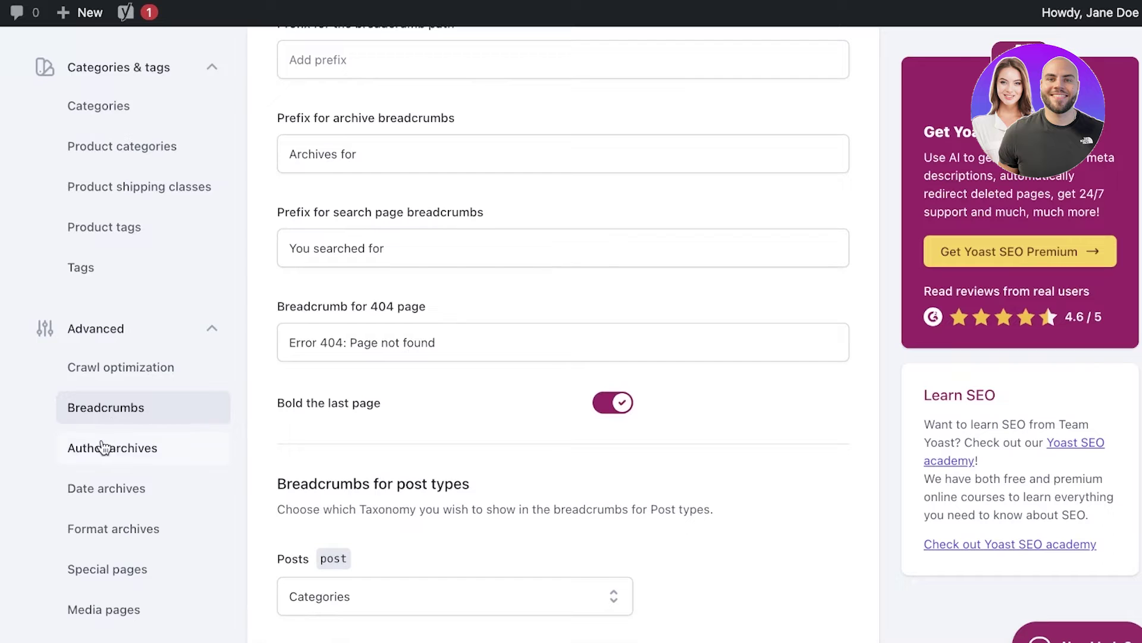
left_click(102, 447)
scroll(89, 447, "down", 4)
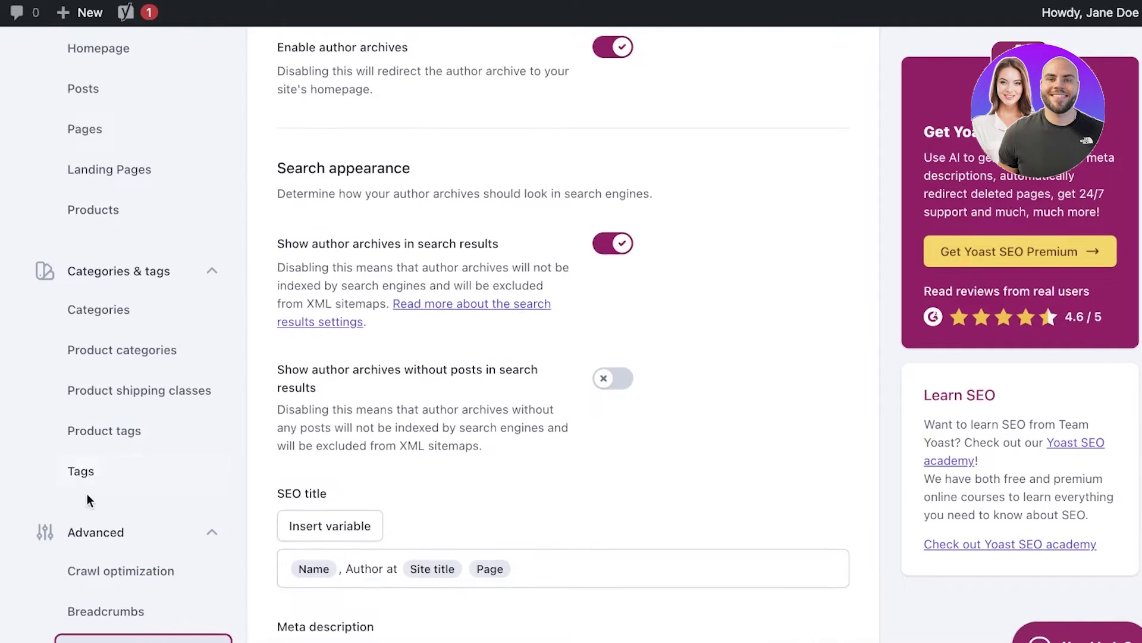
scroll(87, 494, "down", 4)
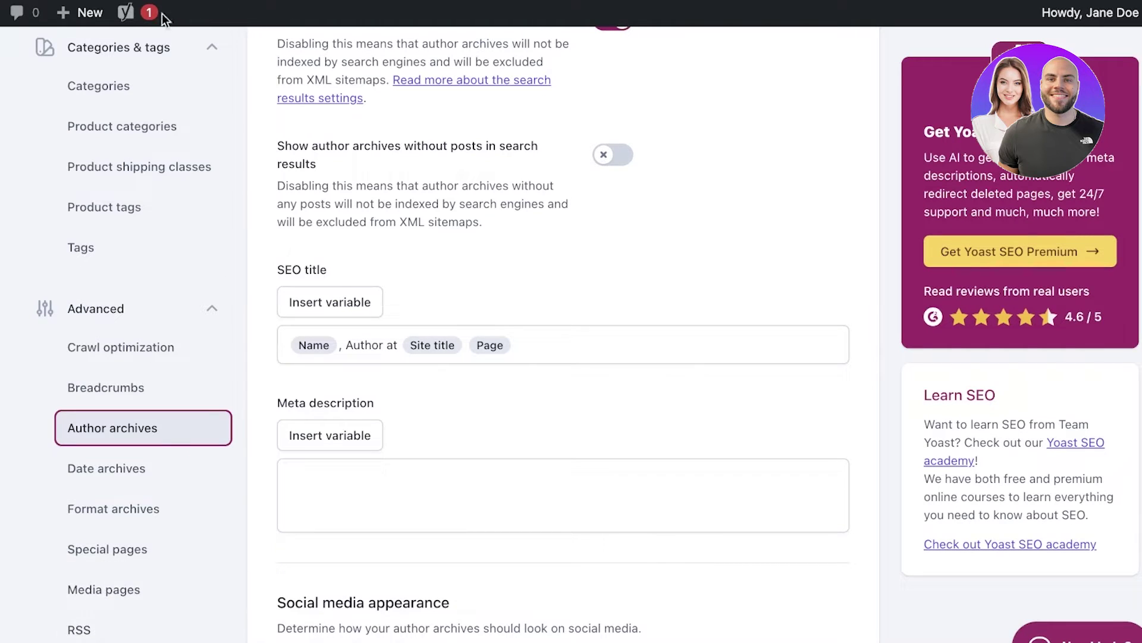
Step: Open the Yoast SEO notifications and review the problems and notifications listed on the dashboard
mouse_move(128, 13)
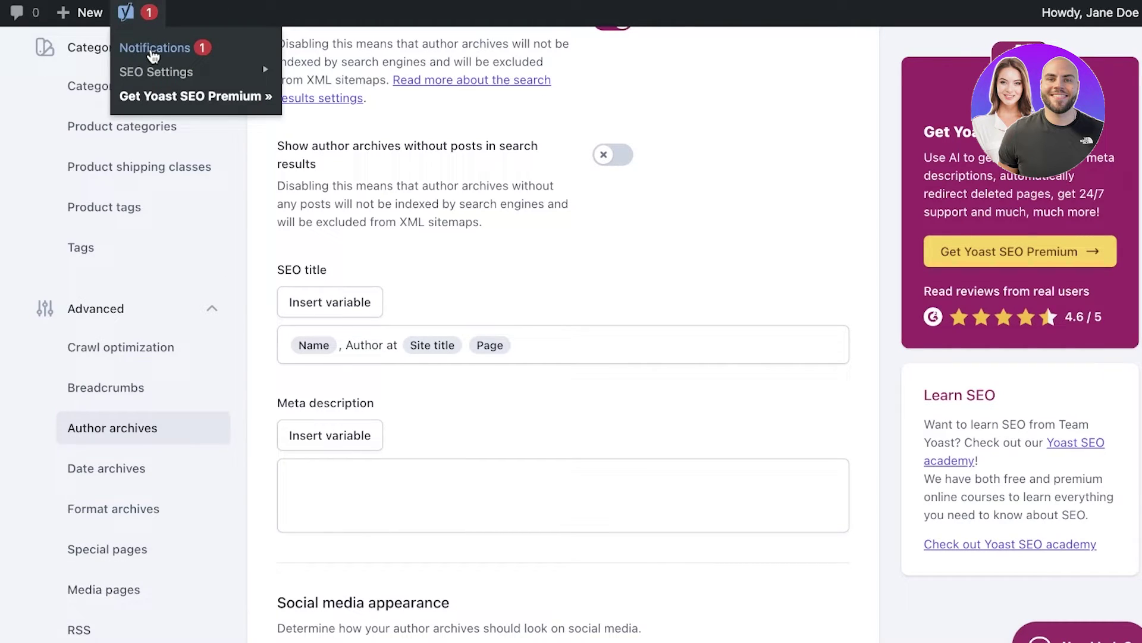
left_click(154, 53)
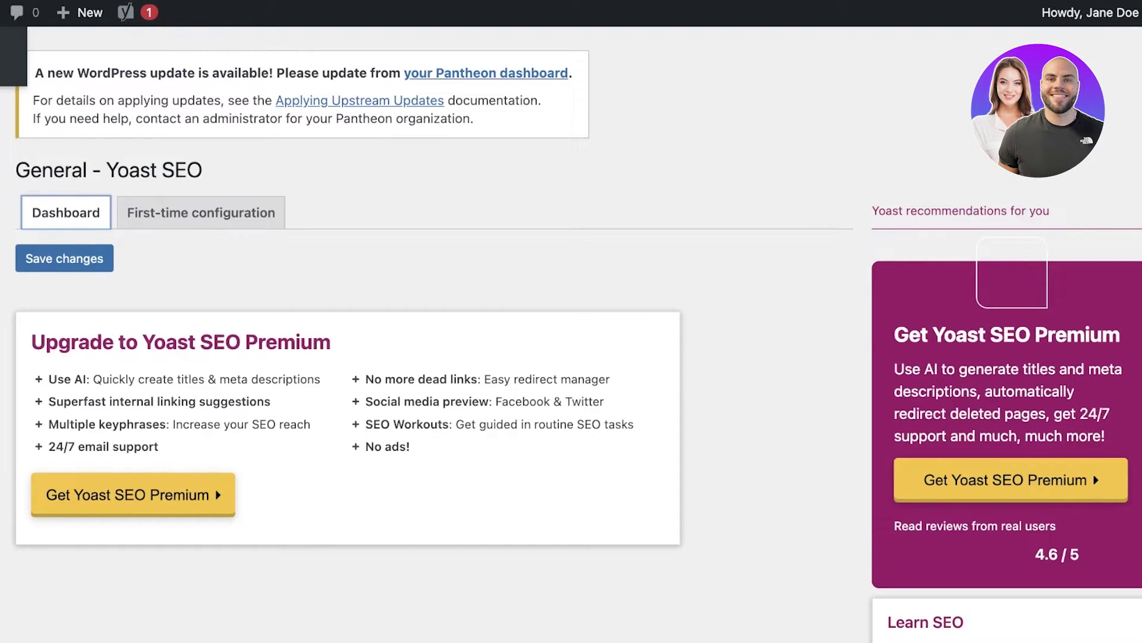
scroll(104, 307, "down", 5)
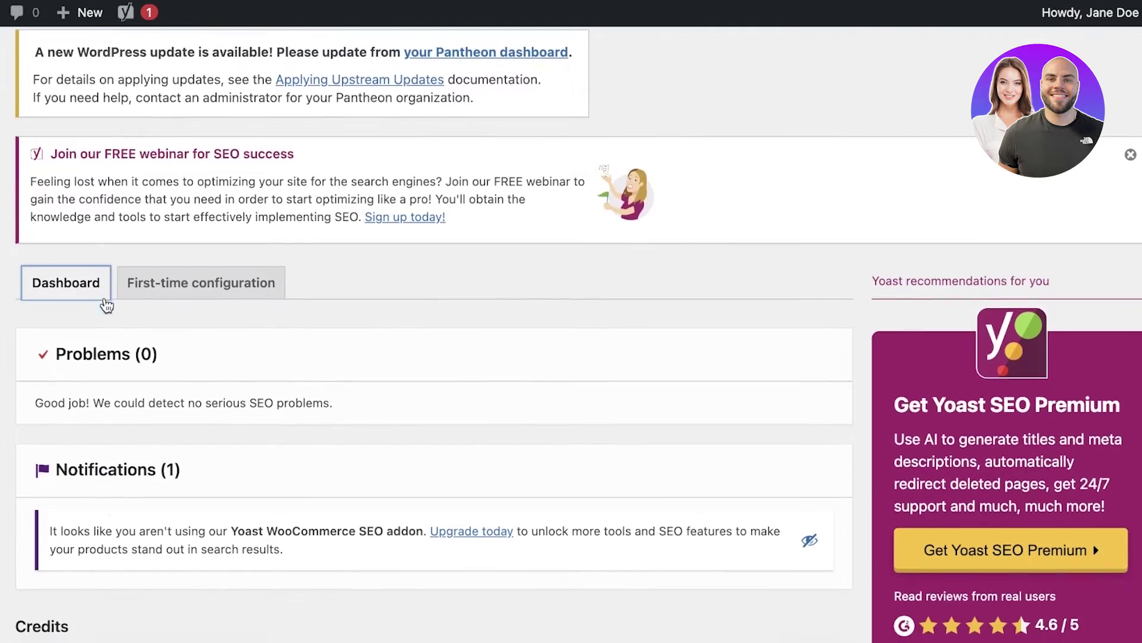
scroll(102, 307, "down", 2)
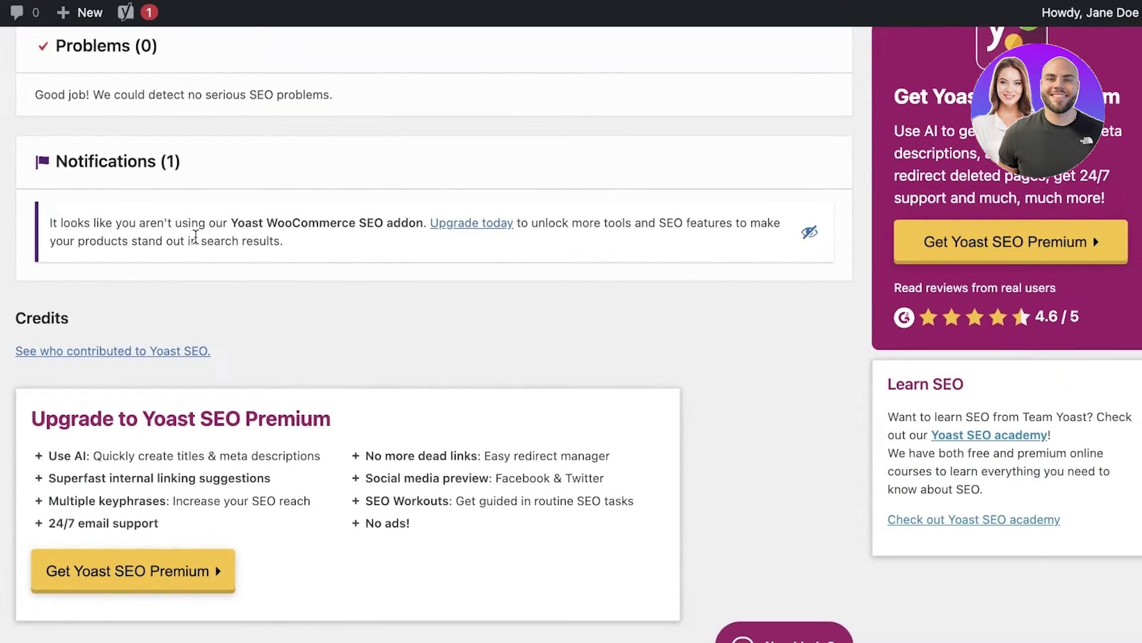
scroll(195, 236, "up", 5)
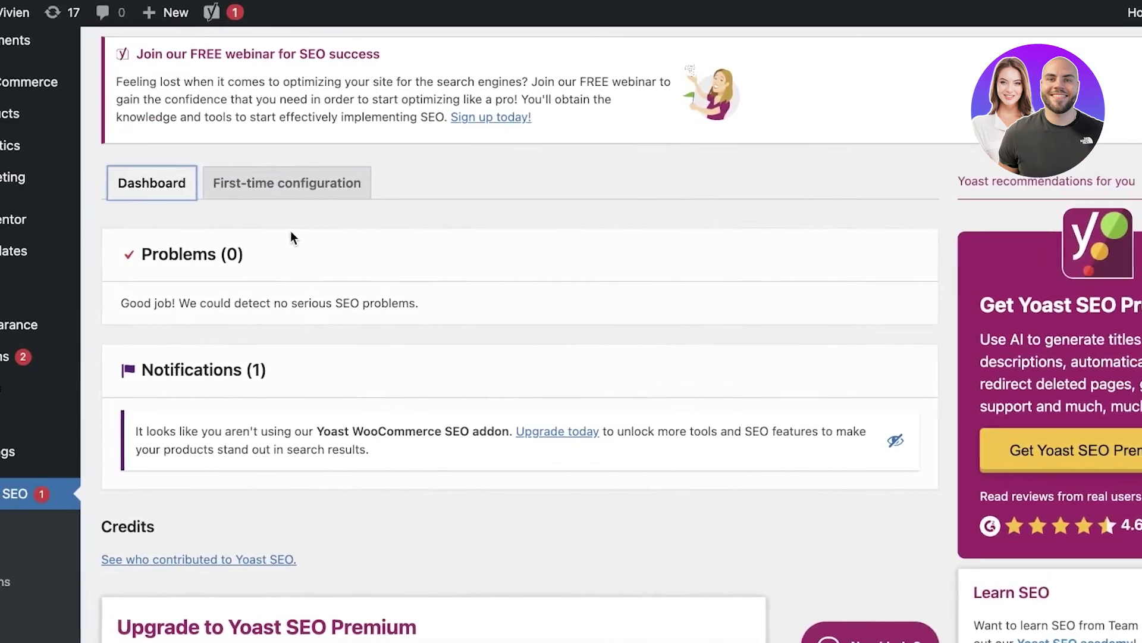
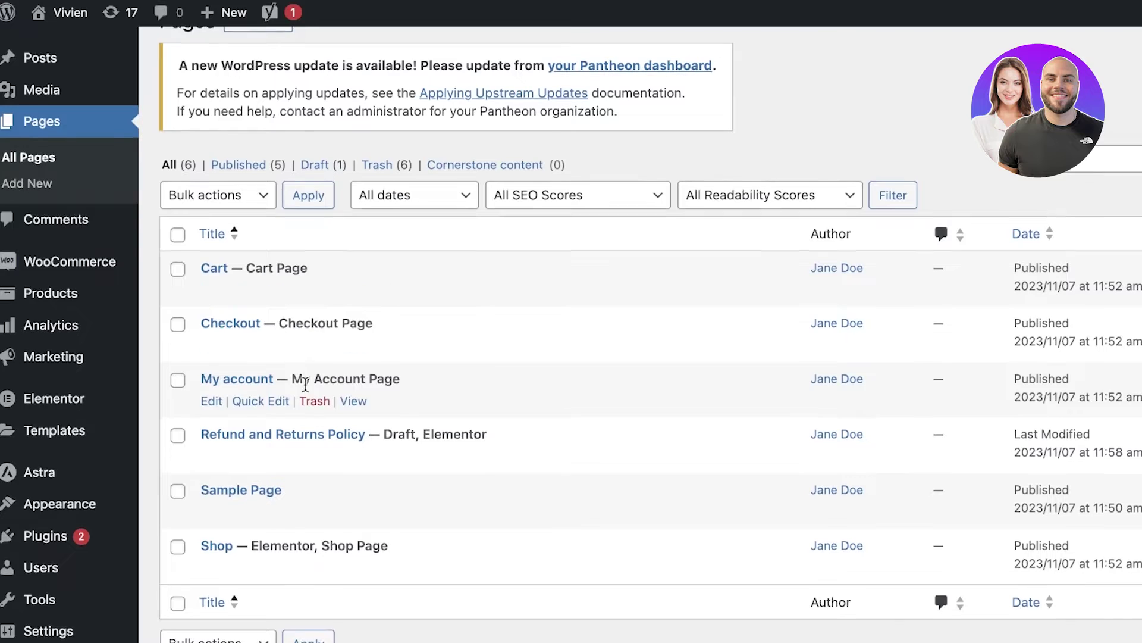
Step: Open Sample Page from the Pages list for editing in the block editor
scroll(250, 411, "down", 1)
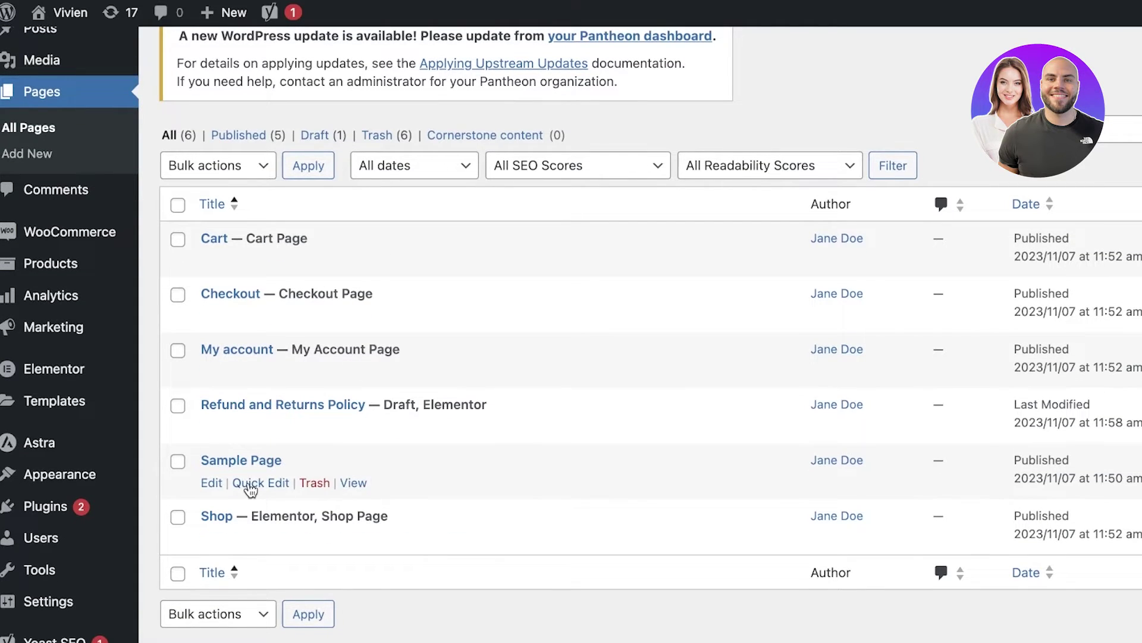
left_click(211, 482)
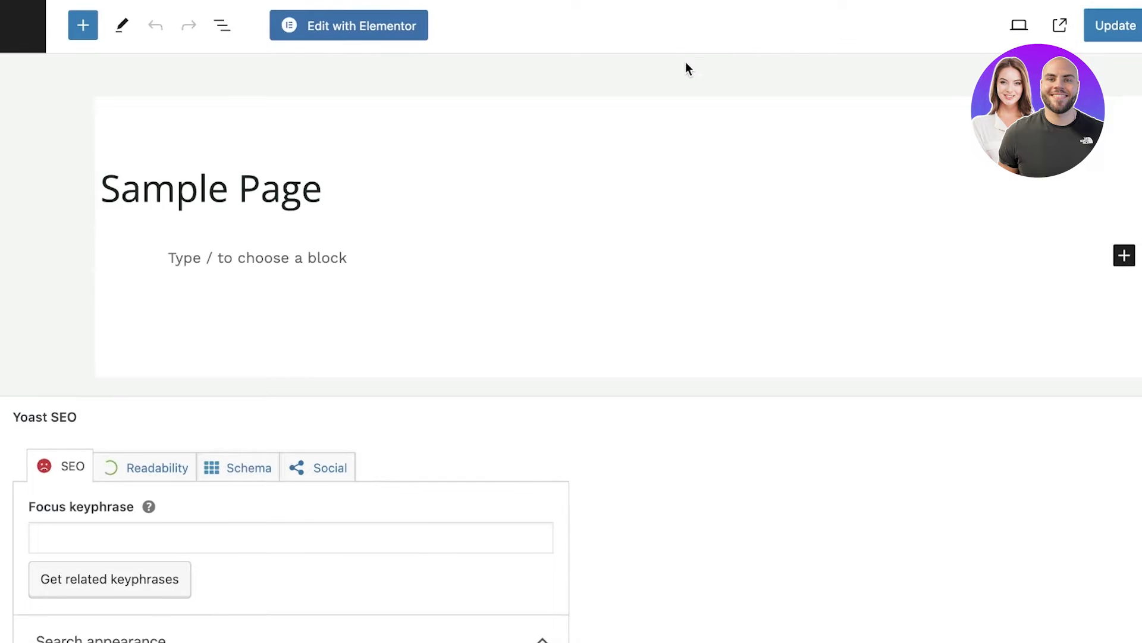
scroll(393, 191, "down", 4)
scroll(469, 235, "up", 4)
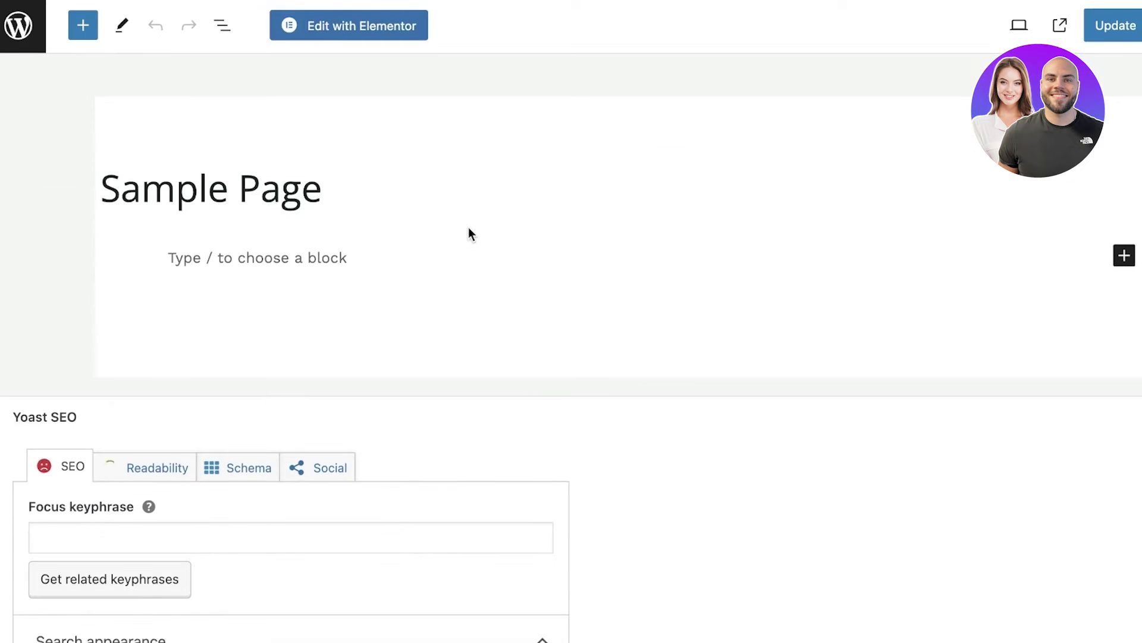
Step: Look over the Yoast SEO search appearance options for Sample Page and examine its readability analysis
scroll(412, 386, "down", 4)
scroll(288, 474, "down", 3)
scroll(131, 174, "up", 1)
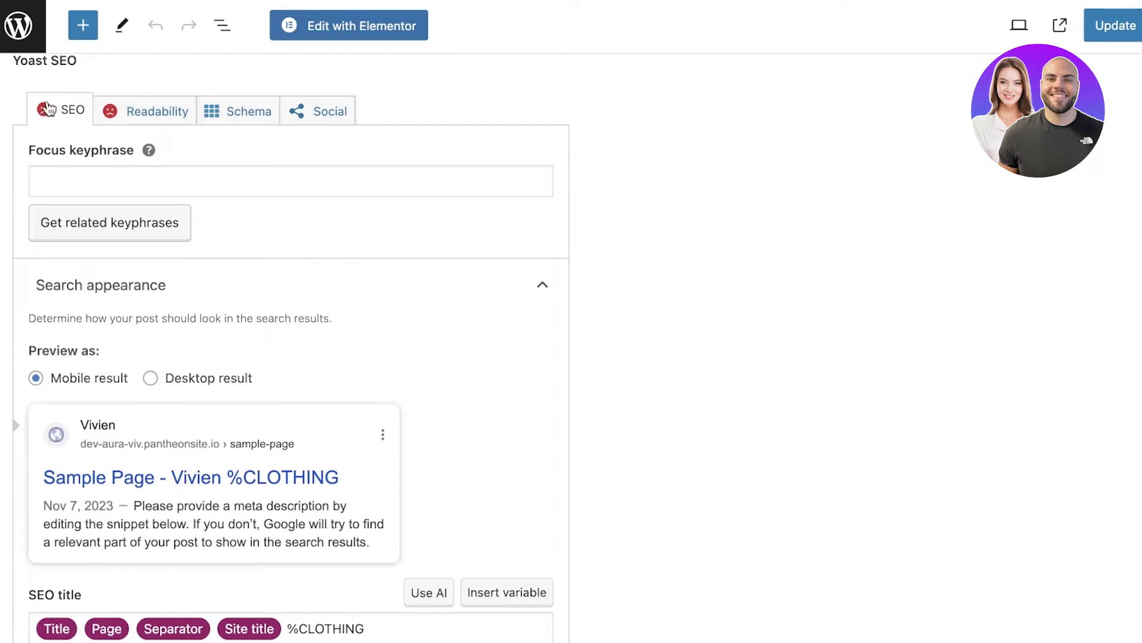
left_click(138, 110)
scroll(127, 106, "up", 5)
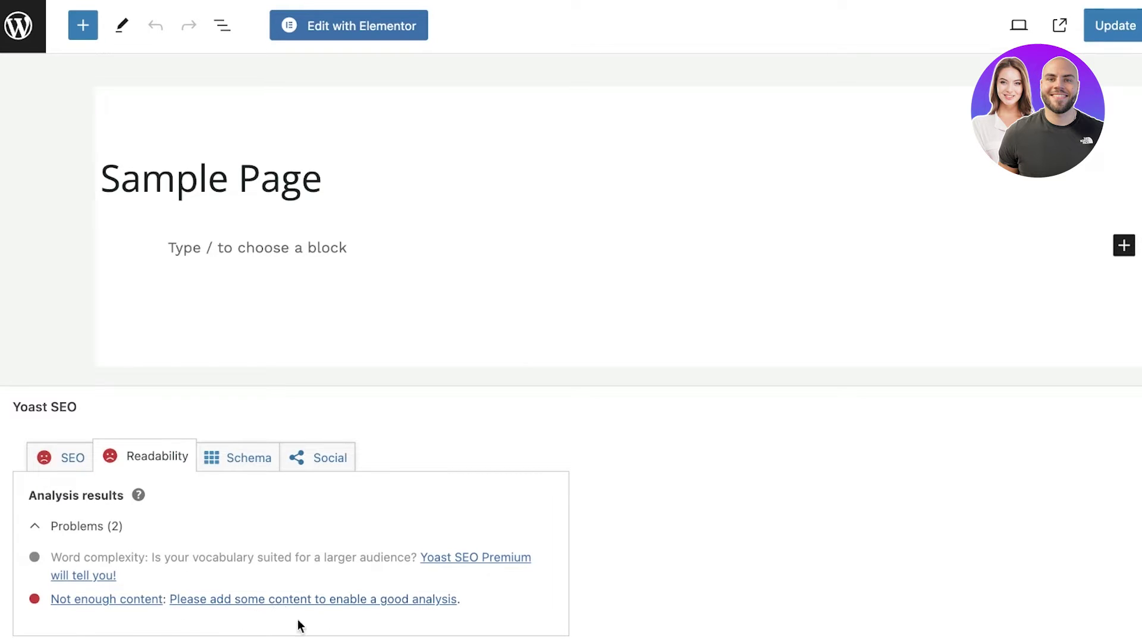
Step: Enter "vivien shop online" as Sample Page's focus keyphrase, then try to get related keyphrases and dismiss the Semrush login window
left_click(82, 457)
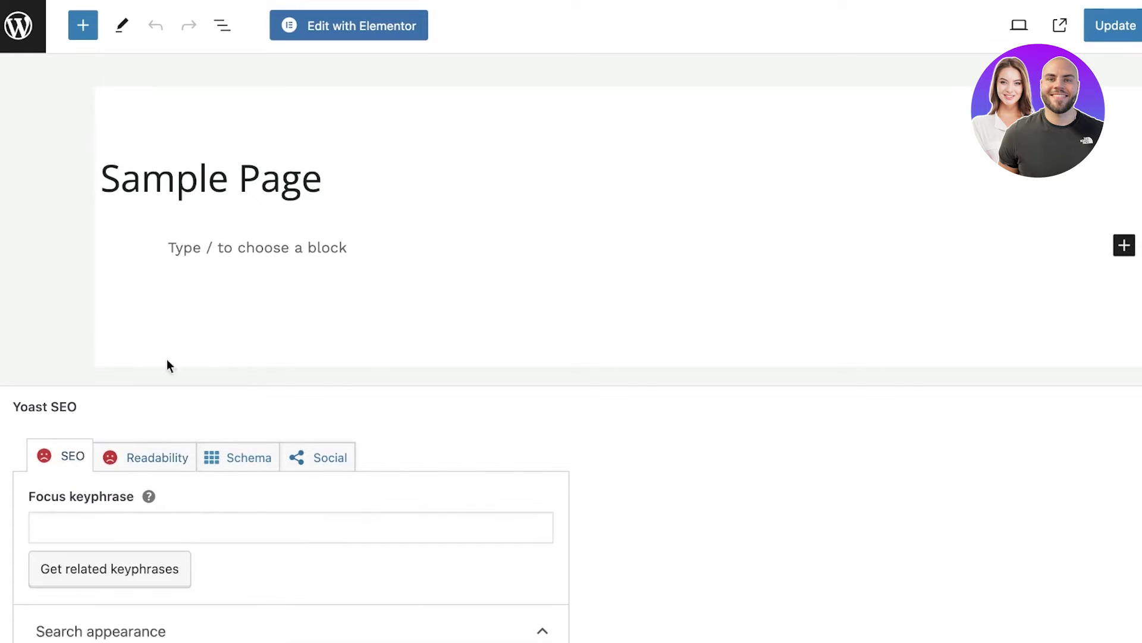
scroll(166, 363, "down", 8)
scroll(164, 366, "up", 1)
left_click(178, 107)
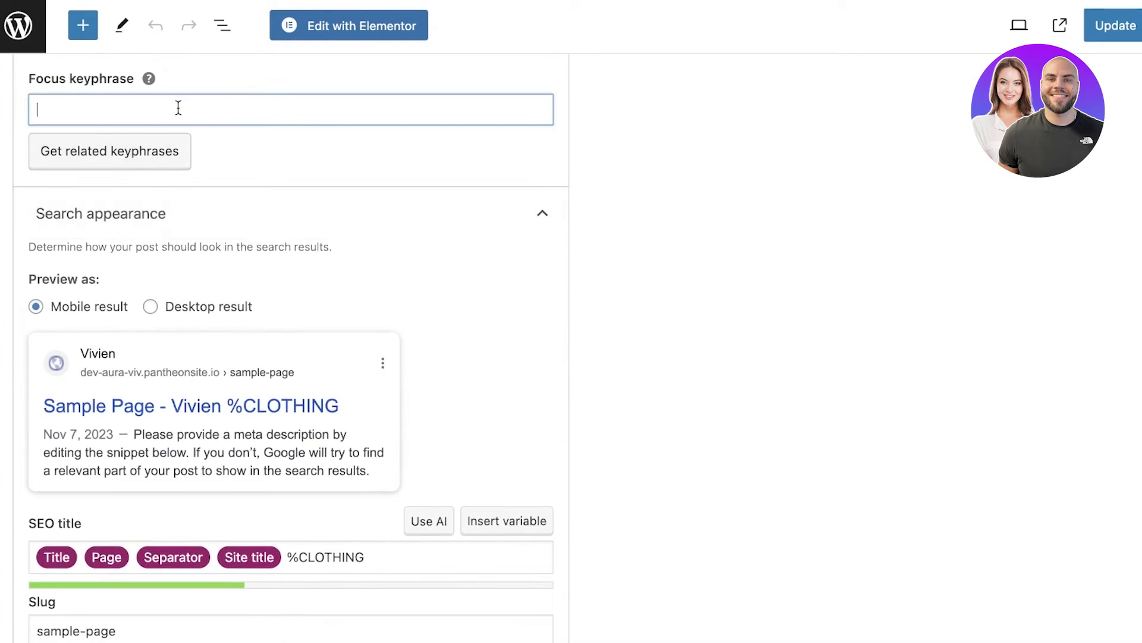
type("vivien shop online")
left_click(178, 156)
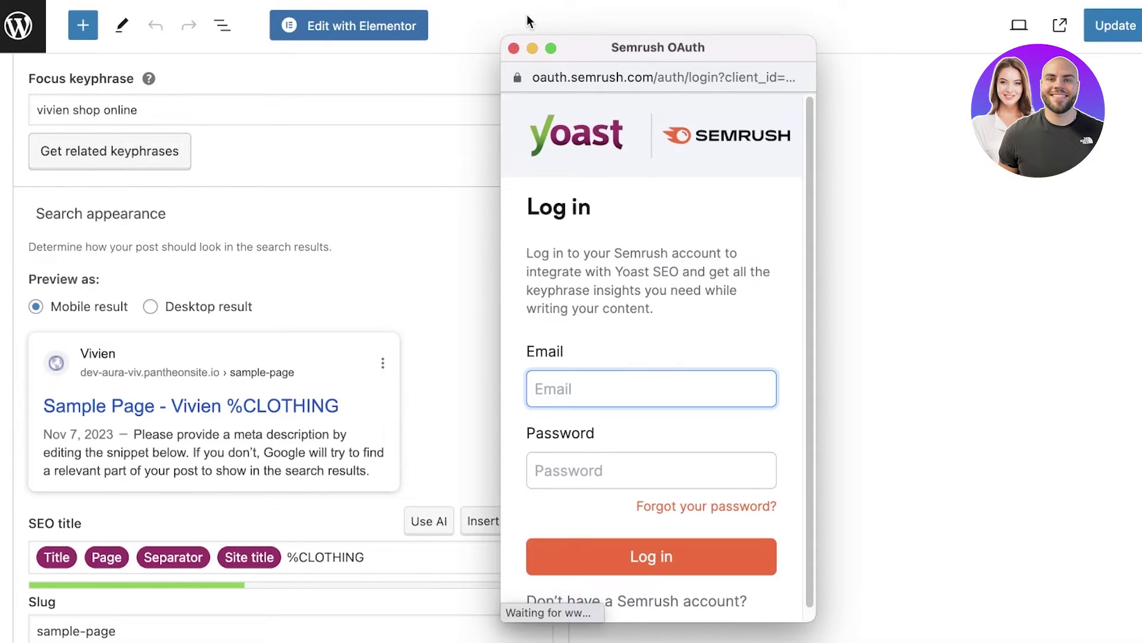
left_click(513, 48)
Step: Switch the search appearance preview to Desktop result and look over the SEO title, slug and meta description fields
left_click(202, 228)
left_click(199, 227)
scroll(158, 178, "down", 3)
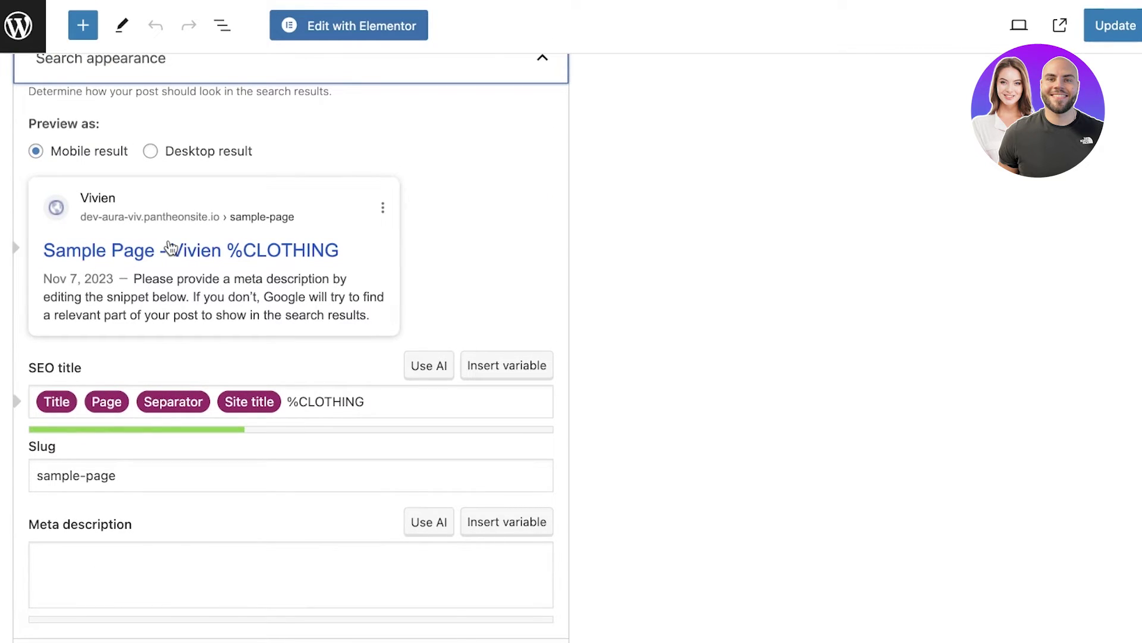
left_click(179, 164)
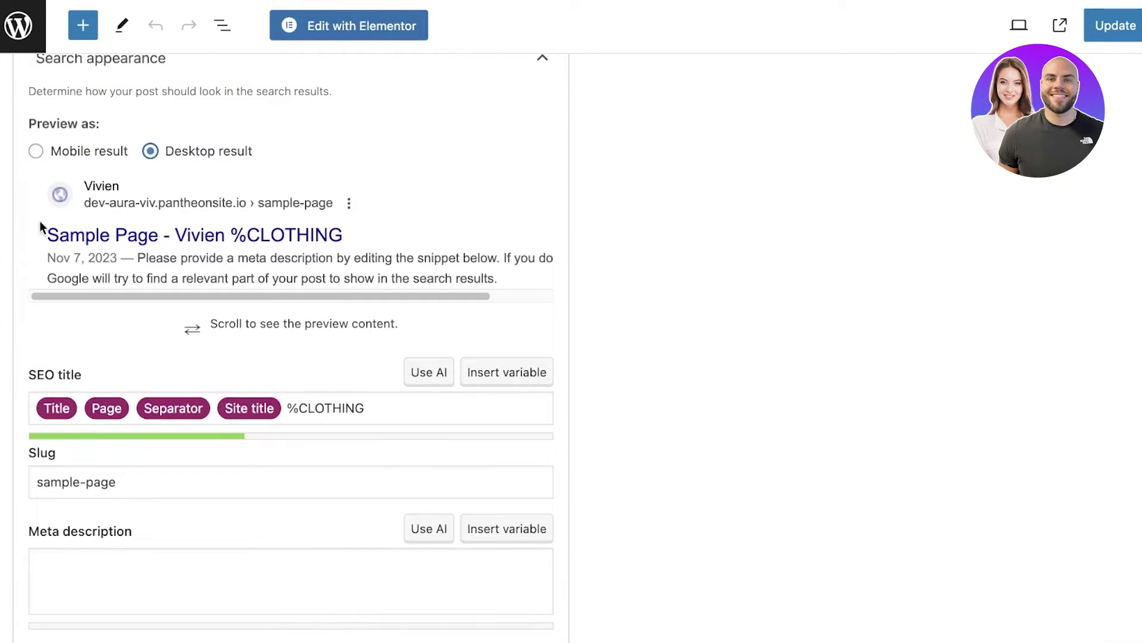
scroll(31, 178, "down", 1)
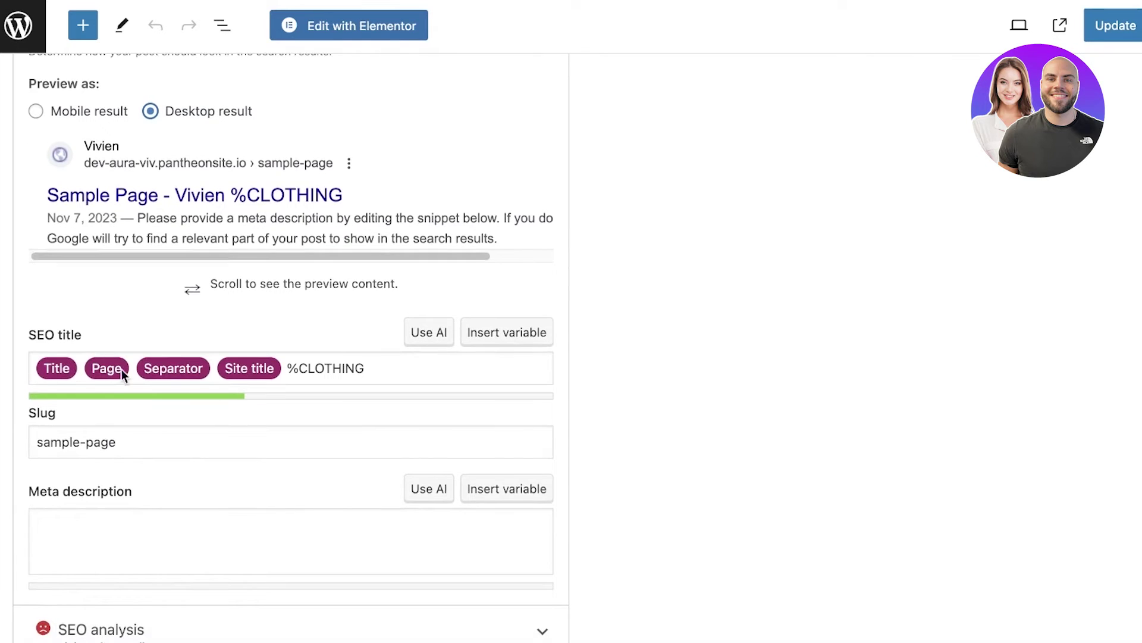
Step: Expand the SEO analysis and examine its problems, improvements and good results for the focus keyphrase
scroll(288, 387, "down", 8)
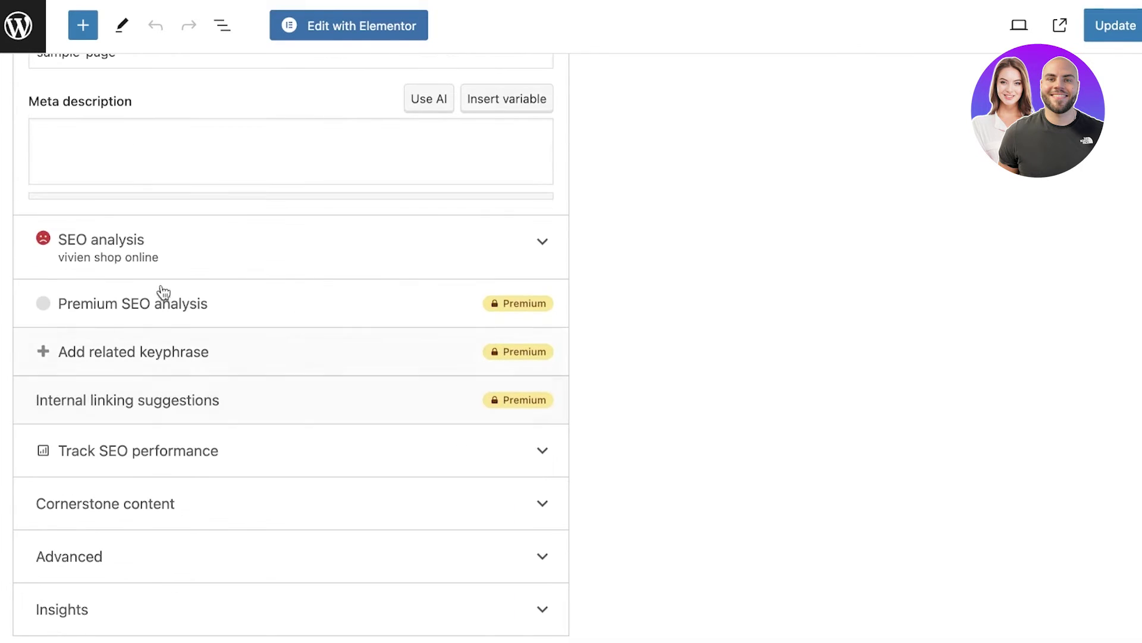
left_click(191, 252)
scroll(194, 255, "down", 2)
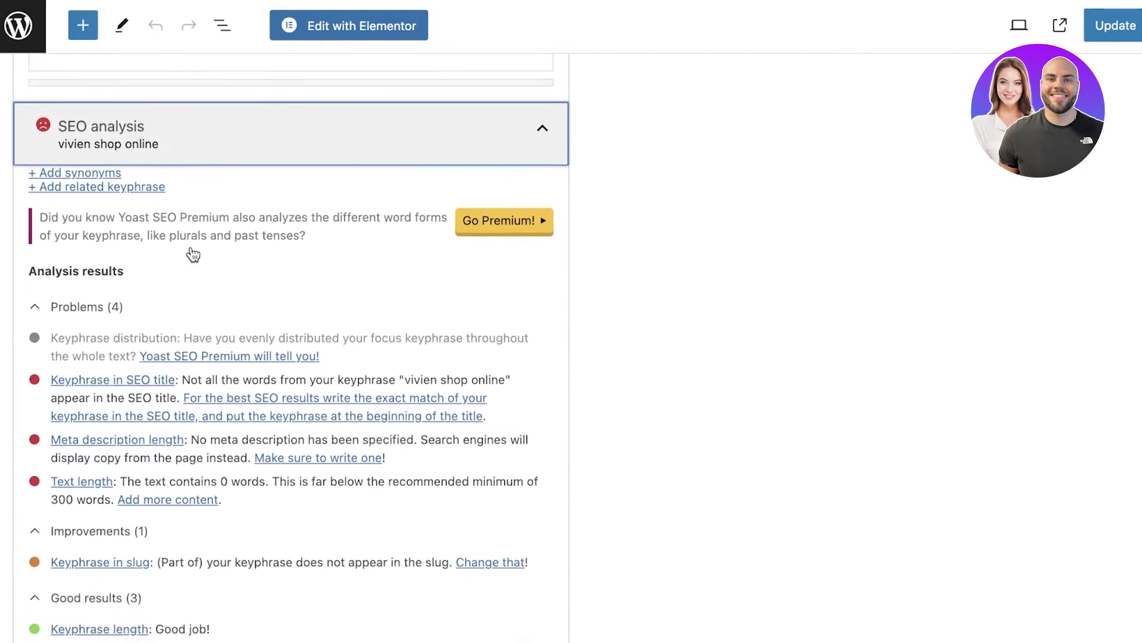
scroll(160, 228, "down", 2)
scroll(164, 250, "down", 2)
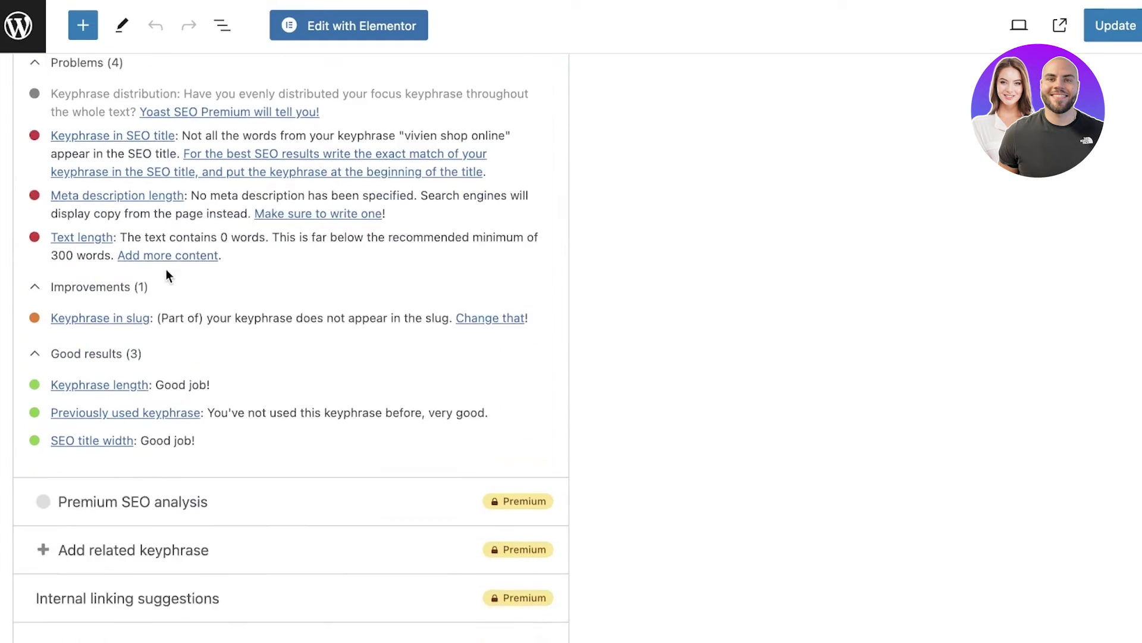
scroll(166, 268, "down", 1)
scroll(265, 301, "up", 4)
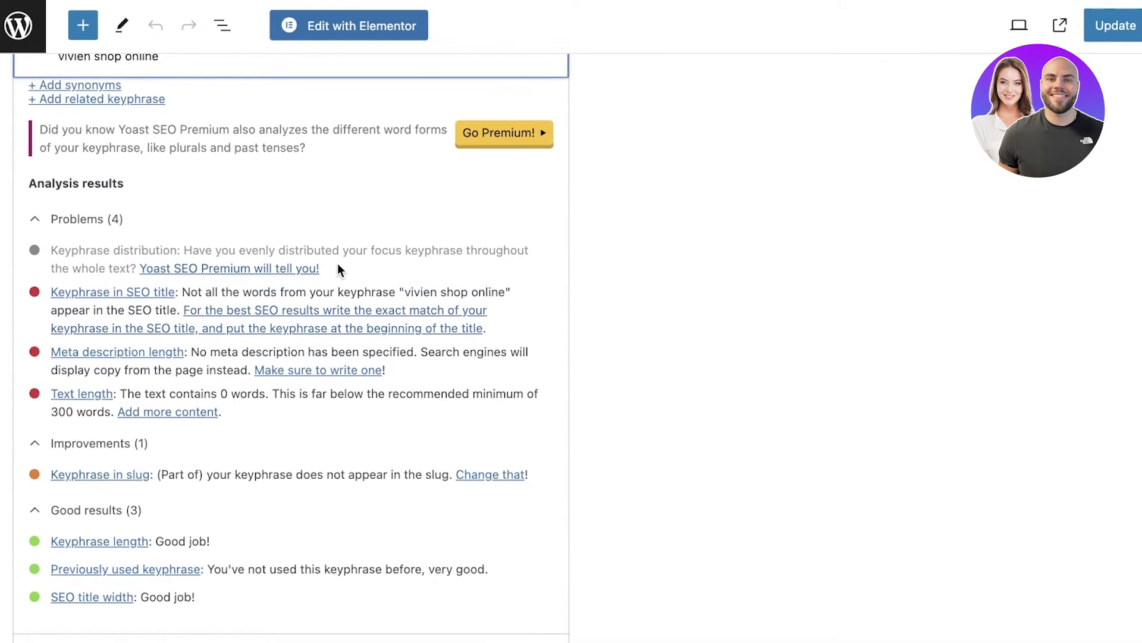
scroll(303, 271, "down", 1)
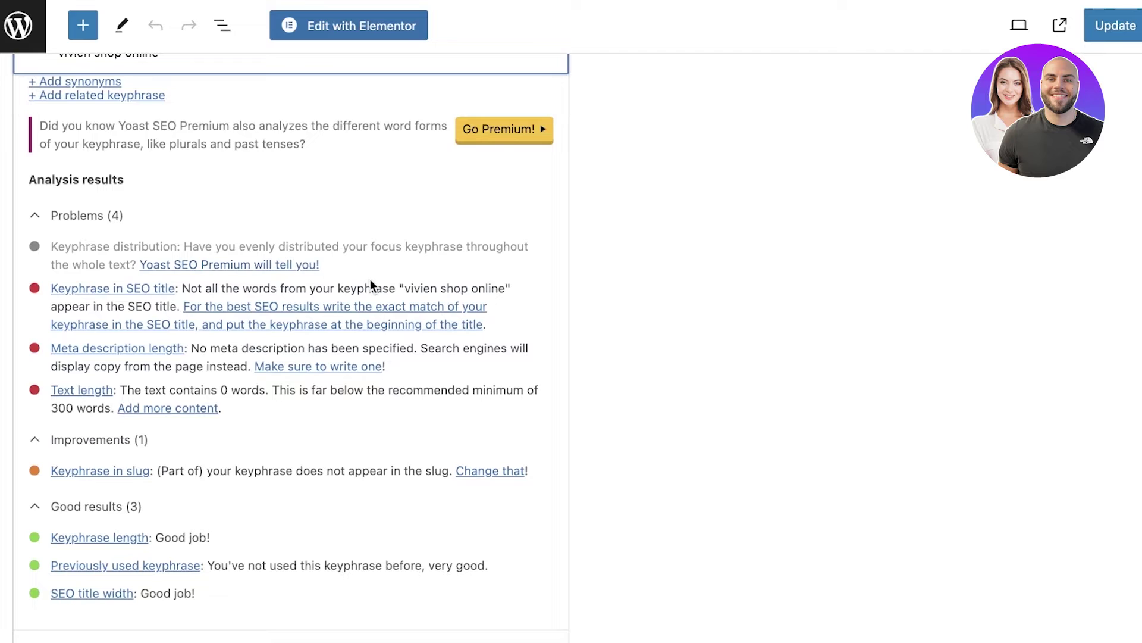
left_click_drag(216, 292, 537, 302)
left_click_drag(143, 307, 249, 291)
Step: Review the search appearance fields against the SEO analysis again and open the Cornerstone content section
scroll(256, 286, "up", 4)
scroll(256, 277, "up", 9)
scroll(256, 277, "down", 9)
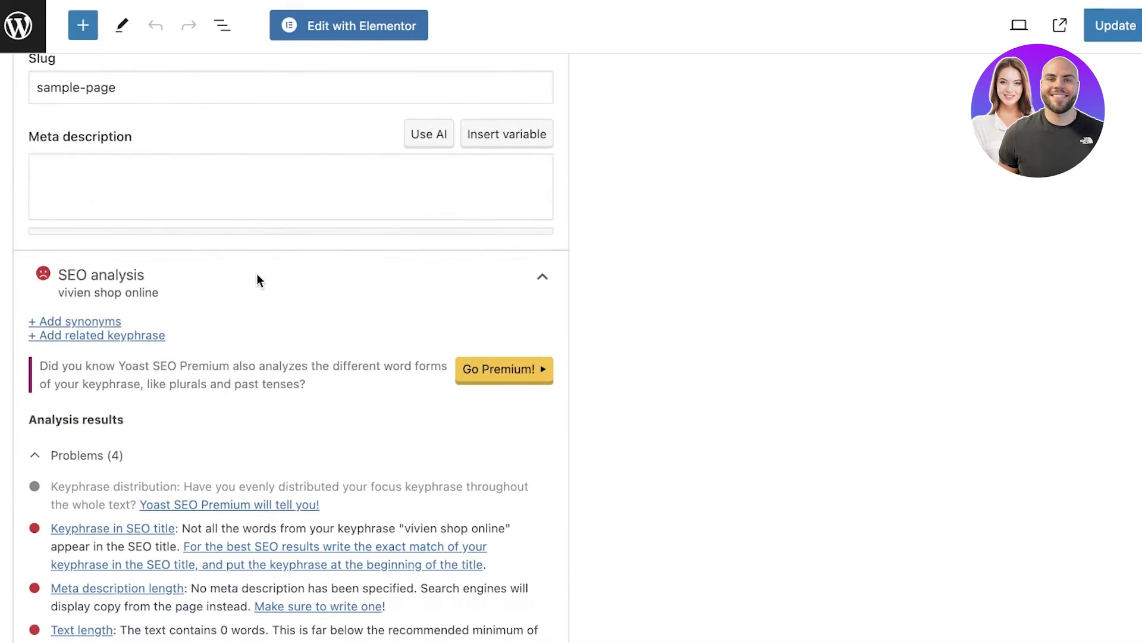
scroll(178, 262, "up", 1)
scroll(179, 261, "up", 7)
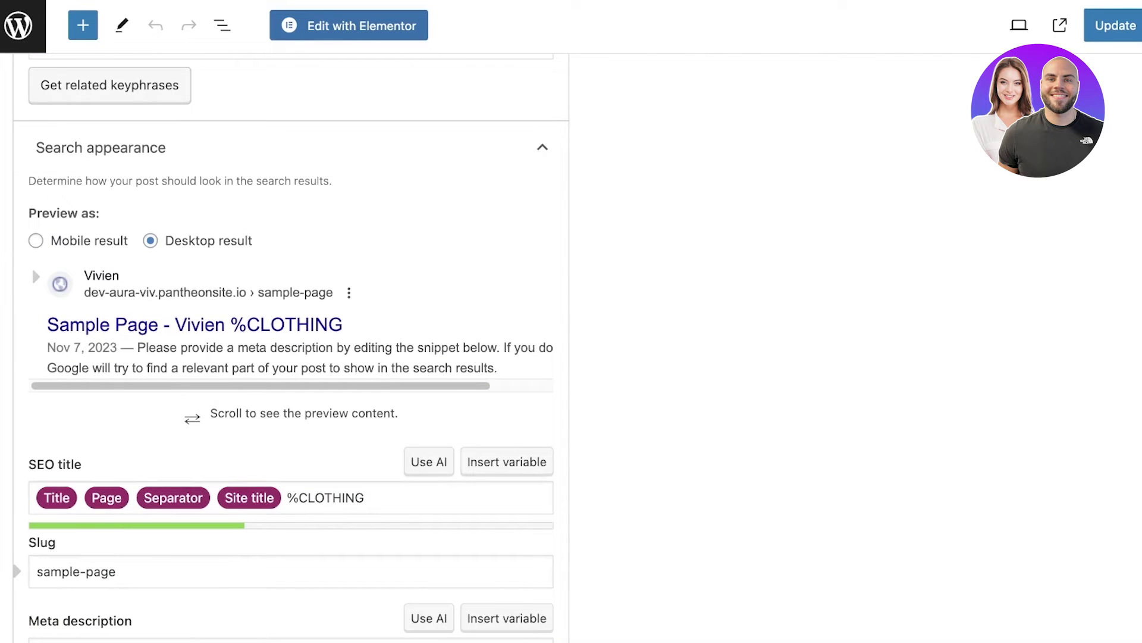
scroll(196, 245, "up", 5)
scroll(206, 224, "down", 8)
scroll(171, 257, "up", 7)
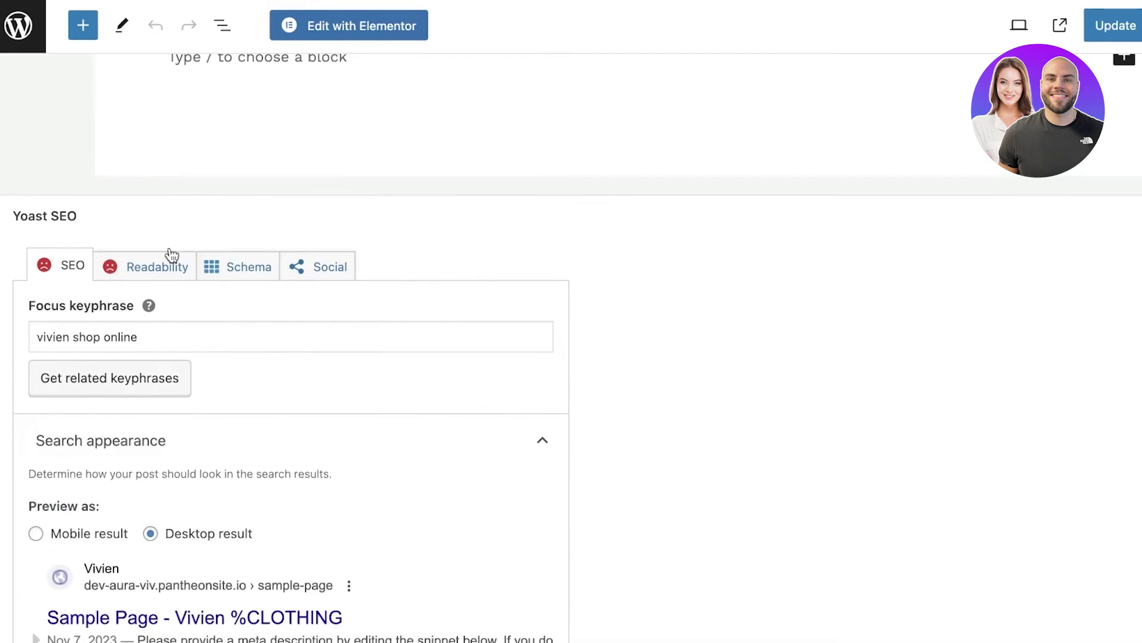
scroll(181, 179, "down", 6)
scroll(232, 385, "down", 10)
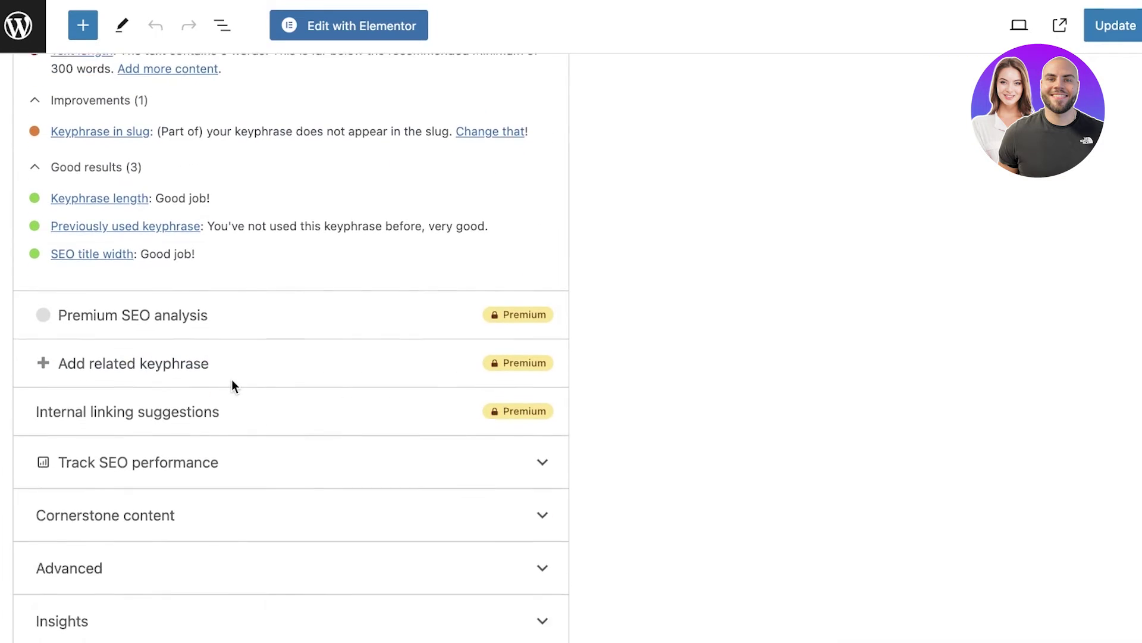
left_click(165, 519)
Step: Leave the Sample Page editor and return to the Pages list
scroll(719, 244, "up", 15)
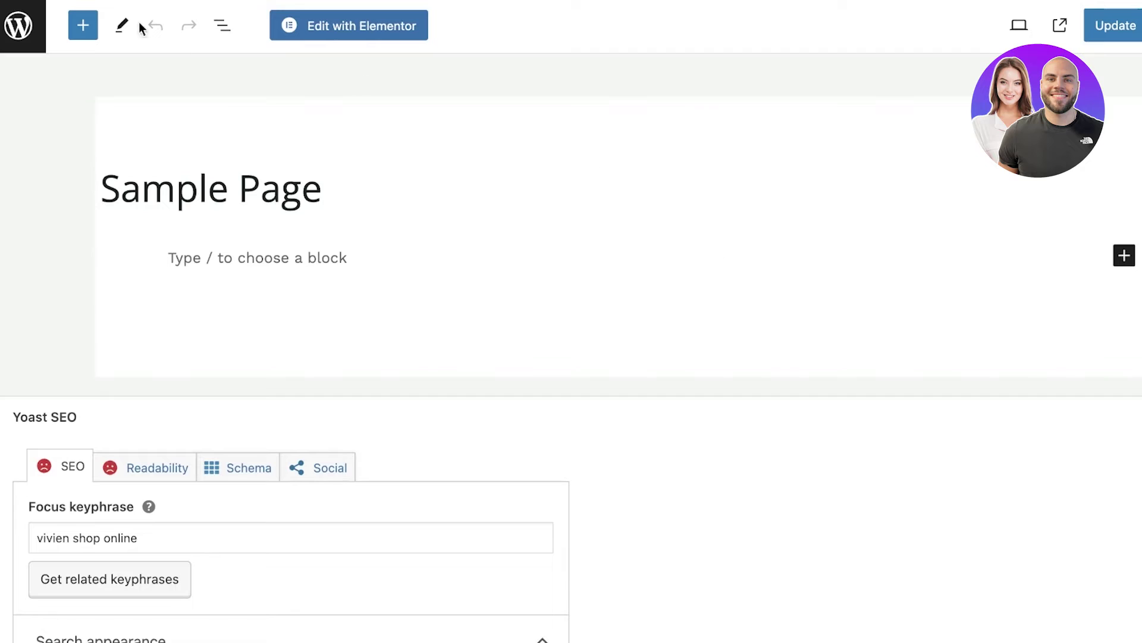
left_click(2, 53)
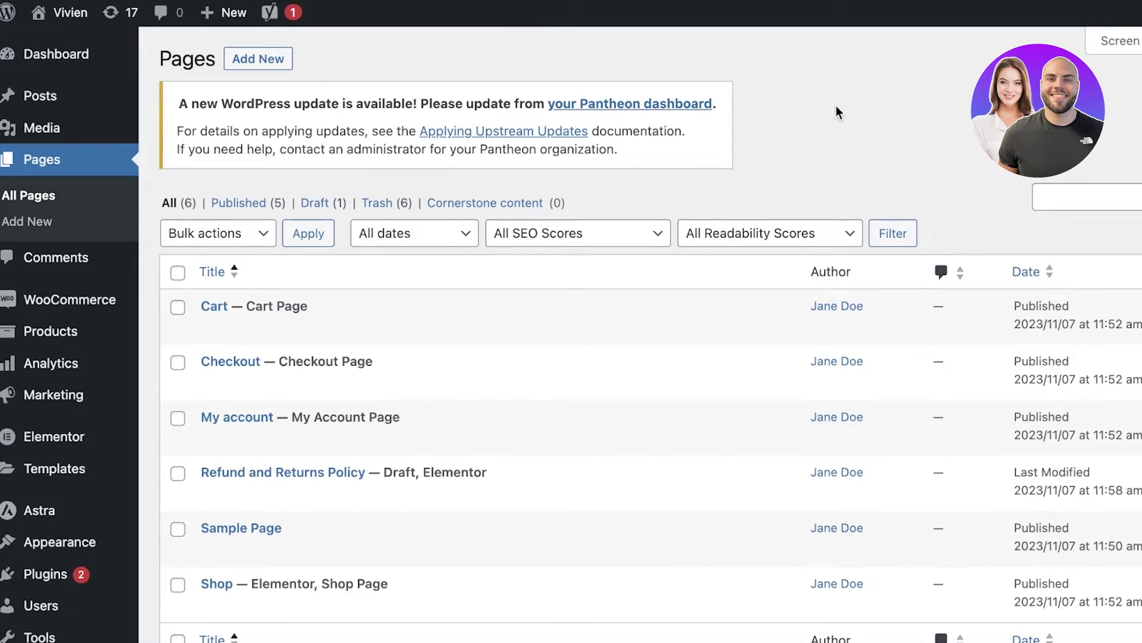